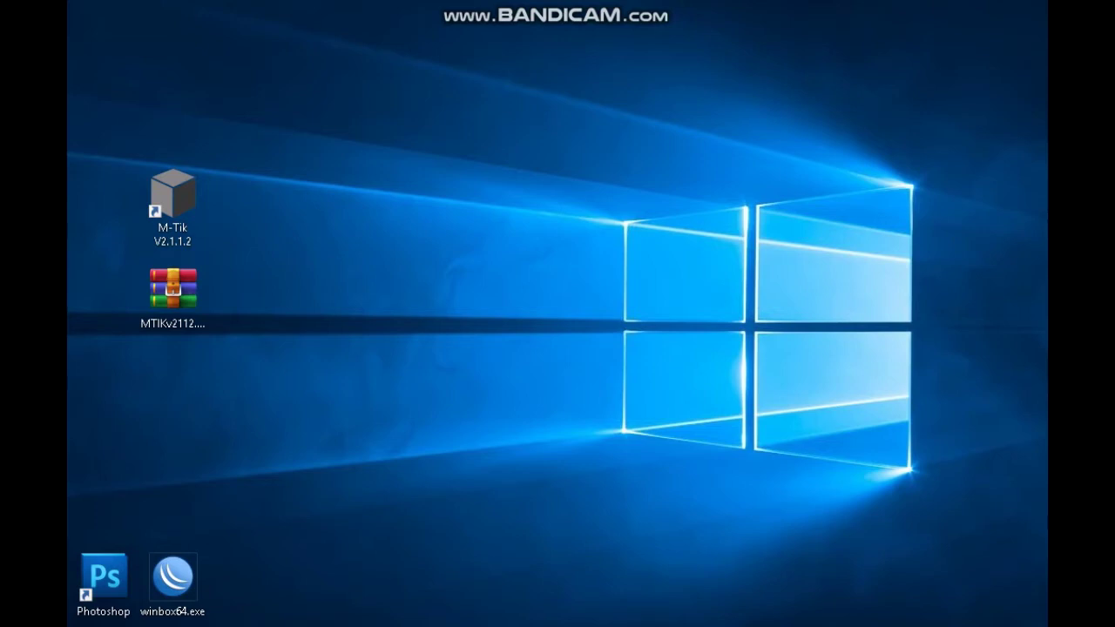
# Refresh the desktop, then open the MTIKv2112.rar archive in WinRAR.
pyautogui.click(172, 292)
pyautogui.click(354, 189)
pyautogui.rightClick(354, 189)
pyautogui.click(383, 244)
pyautogui.click(172, 200)
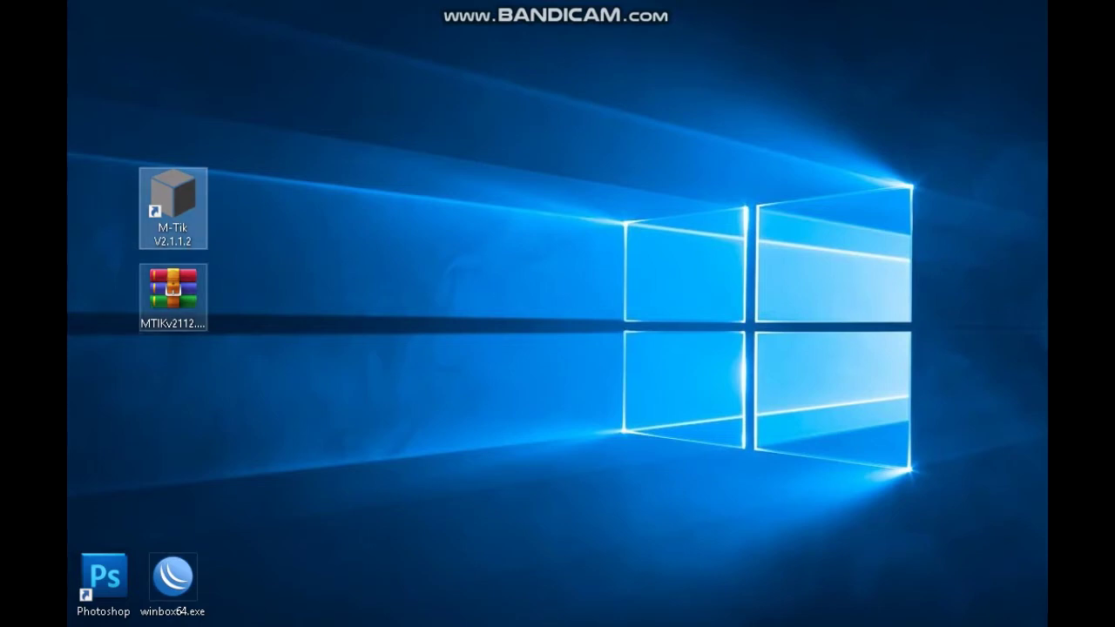
pyautogui.click(173, 292)
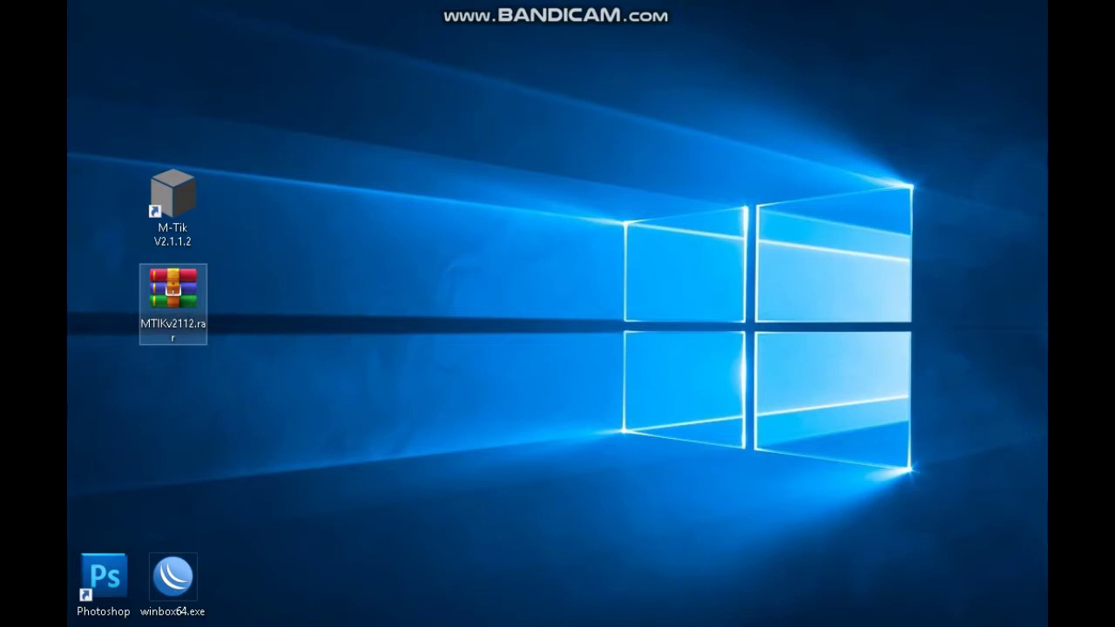
pyautogui.press('Return')
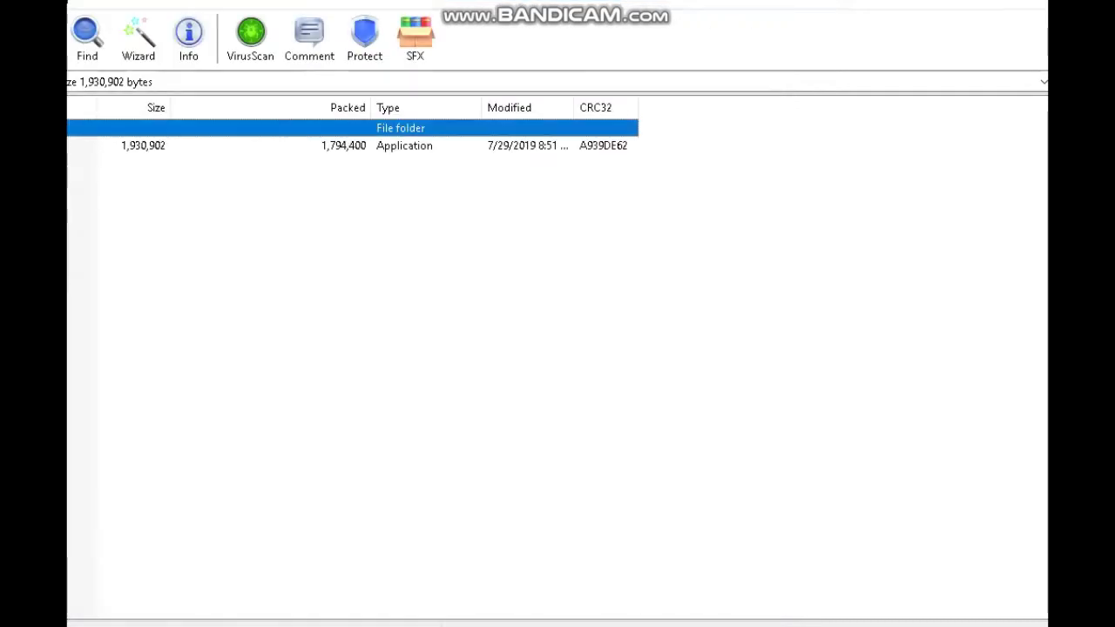
# Run MTIKv2112.exe from the archive, cancel its extraction dialog, and close WinRAR.
pyautogui.press('Return')
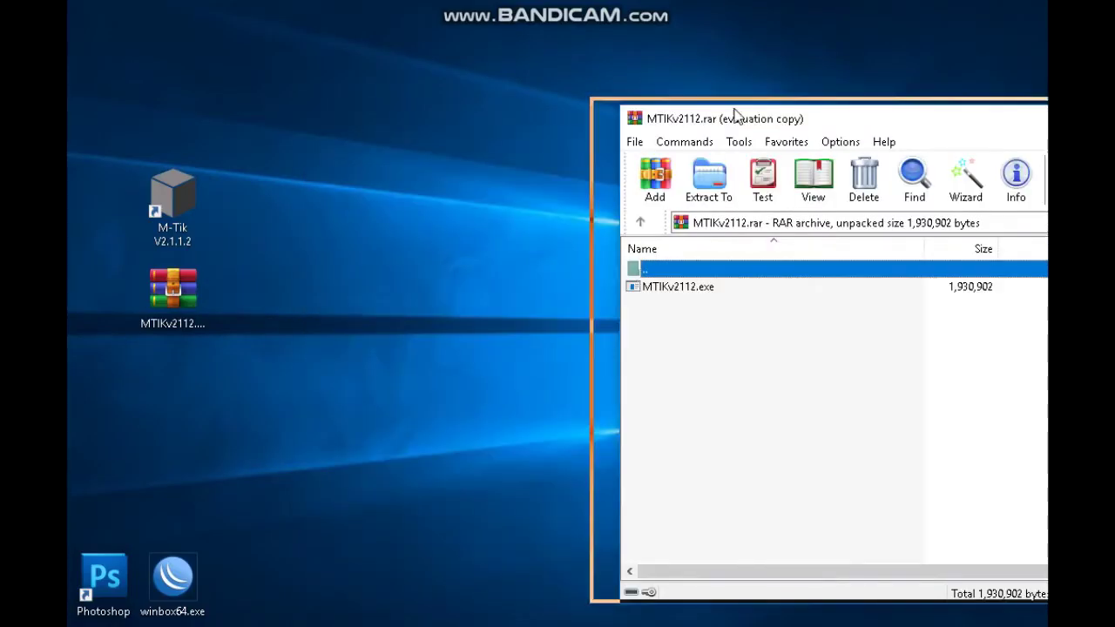
pyautogui.click(453, 263)
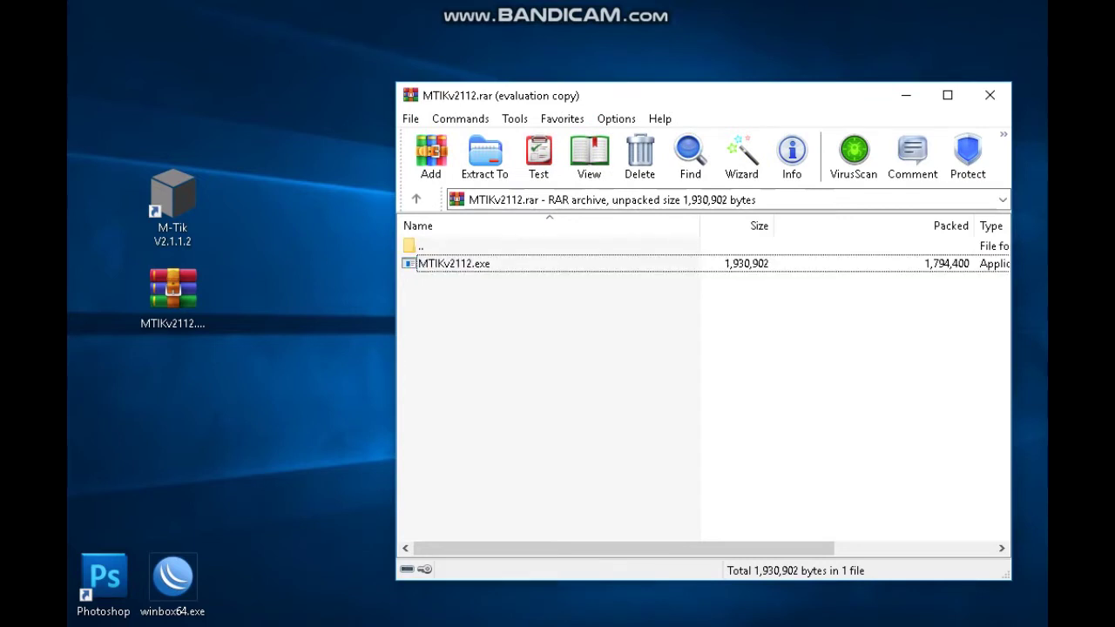
pyautogui.doubleClick(453, 263)
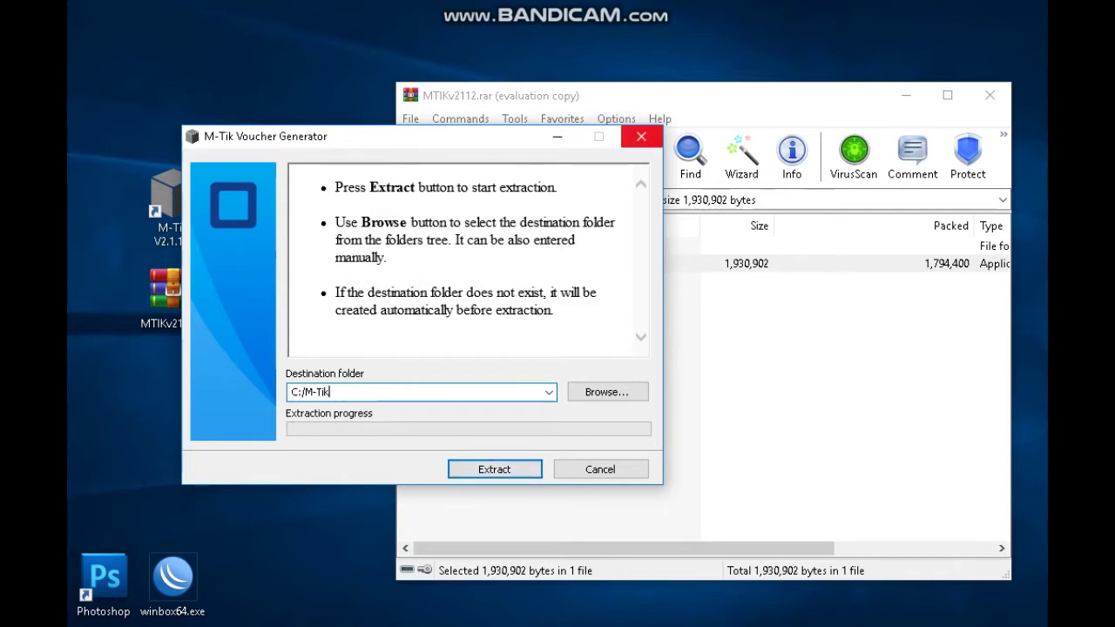
pyautogui.press('Escape')
pyautogui.click(989, 95)
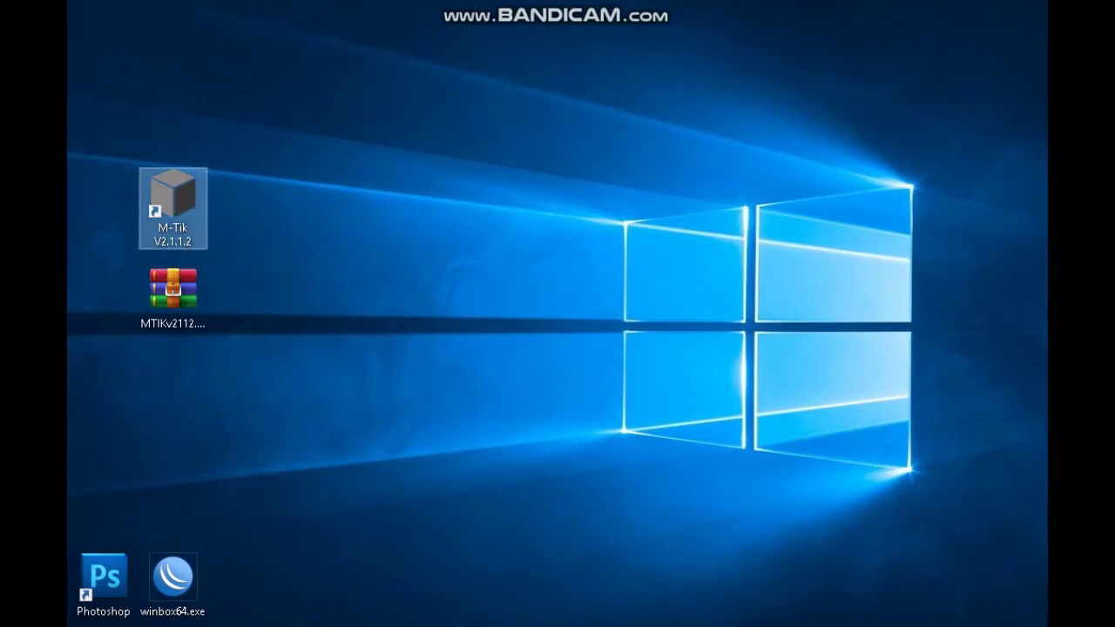
# Launch M-Tik Voucher Generator and log in to 192.168.88.1:8728 with the router password.
pyautogui.rightClick(190, 204)
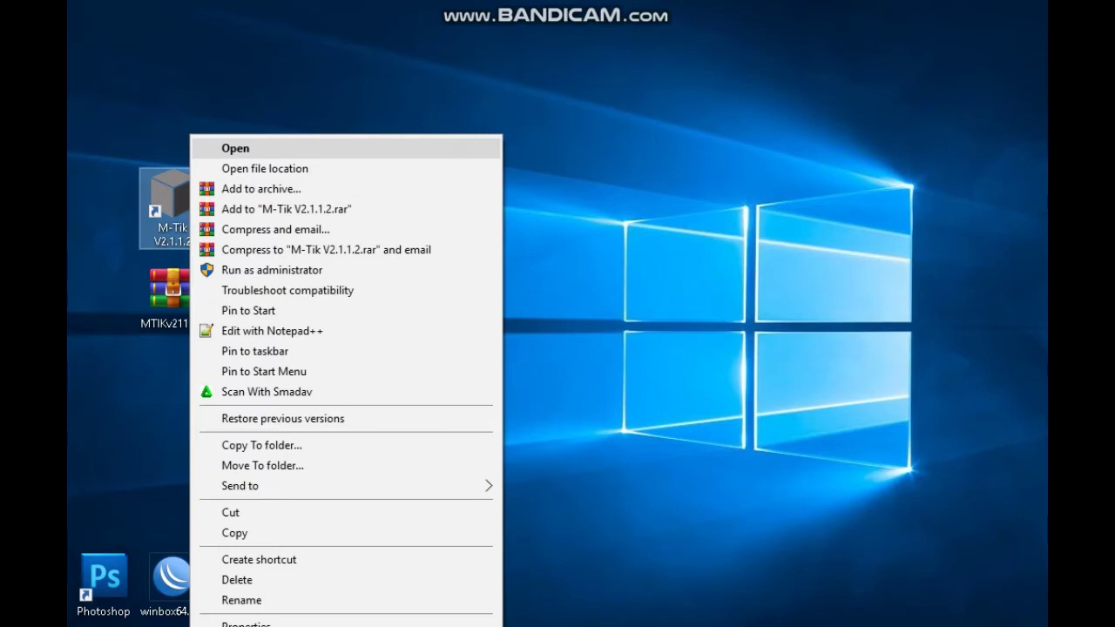
pyautogui.press('Return')
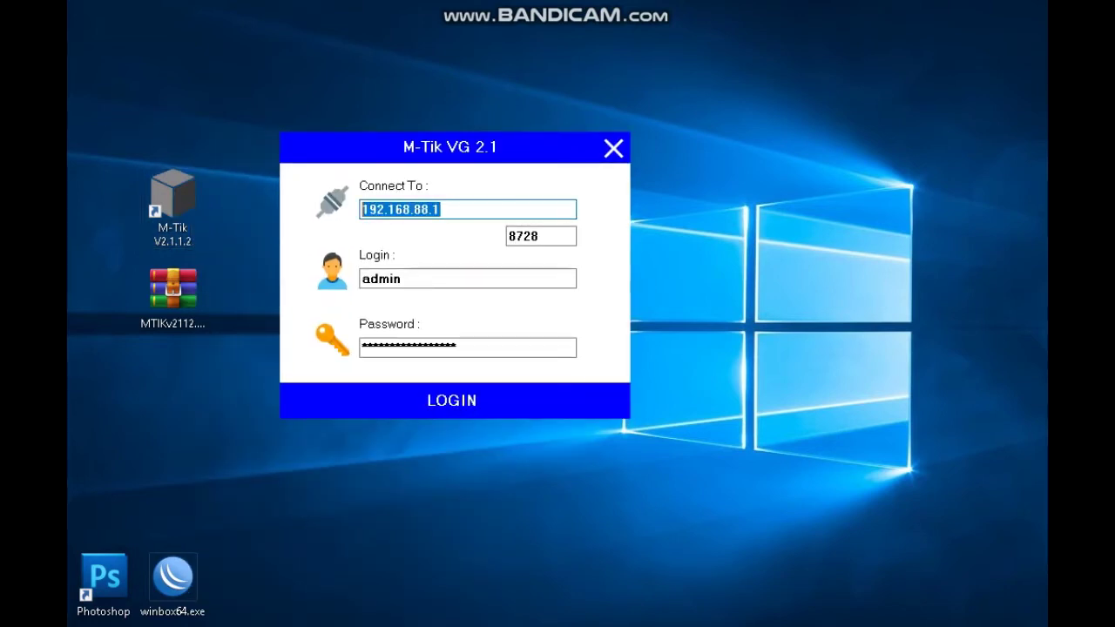
pyautogui.click(427, 209)
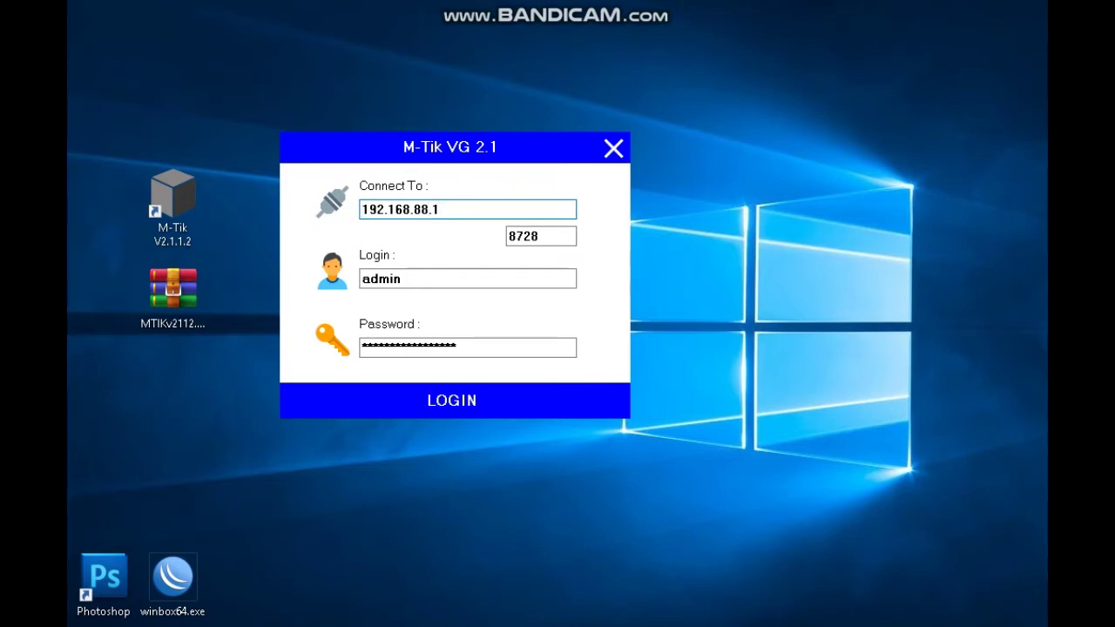
pyautogui.hotkey('ctrl', 'a')
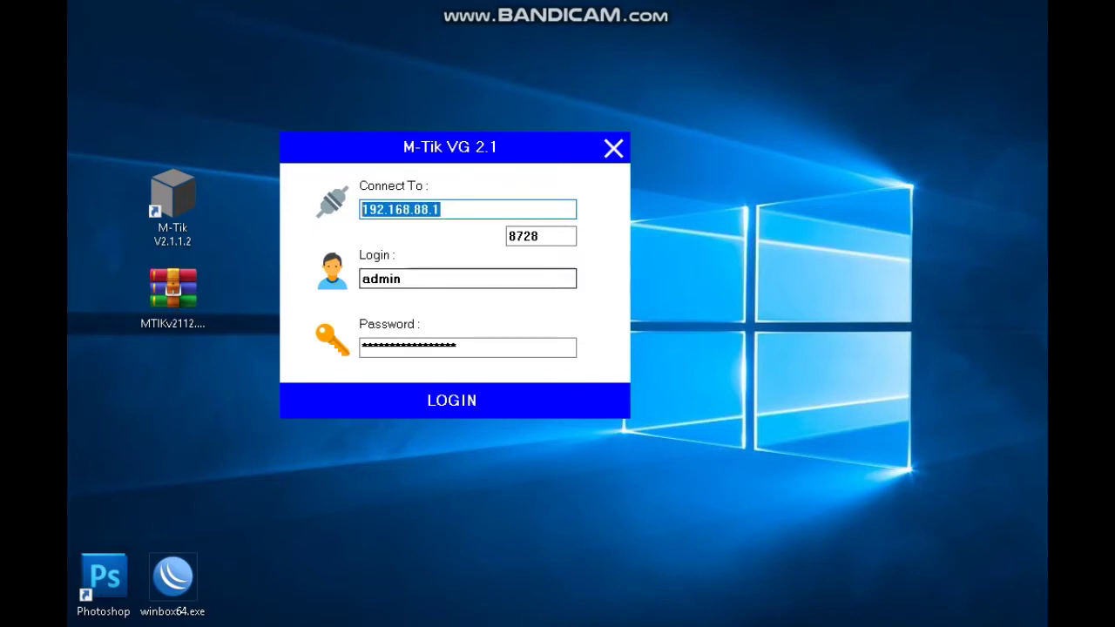
pyautogui.press('Tab')
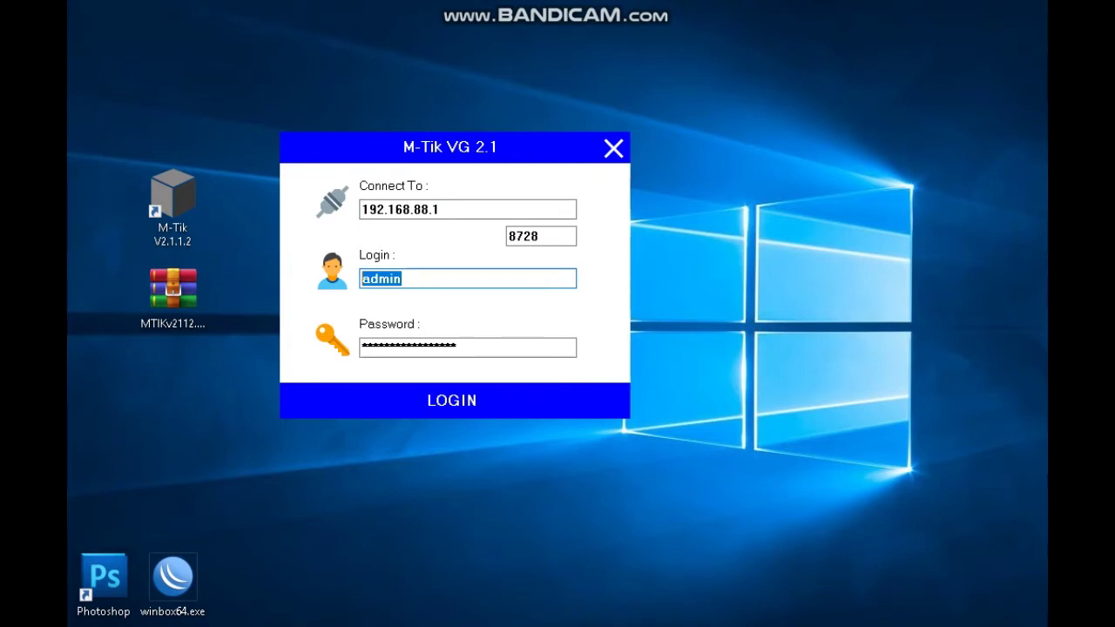
pyautogui.press('End')
pyautogui.press('Tab')
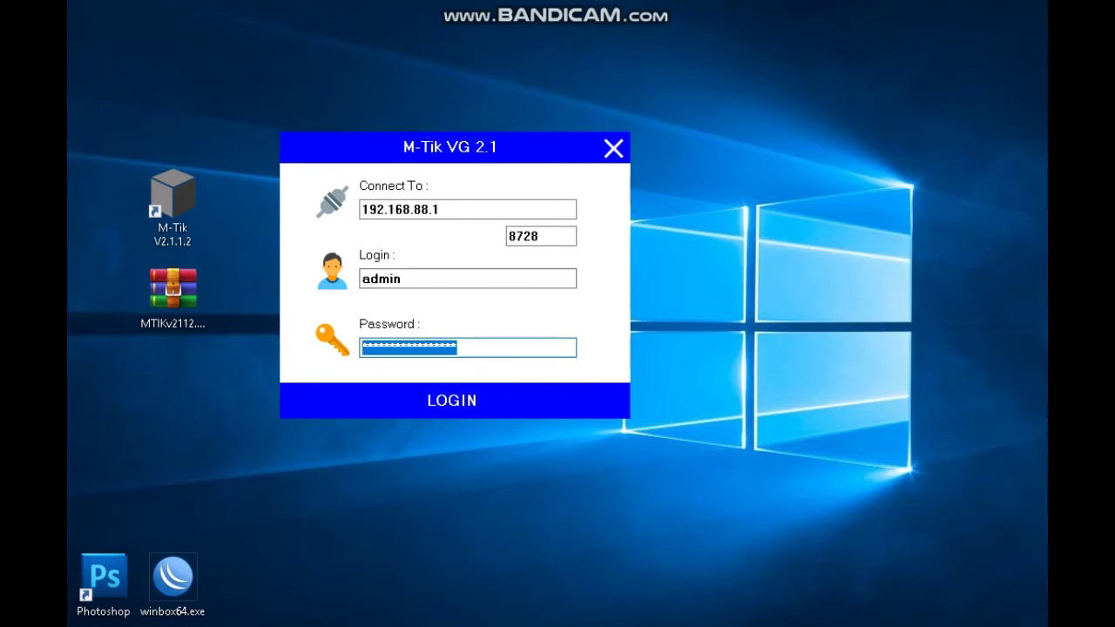
pyautogui.write('******')
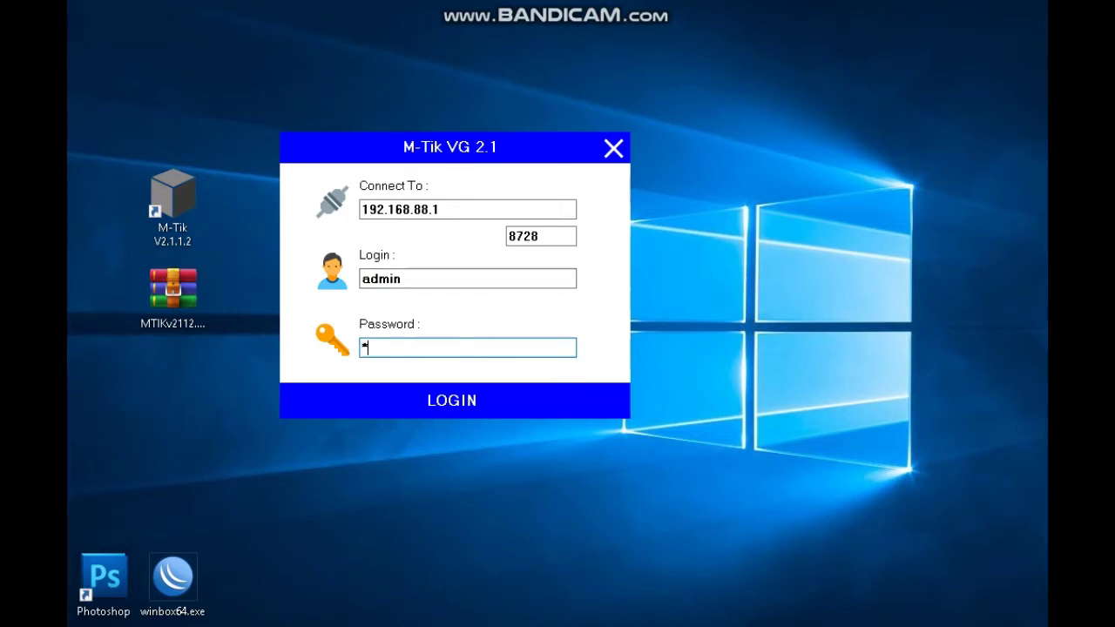
pyautogui.write('******')
pyautogui.press('Return')
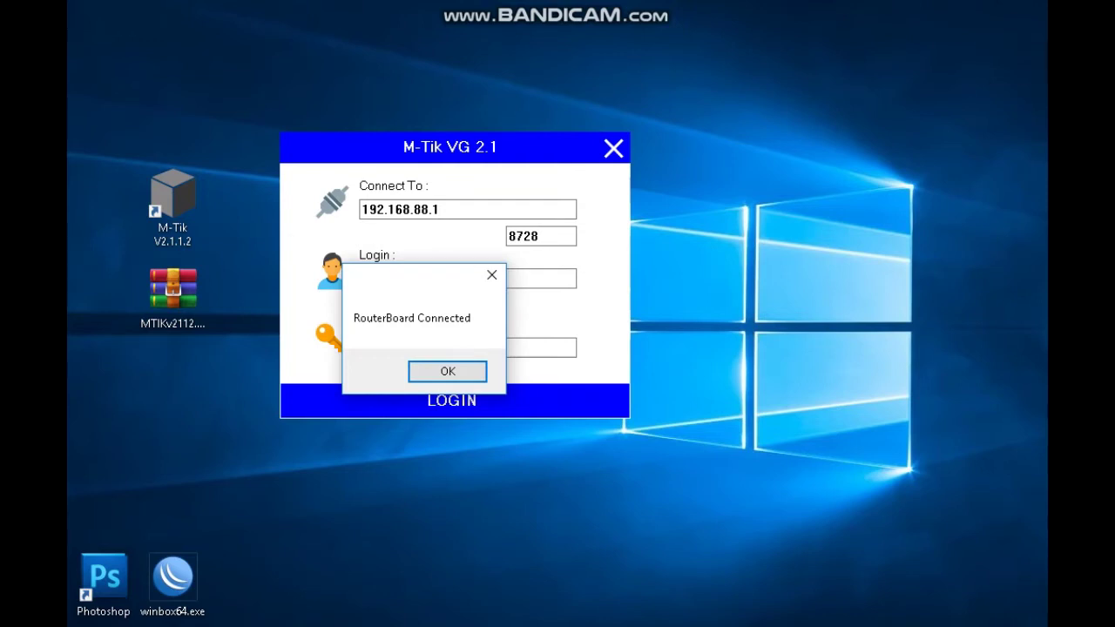
pyautogui.moveTo(418, 275); pyautogui.dragTo(461, 265)
pyautogui.click(490, 360)
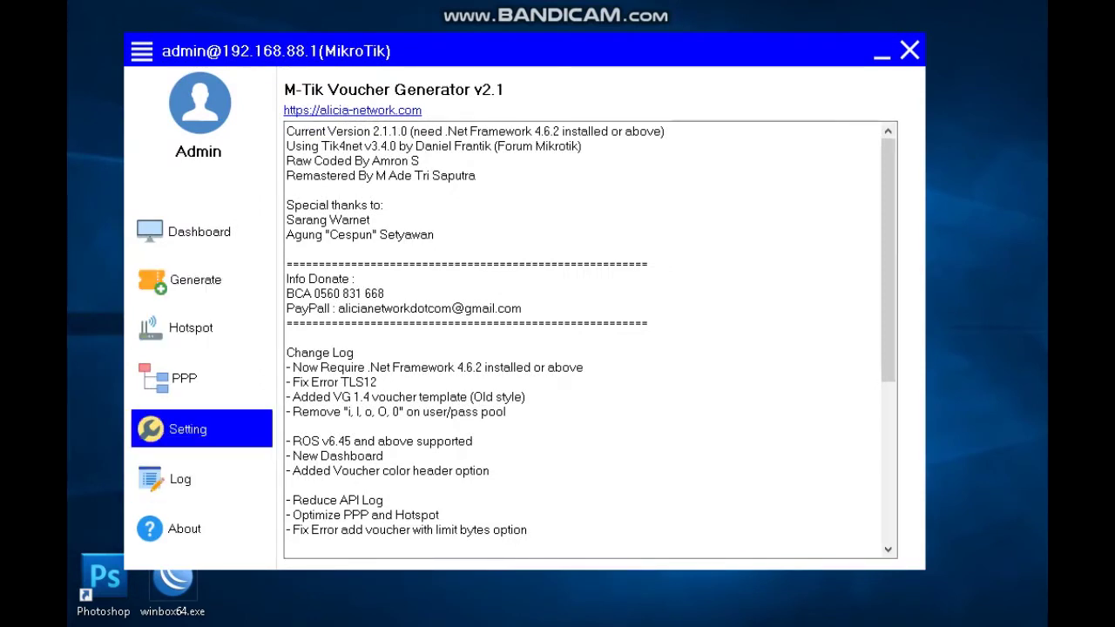
# Replace outlet name VICKY with 'ROUTER 38 - HOTSPOT', save it, and switch to Notepad.
pyautogui.click(188, 428)
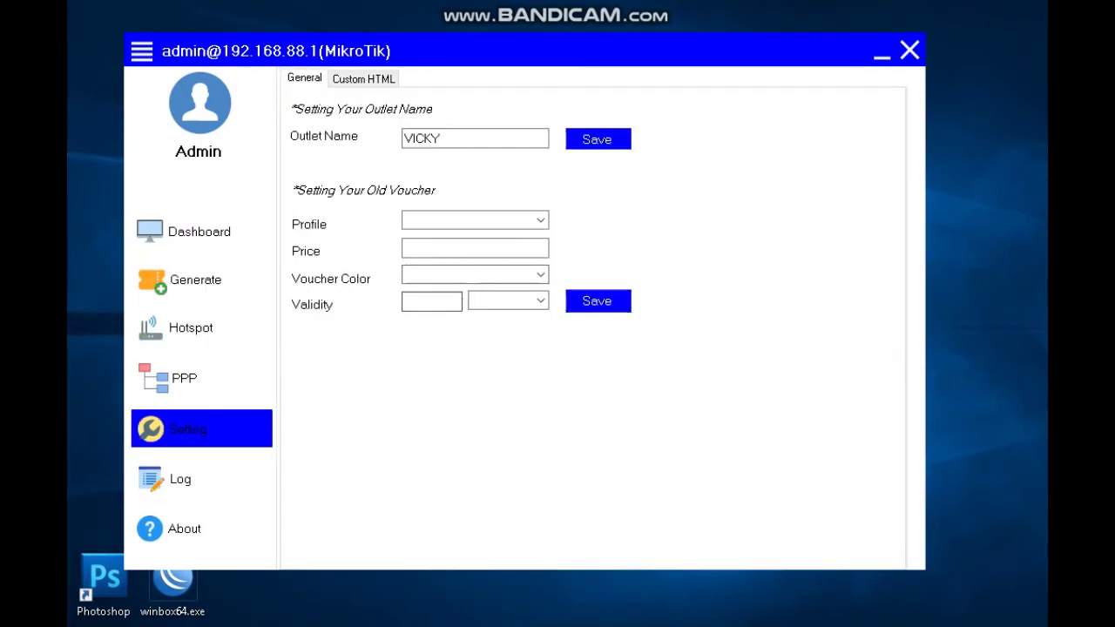
pyautogui.doubleClick(422, 139)
pyautogui.press('BackSpace')
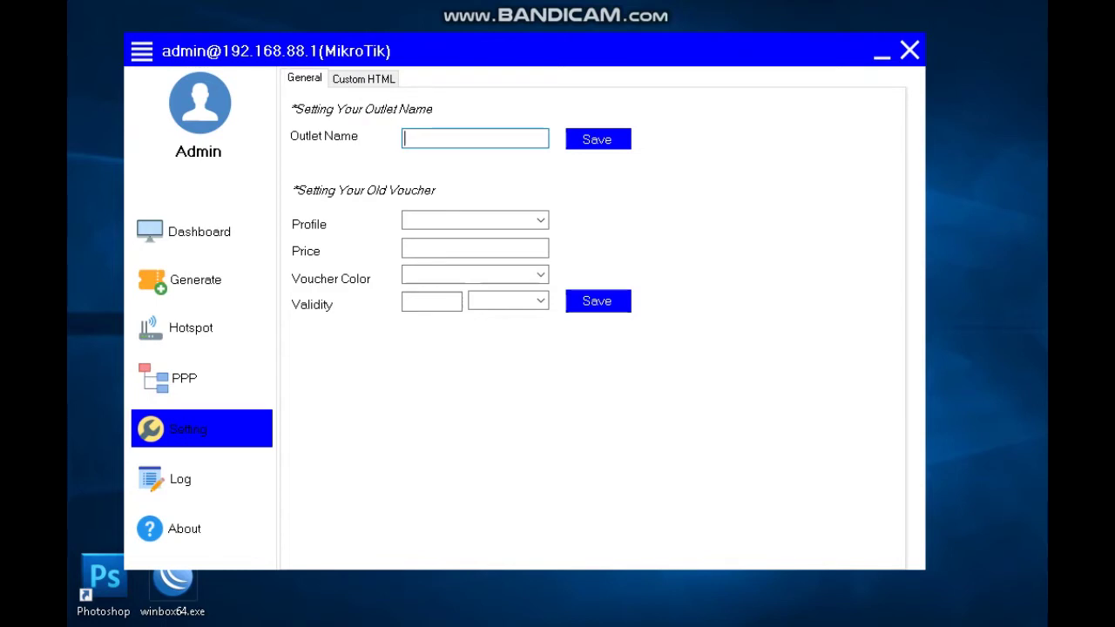
pyautogui.write('ROUTER 38 - HO')
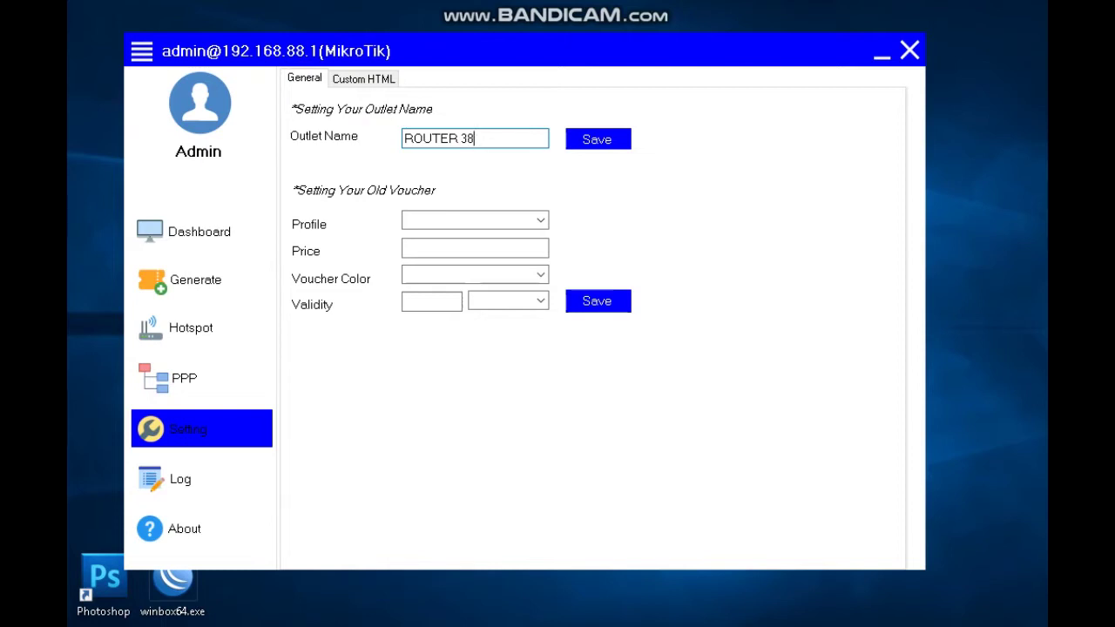
pyautogui.write('TPO')
pyautogui.press('BackSpace')
pyautogui.press('BackSpace')
pyautogui.write('SPOT')
pyautogui.press('Return')
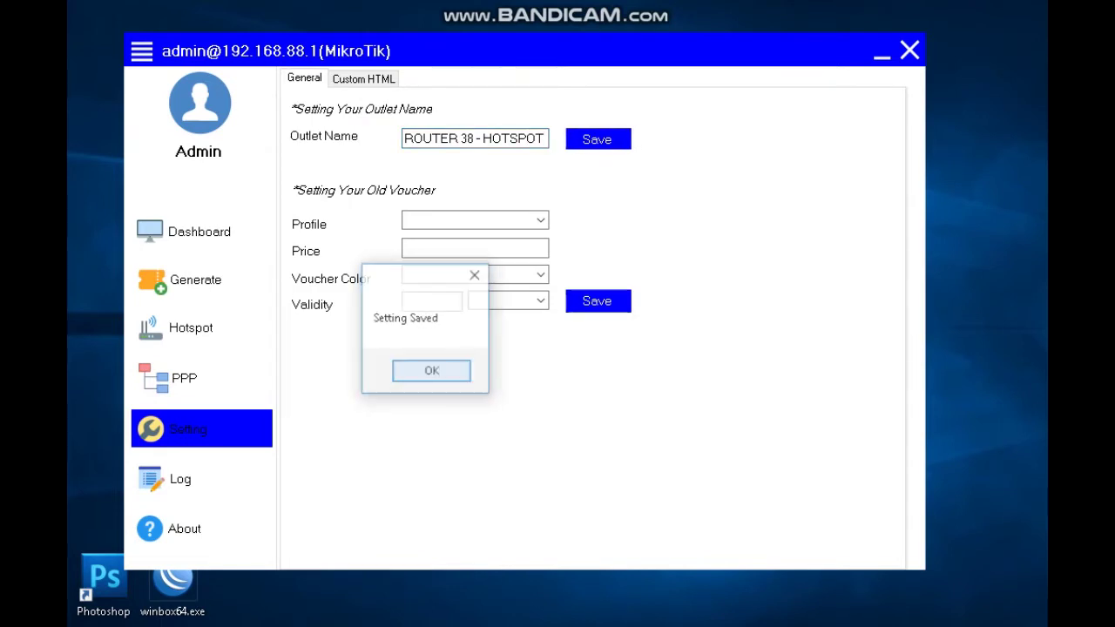
pyautogui.press('Return')
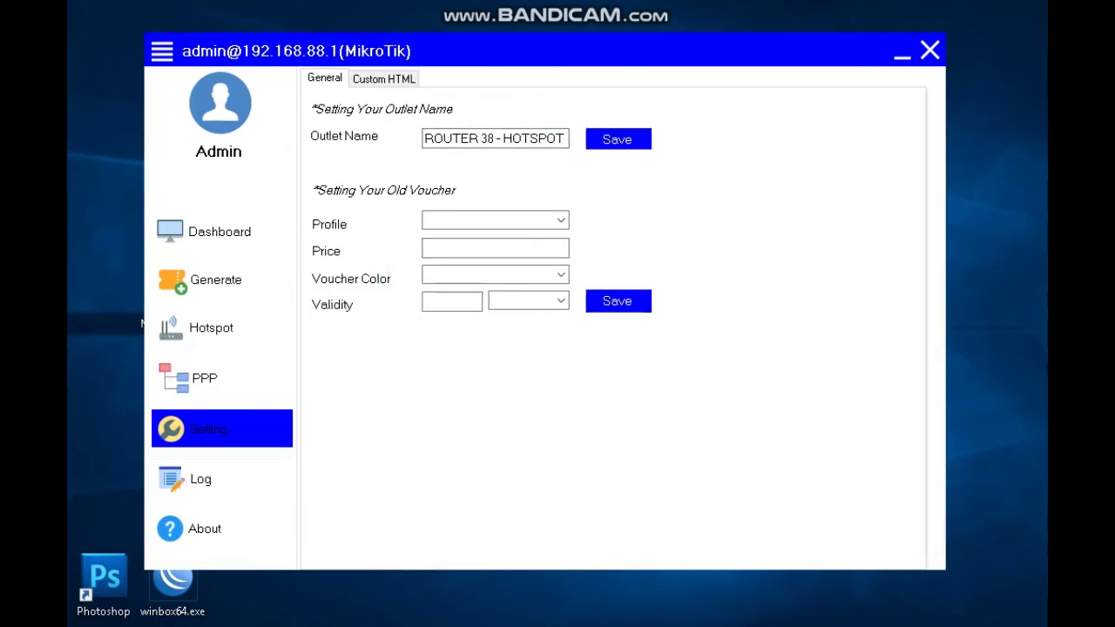
pyautogui.hotkey('alt', 'Tab')
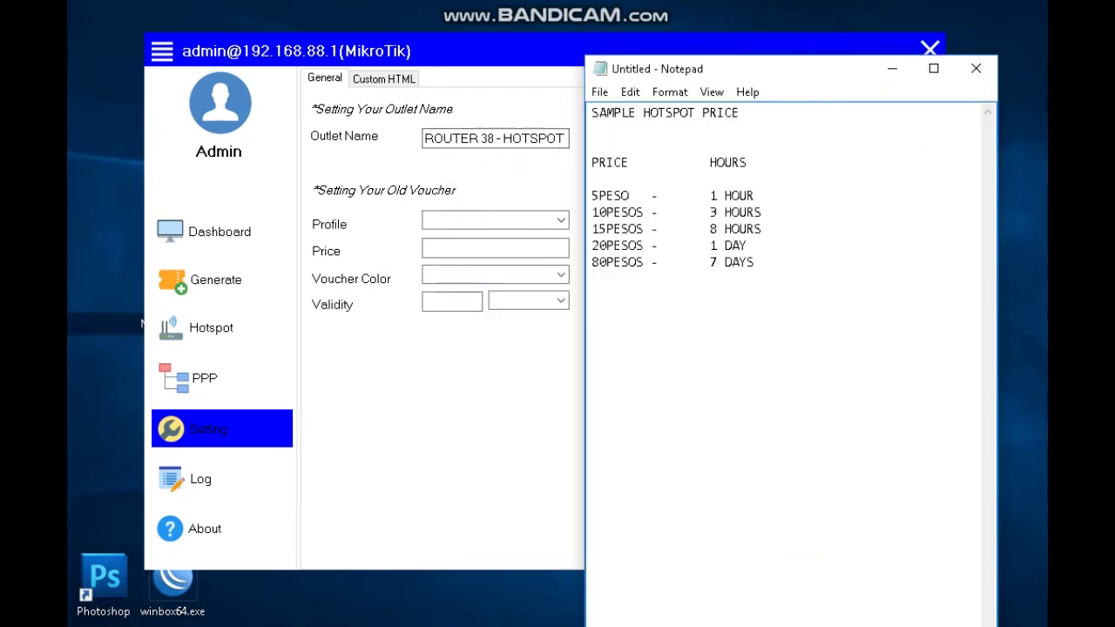
# Move and widen the Notepad price list window and review its five price lines.
pyautogui.moveTo(573, 74); pyautogui.dragTo(131, 42)
pyautogui.moveTo(562, 256); pyautogui.dragTo(951, 256)
pyautogui.moveTo(319, 229); pyautogui.dragTo(157, 163)
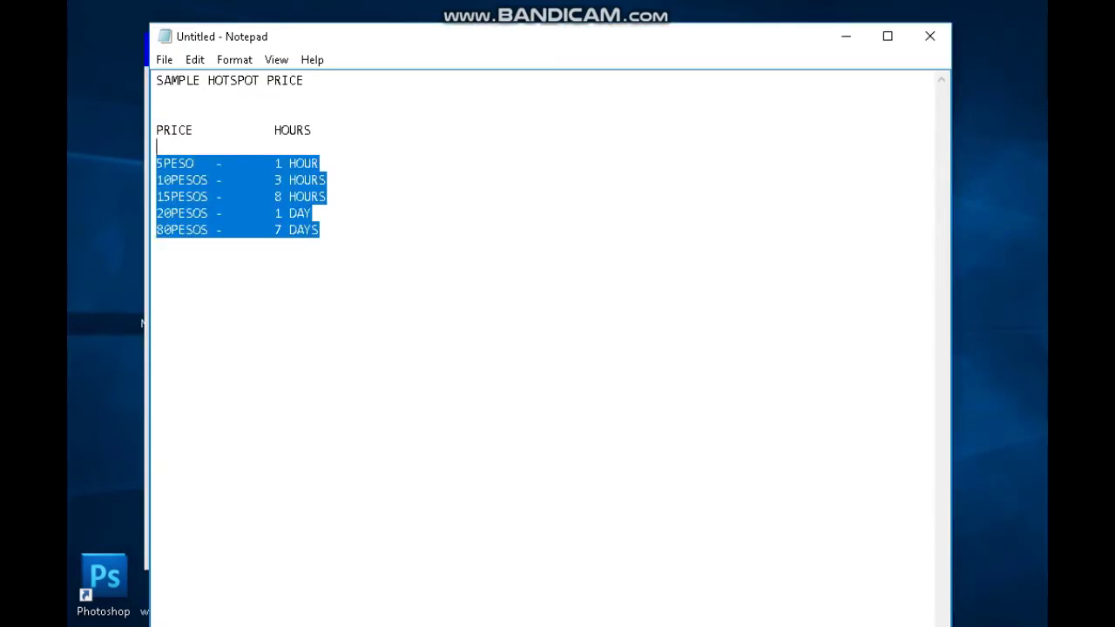
pyautogui.click(195, 163)
pyautogui.moveTo(156, 163); pyautogui.dragTo(274, 213)
pyautogui.moveTo(261, 37); pyautogui.dragTo(342, 50)
# Arrange the voucher generator and Notepad windows side by side, ending on the Setting window.
pyautogui.click(205, 50)
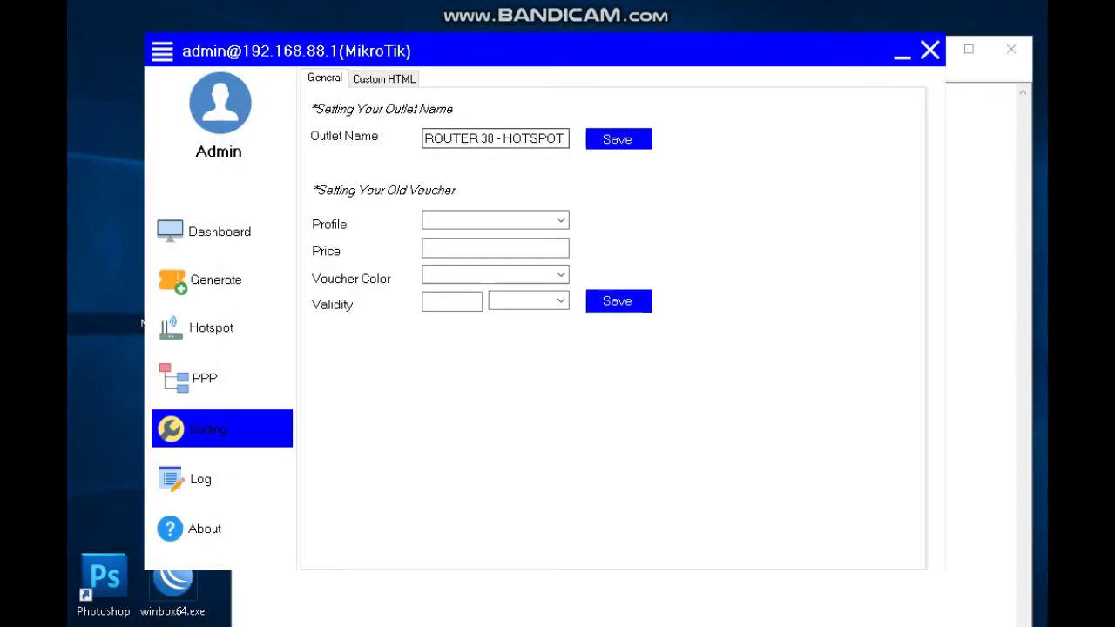
pyautogui.moveTo(204, 51); pyautogui.dragTo(379, 118)
pyautogui.click(391, 50)
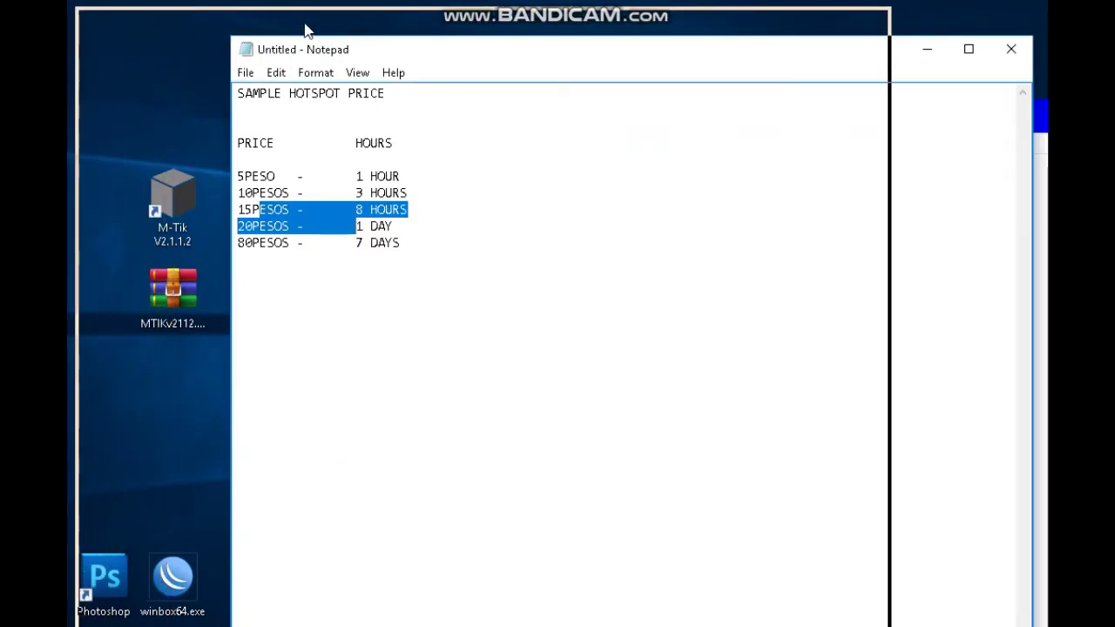
pyautogui.moveTo(309, 39); pyautogui.dragTo(159, 7)
pyautogui.click(391, 495)
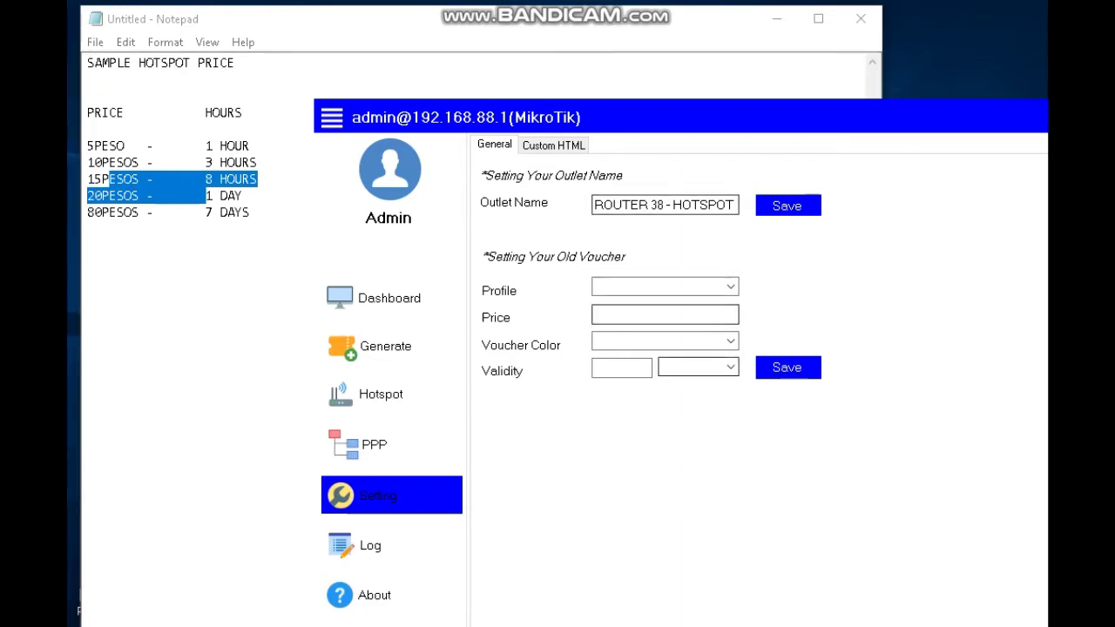
pyautogui.moveTo(326, 35); pyautogui.dragTo(306, 56)
pyautogui.hotkey('alt', 'Tab')
pyautogui.moveTo(610, 117); pyautogui.dragTo(543, 35)
pyautogui.click(231, 34)
pyautogui.moveTo(224, 30); pyautogui.dragTo(255, 15)
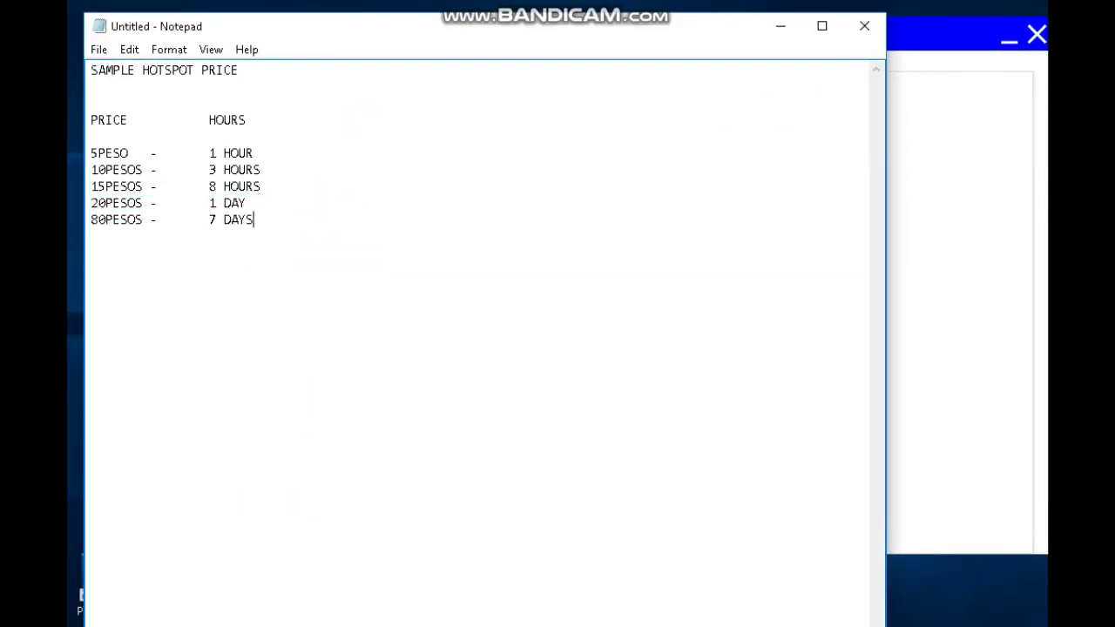
pyautogui.hotkey('alt', 'Tab')
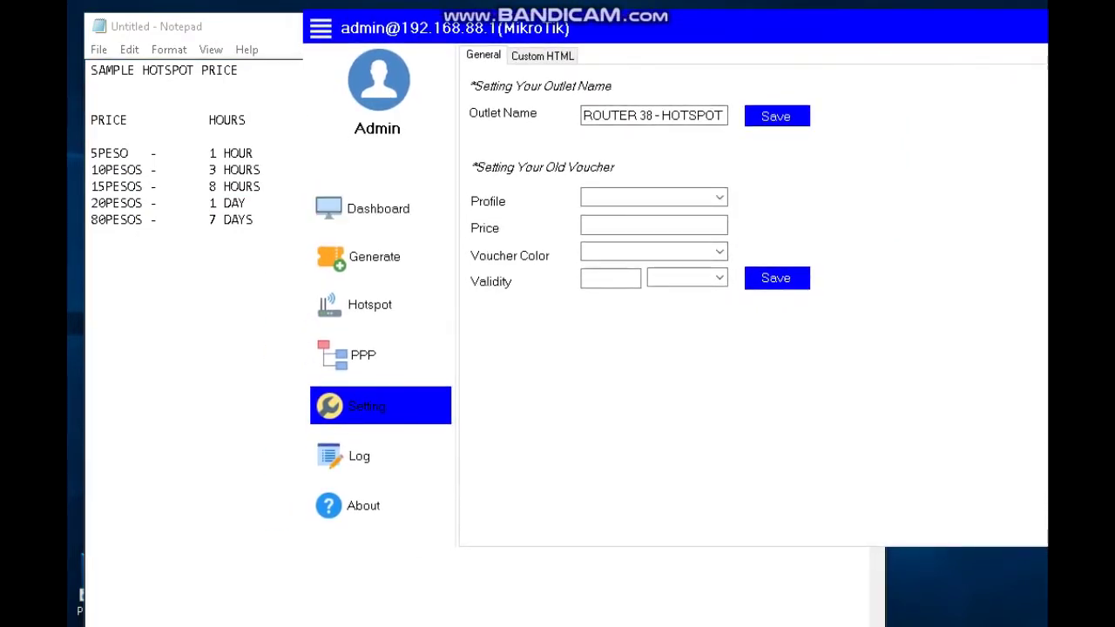
# Choose profile 5-PESO, enter price 5.00, and leave Voucher Color at Default.
pyautogui.click(719, 198)
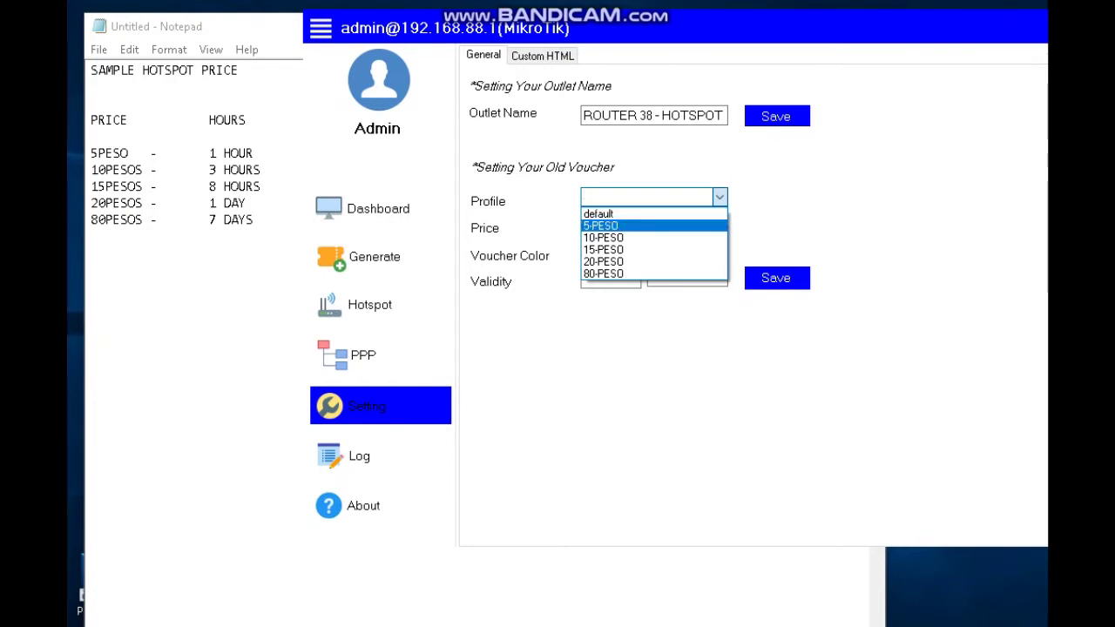
pyautogui.press('Return')
pyautogui.press('Tab')
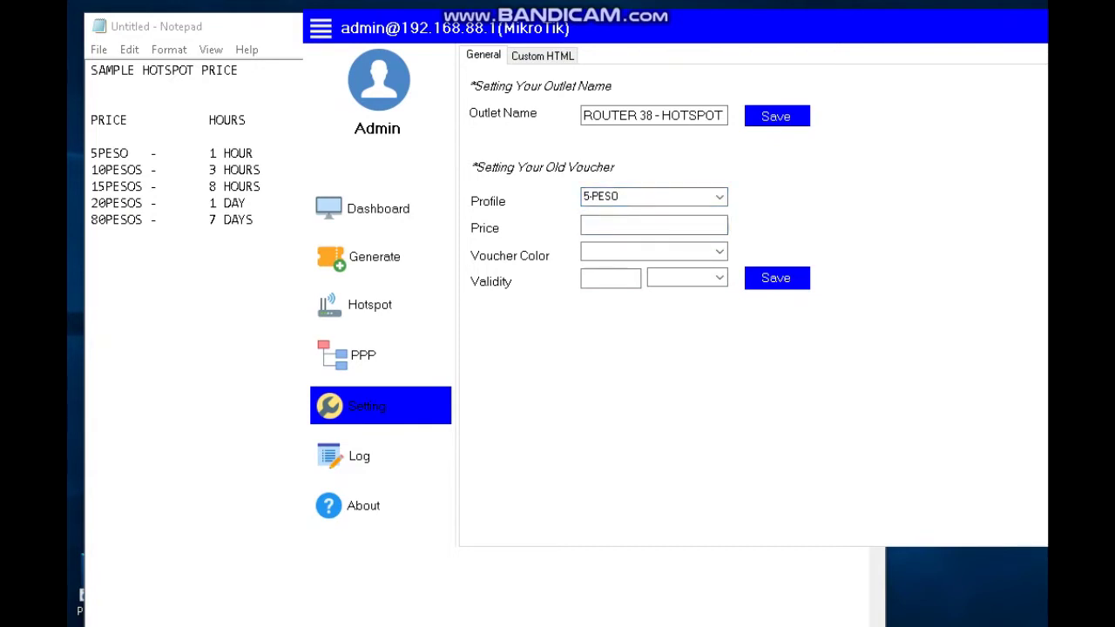
pyautogui.write('5.00')
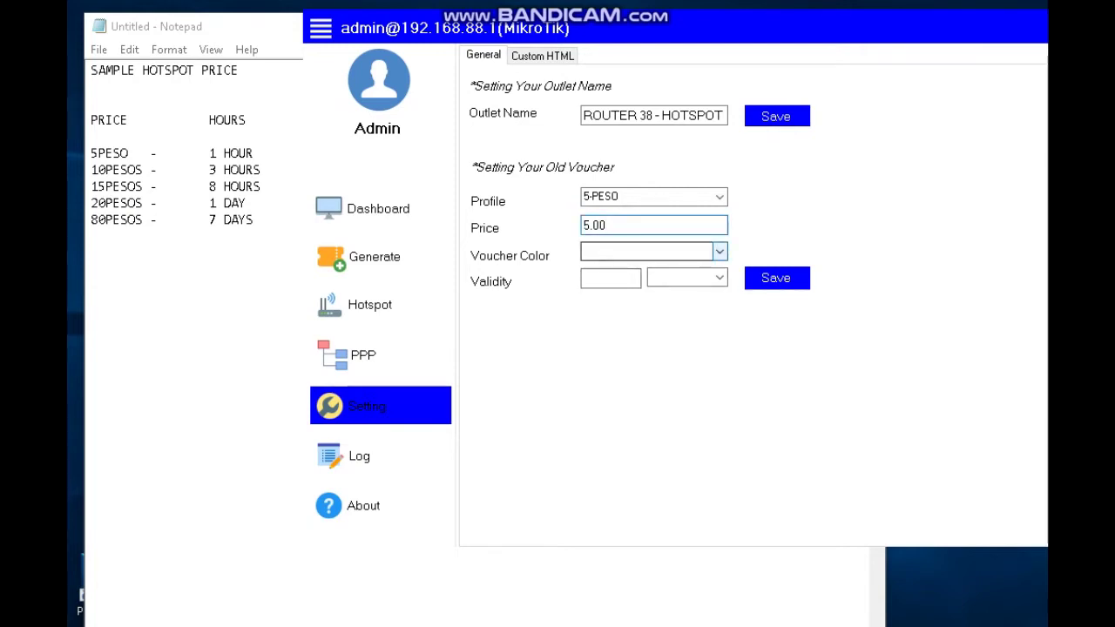
pyautogui.click(719, 252)
pyautogui.press('Down')
pyautogui.press('Down')
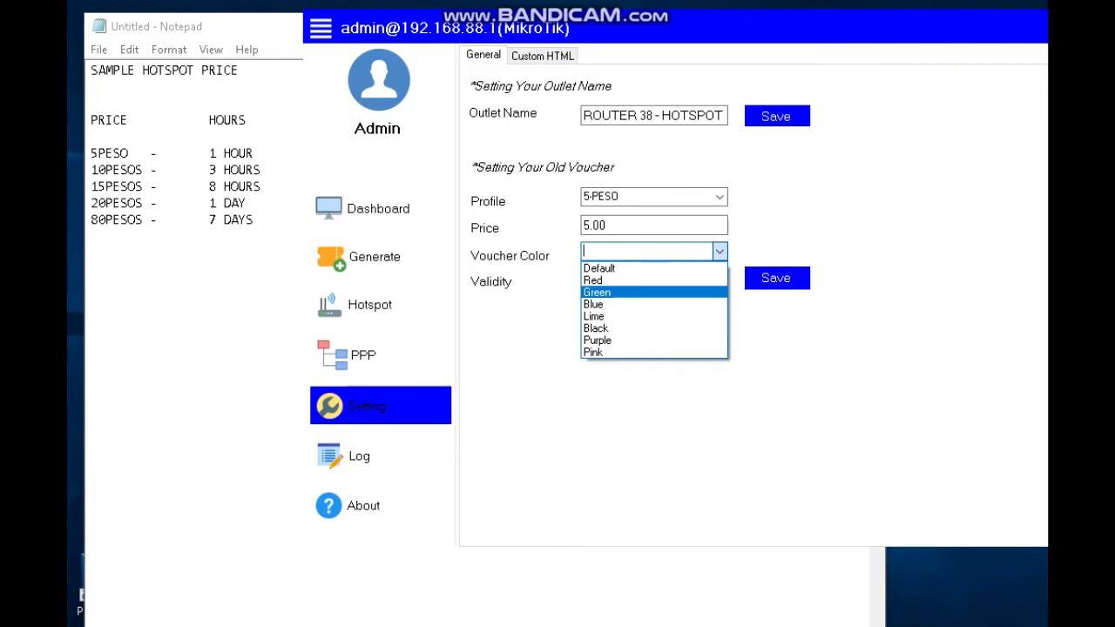
pyautogui.press('Up')
pyautogui.press('Up')
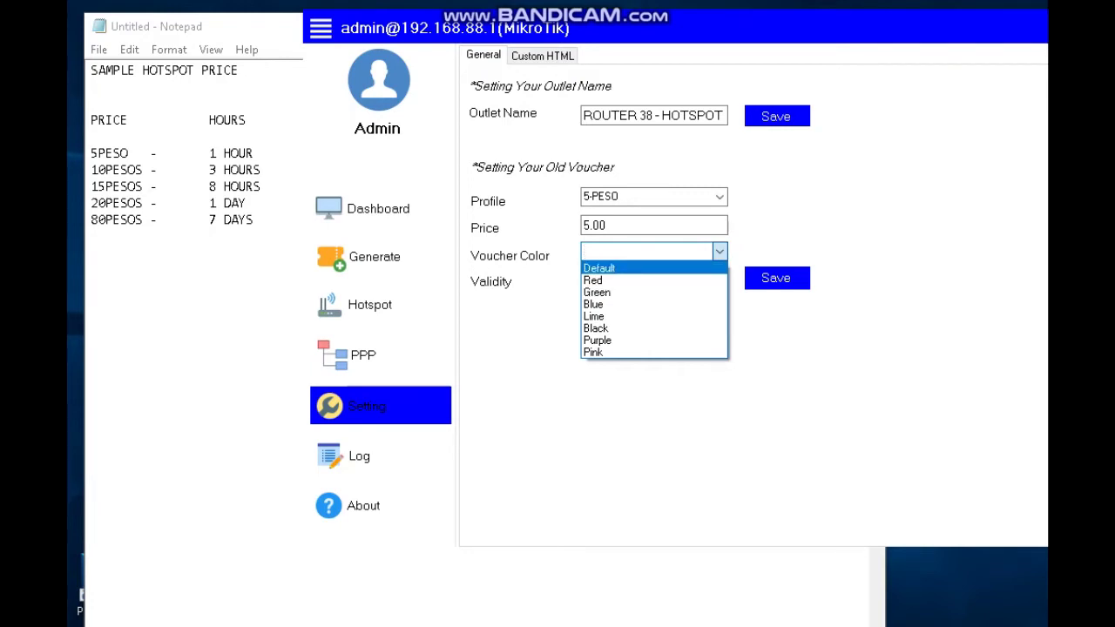
pyautogui.press('Escape')
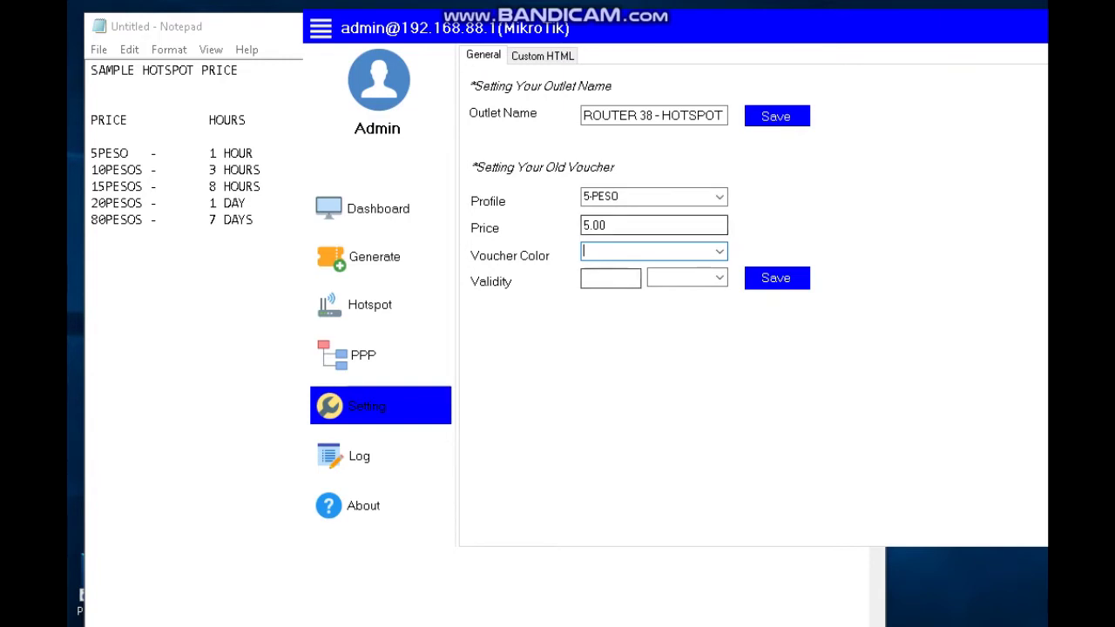
# Save the 5.00 price for 5-PESO and acknowledge the Saved confirmation.
pyautogui.hotkey('shift', 'Tab')
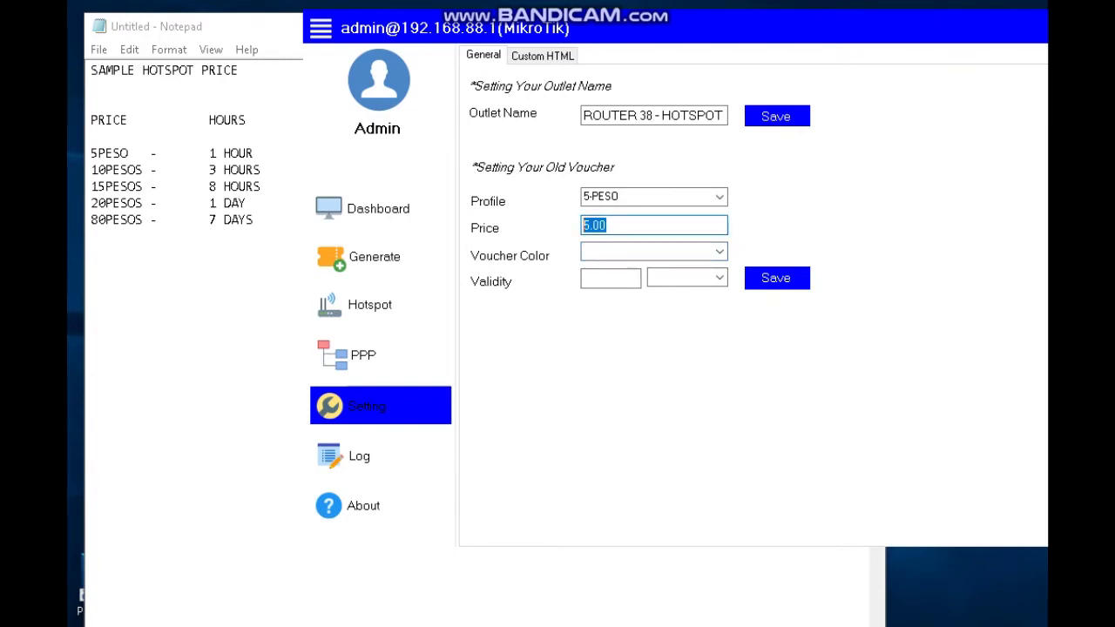
pyautogui.press('End')
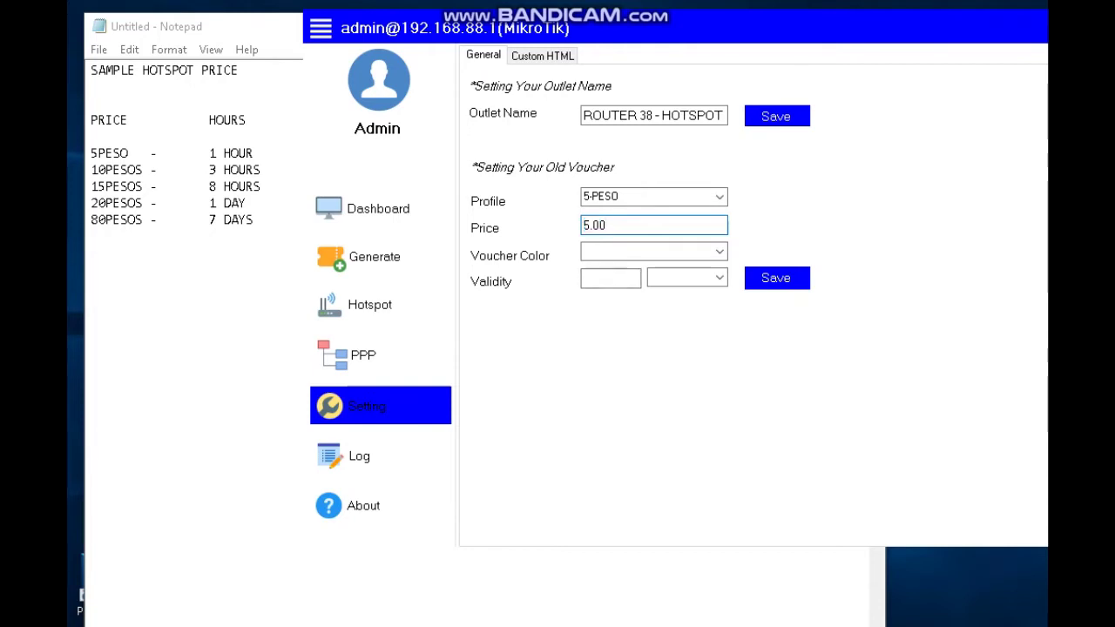
pyautogui.doubleClick(594, 226)
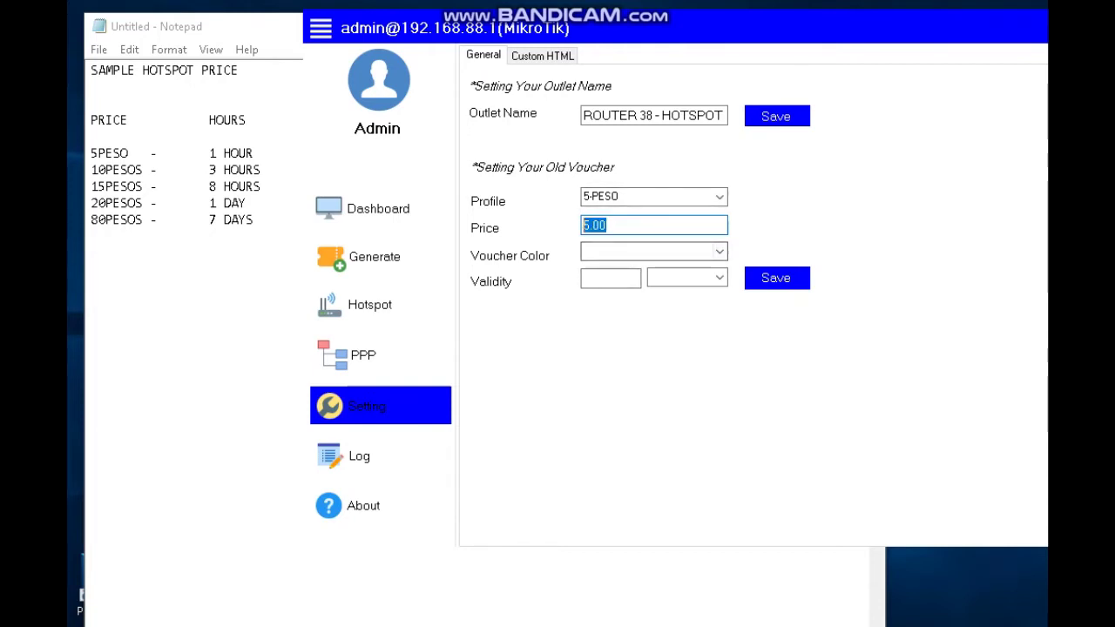
pyautogui.click(776, 278)
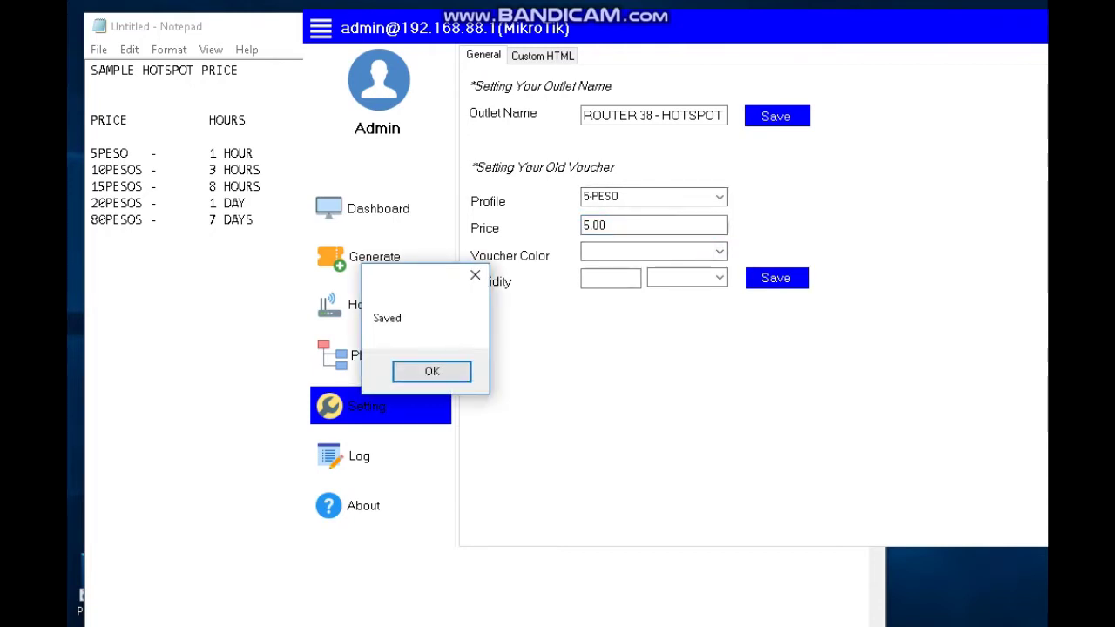
pyautogui.moveTo(405, 272); pyautogui.dragTo(538, 273)
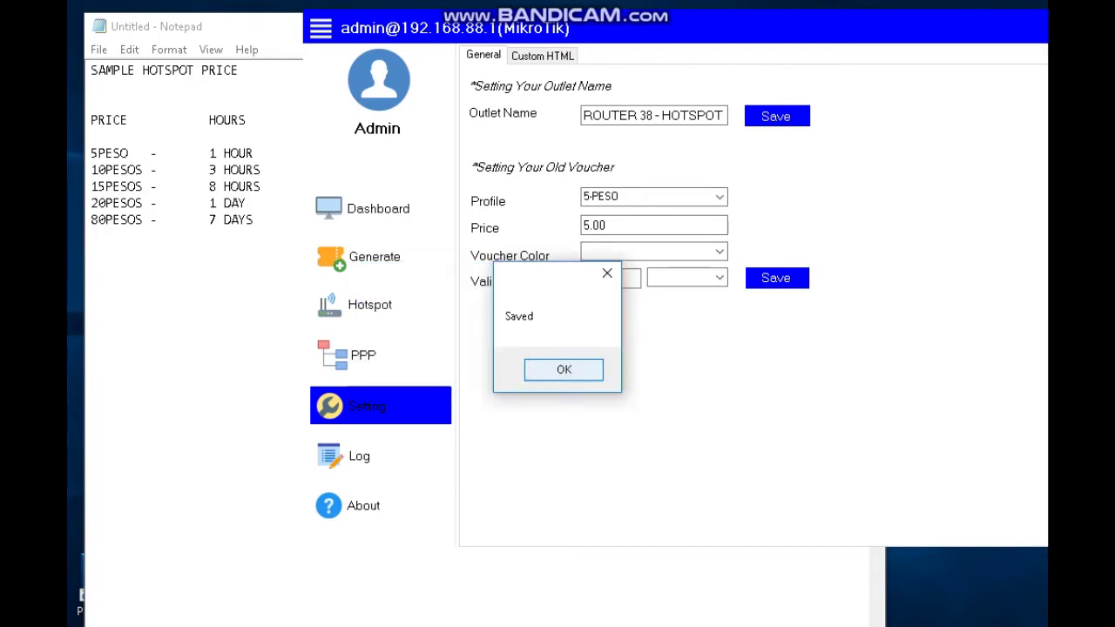
pyautogui.click(563, 369)
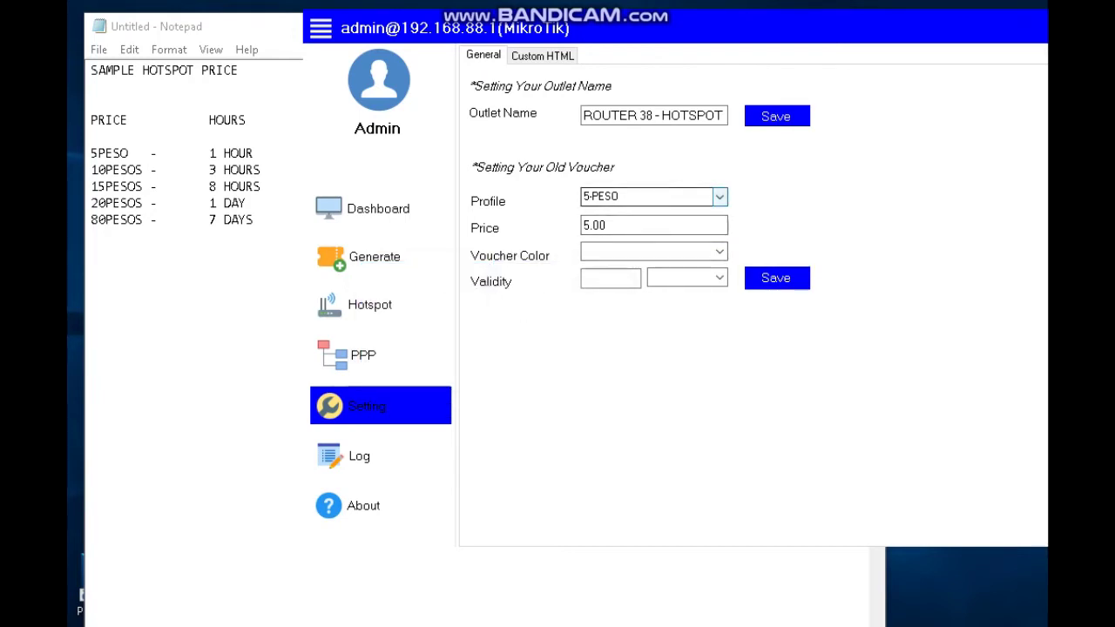
# Save price 10.00 for the 10-PESO profile.
pyautogui.click(653, 196)
pyautogui.click(603, 237)
pyautogui.press('Tab')
pyautogui.press('Home')
pyautogui.press('Delete')
pyautogui.write('10')
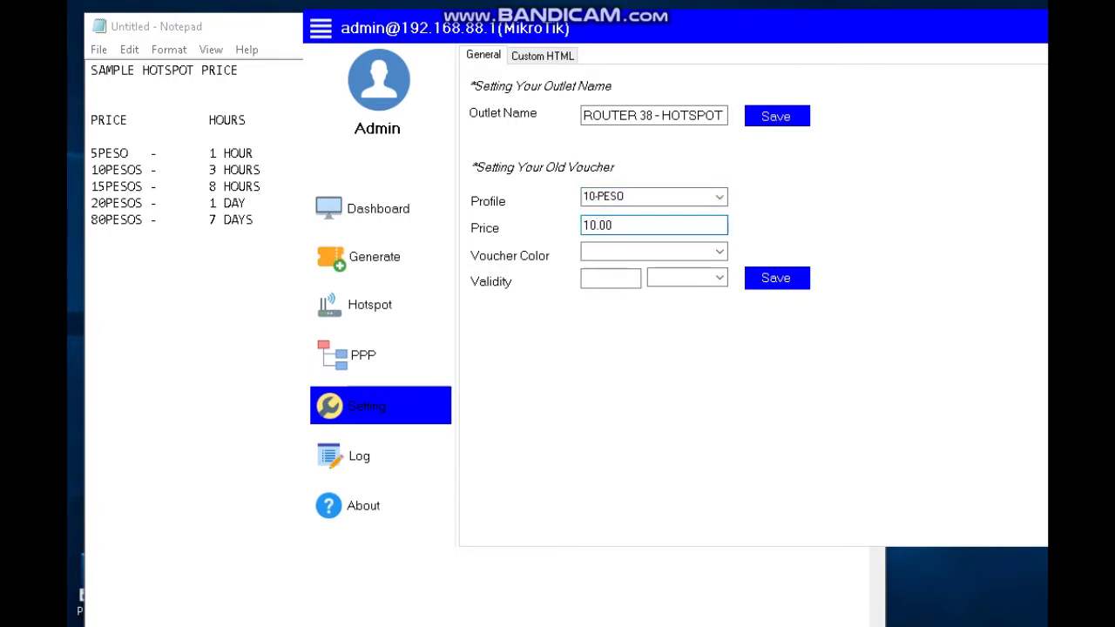
pyautogui.click(777, 278)
pyautogui.click(430, 372)
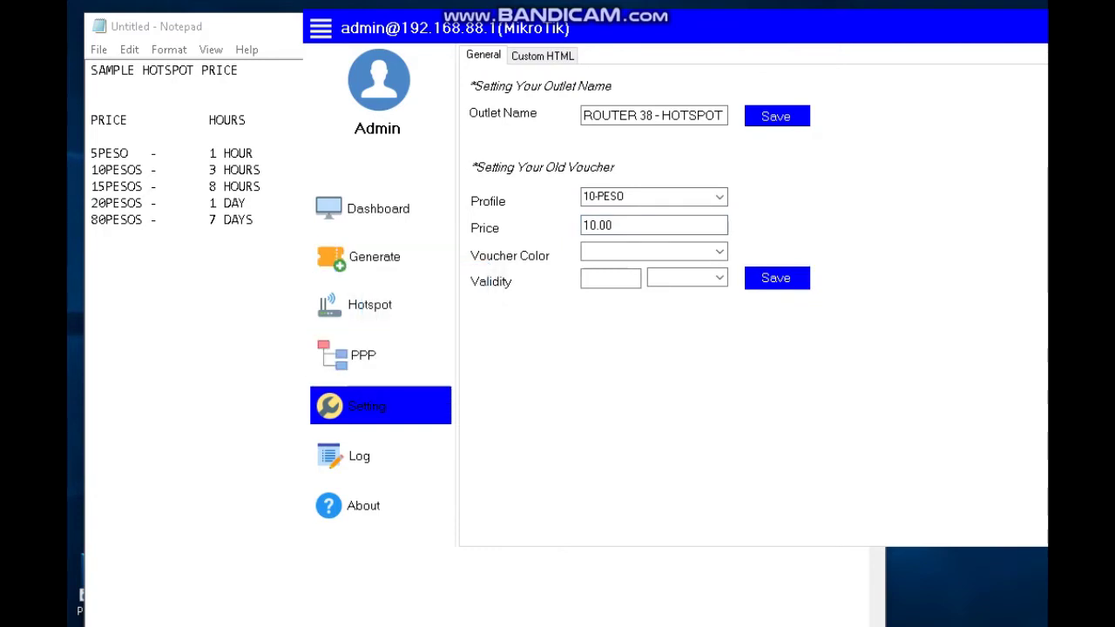
# Save price 15.00 for the 15-PESO profile.
pyautogui.click(653, 196)
pyautogui.click(609, 247)
pyautogui.click(585, 225)
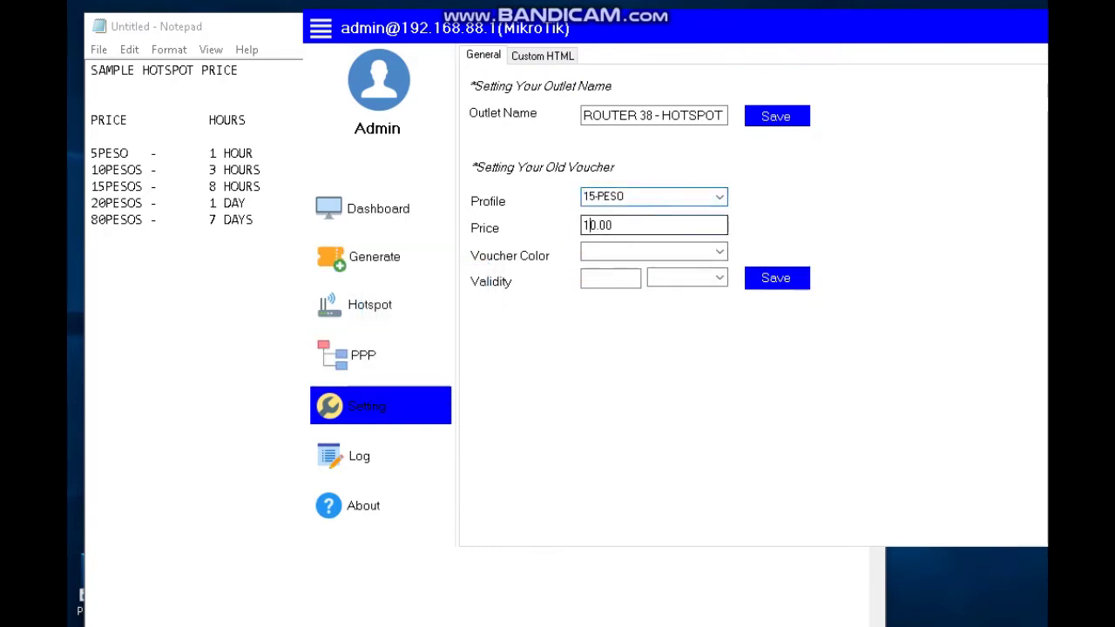
pyautogui.press('BackSpace')
pyautogui.press('BackSpace')
pyautogui.write('15')
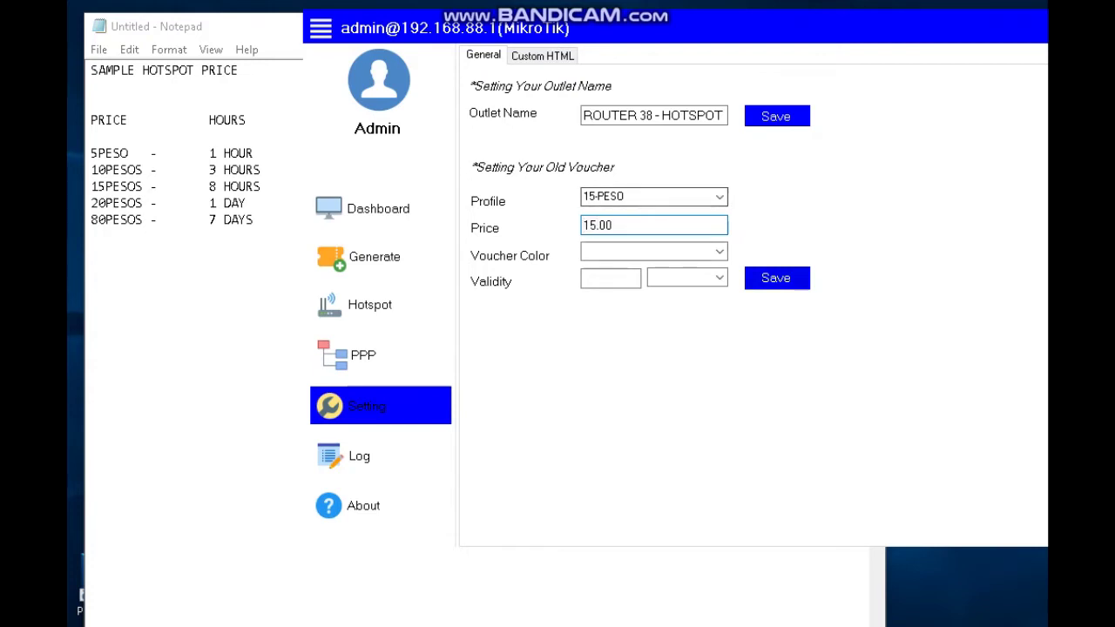
pyautogui.click(777, 278)
pyautogui.click(427, 371)
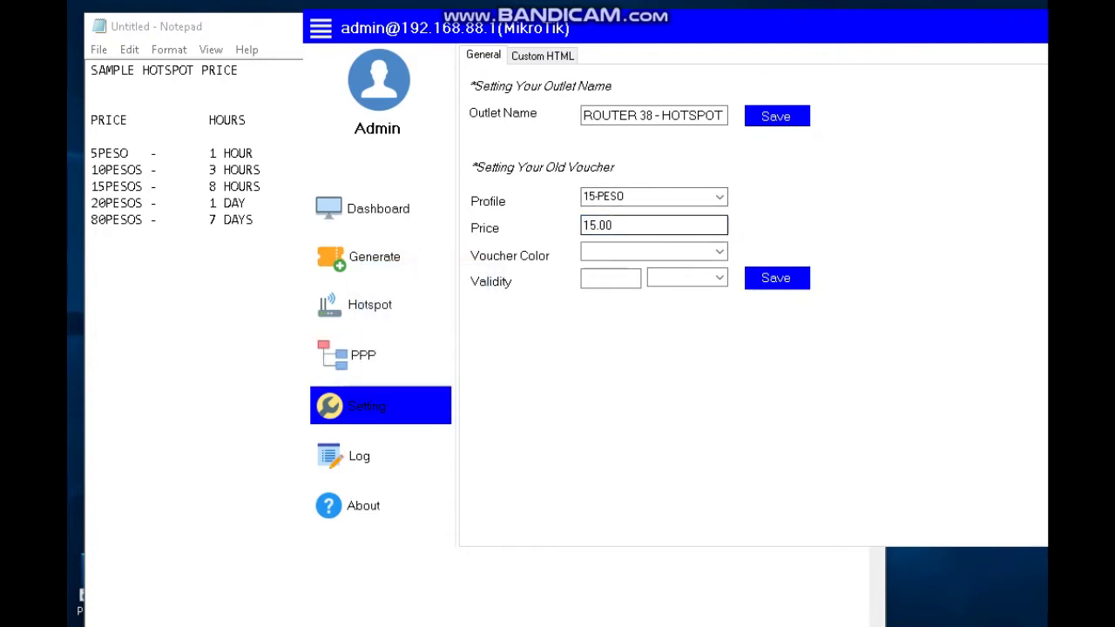
# Save price 20.00 for the 20-PESO profile.
pyautogui.click(653, 196)
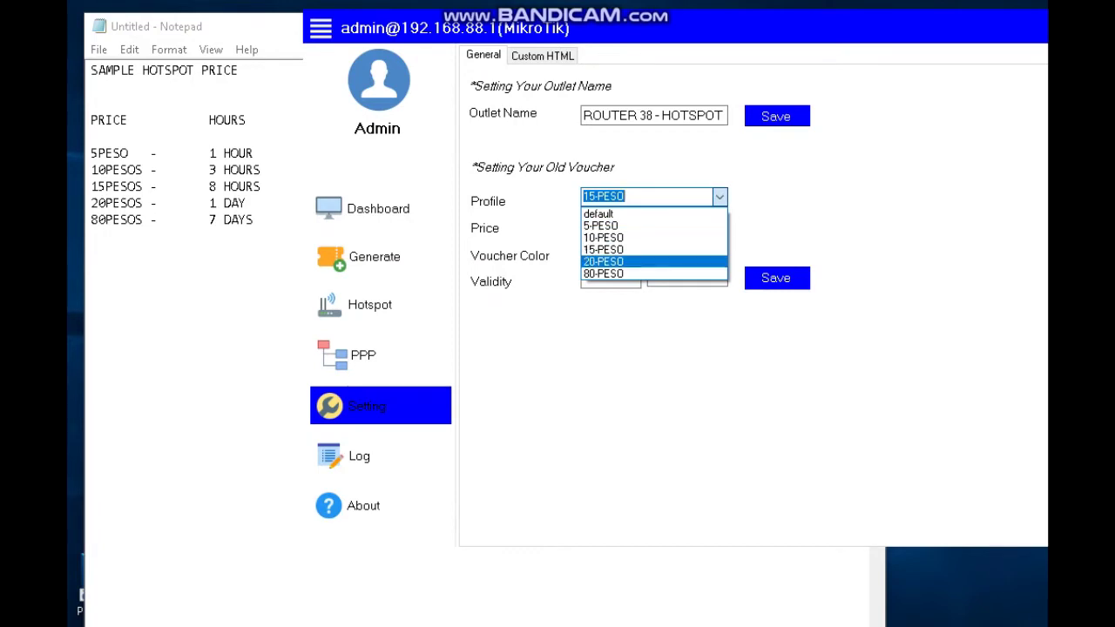
pyautogui.click(603, 261)
pyautogui.moveTo(584, 226); pyautogui.dragTo(598, 225)
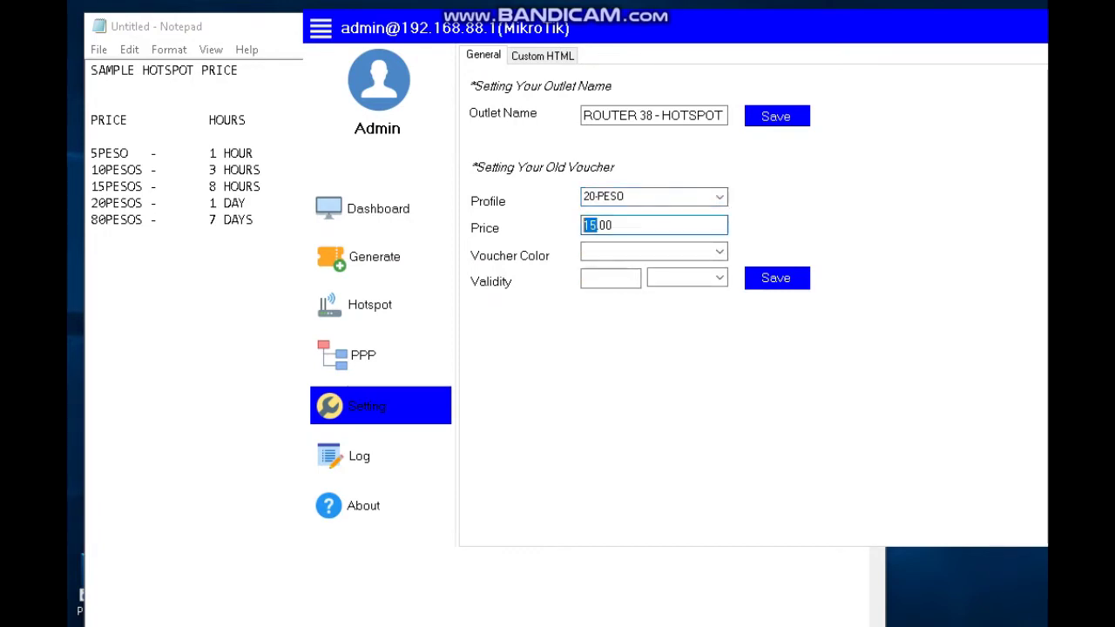
pyautogui.write('20')
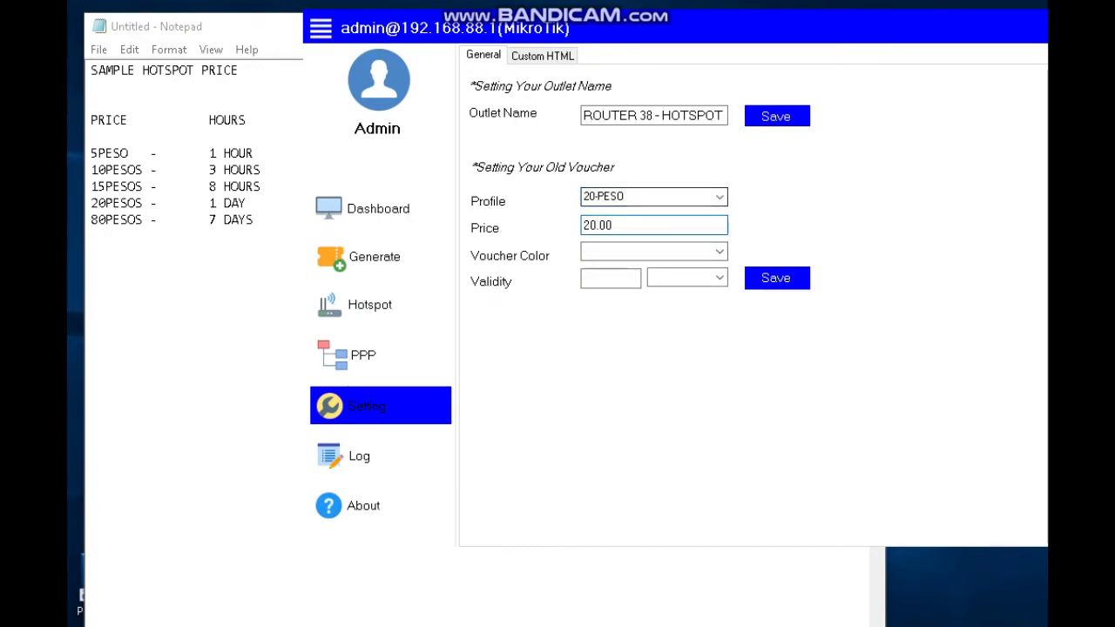
pyautogui.click(776, 278)
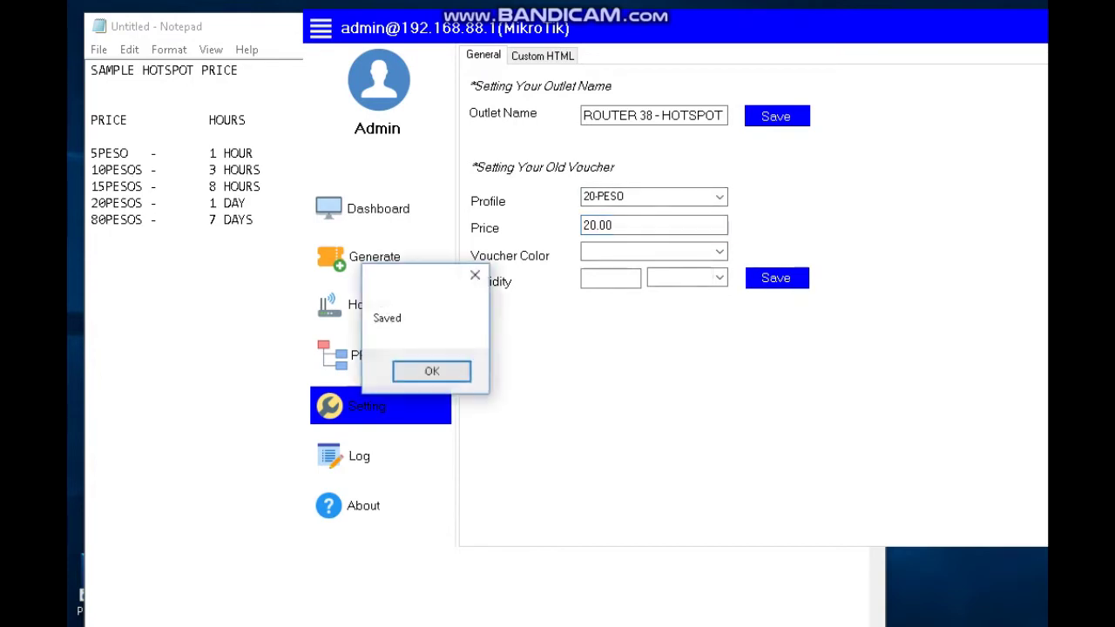
pyautogui.press('Return')
# Save price 80.00 for the 80-PESO profile, then bring the Notepad price list forward.
pyautogui.click(653, 197)
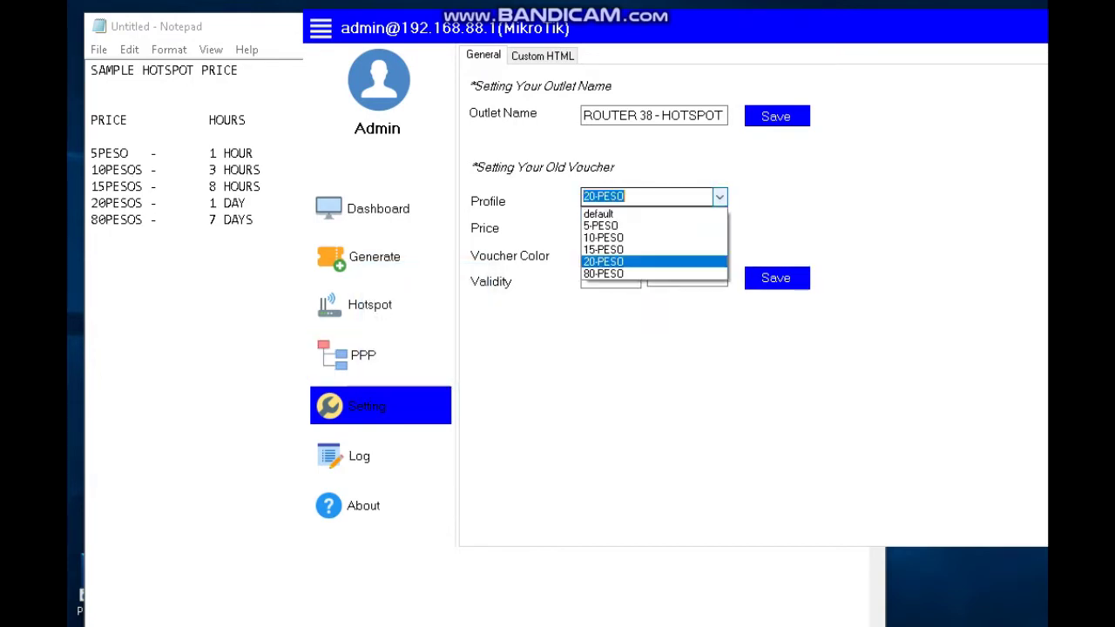
pyautogui.click(602, 273)
pyautogui.click(584, 225)
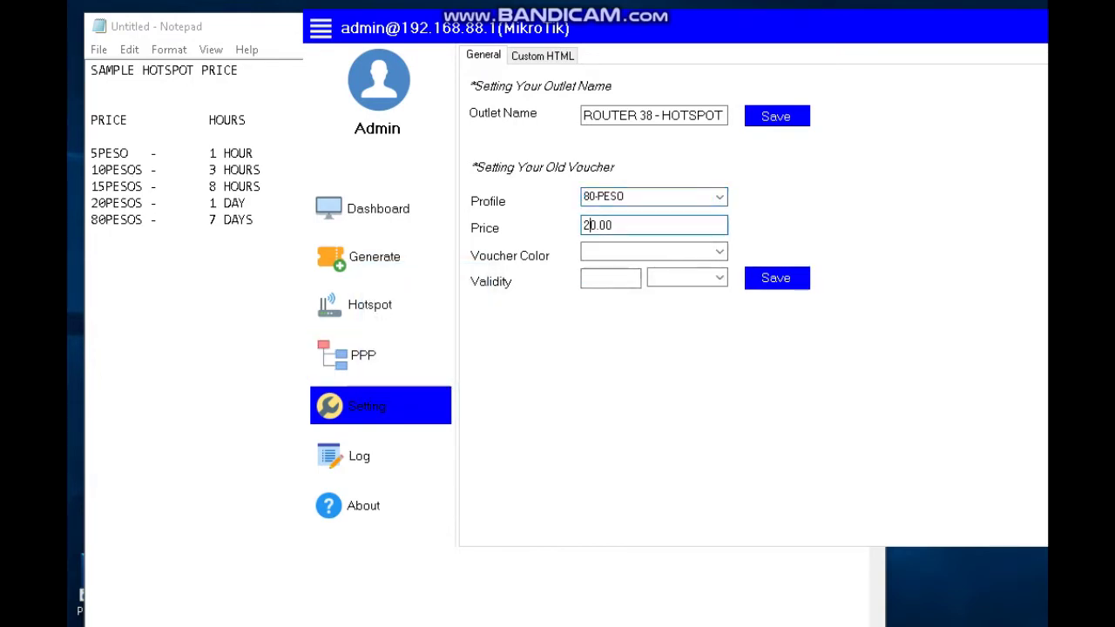
pyautogui.press('BackSpace')
pyautogui.write('8')
pyautogui.click(777, 277)
pyautogui.click(428, 371)
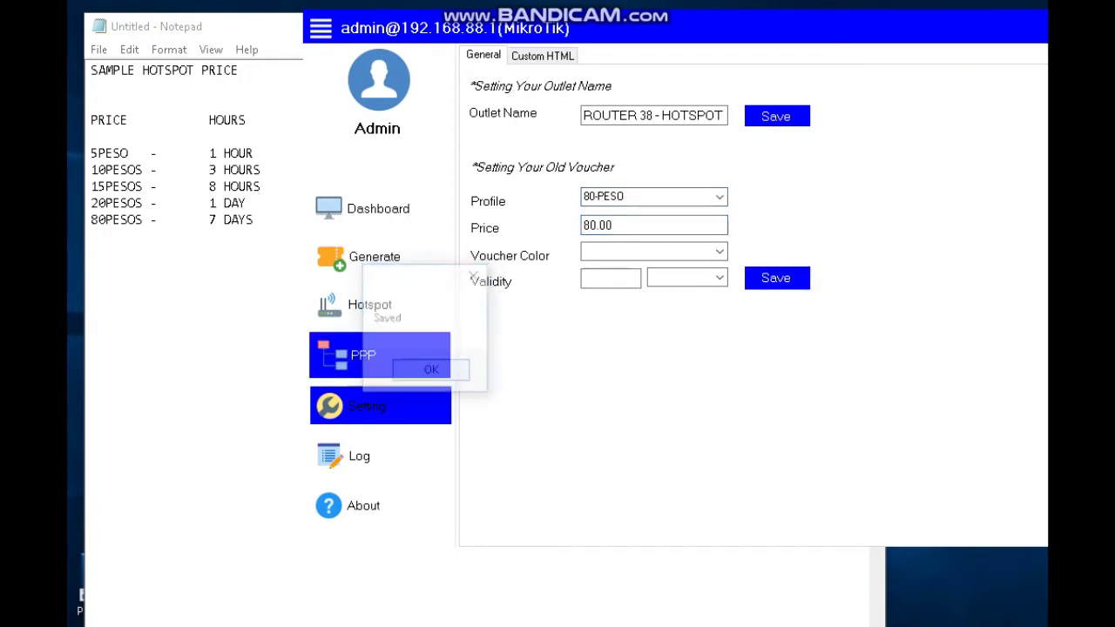
pyautogui.moveTo(253, 220); pyautogui.dragTo(90, 153)
# Deselect the Notepad price lines and switch back to the WebFig Hotspot User Profiles page.
pyautogui.click(113, 153)
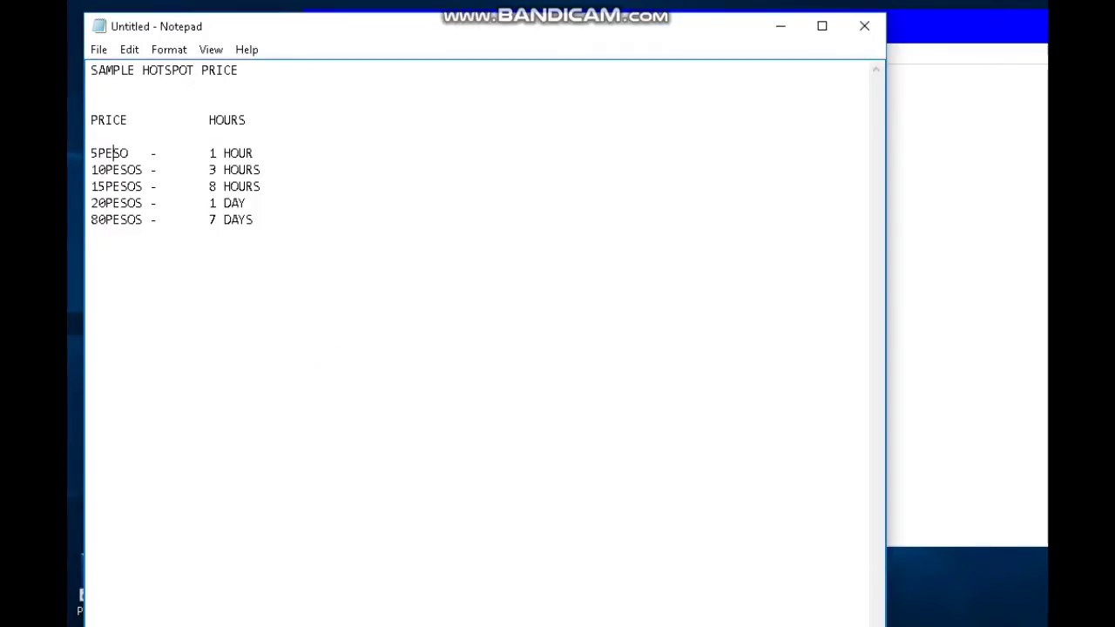
pyautogui.hotkey('alt', 'Tab')
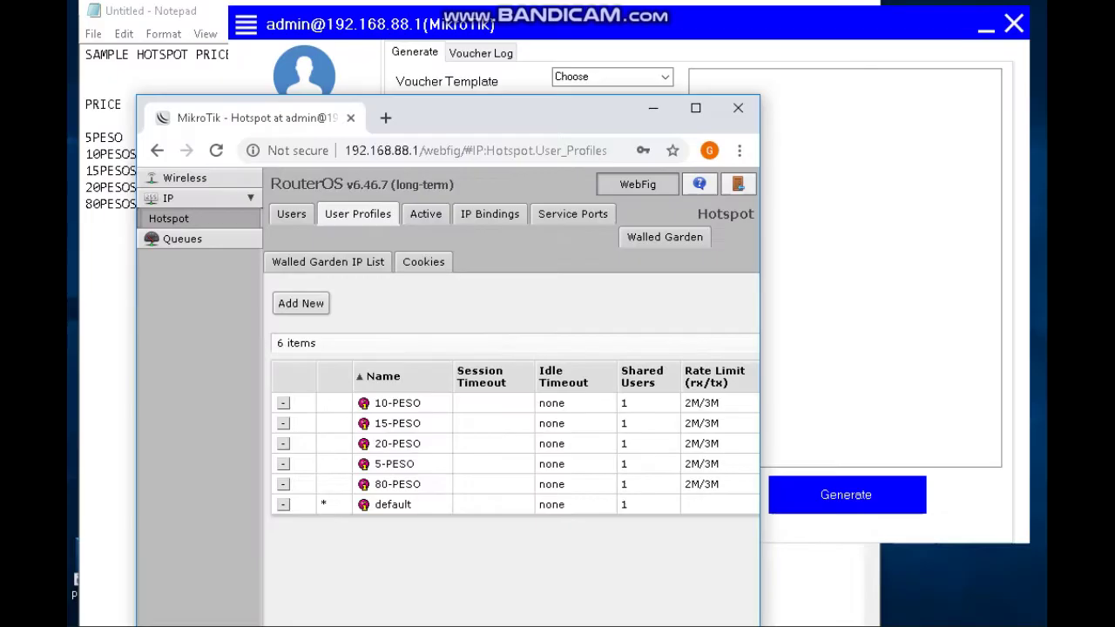
# Widen the browser, go to WebFig at 192.168.88.1, and attempt the login.
pyautogui.moveTo(760, 273); pyautogui.dragTo(993, 249)
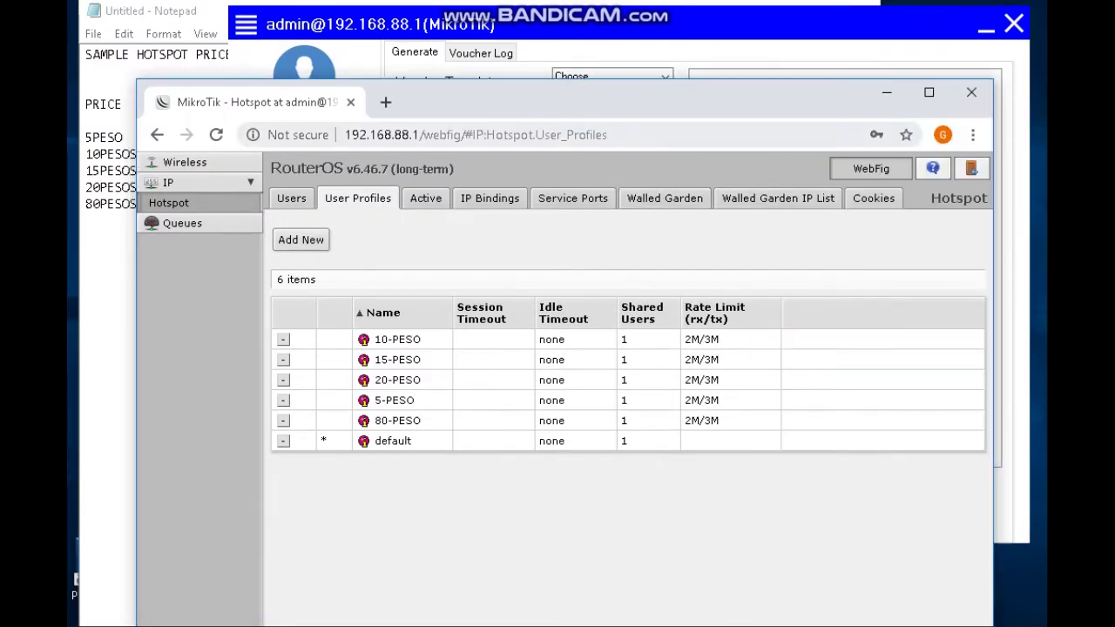
pyautogui.doubleClick(381, 134)
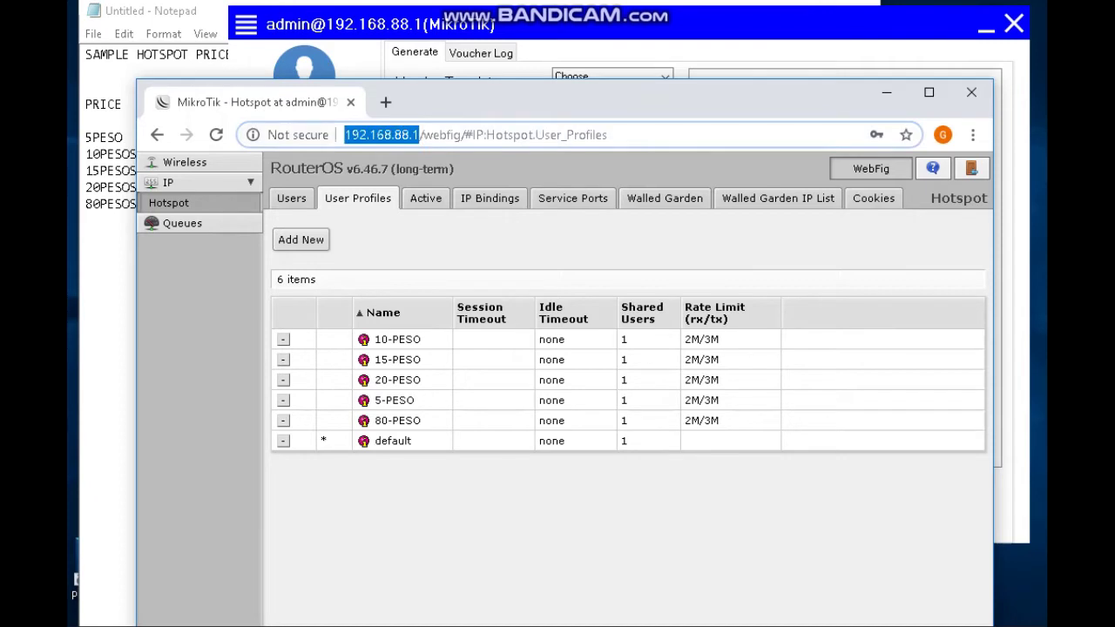
pyautogui.press('Return')
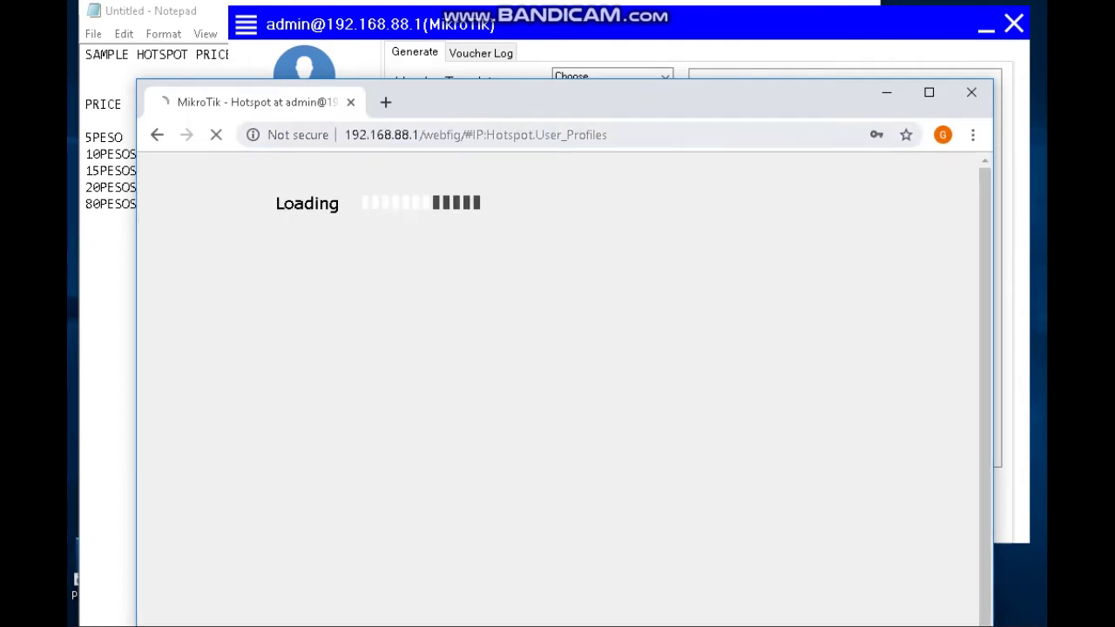
pyautogui.moveTo(433, 134); pyautogui.dragTo(607, 134)
pyautogui.press('BackSpace')
pyautogui.press('BackSpace')
pyautogui.press('BackSpace')
pyautogui.press('BackSpace')
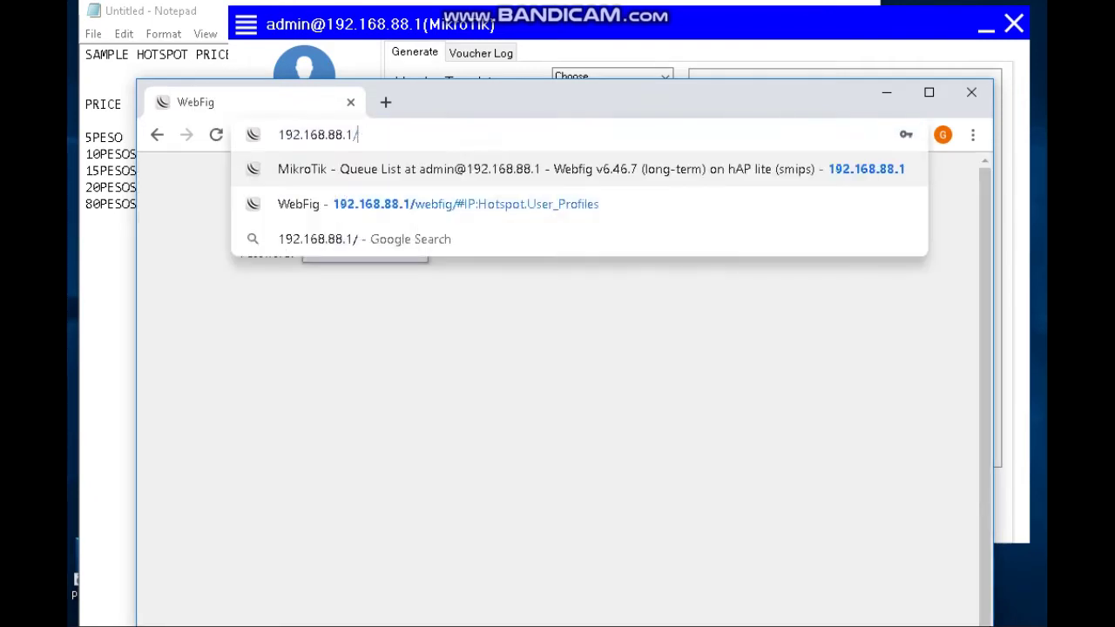
pyautogui.write('1')
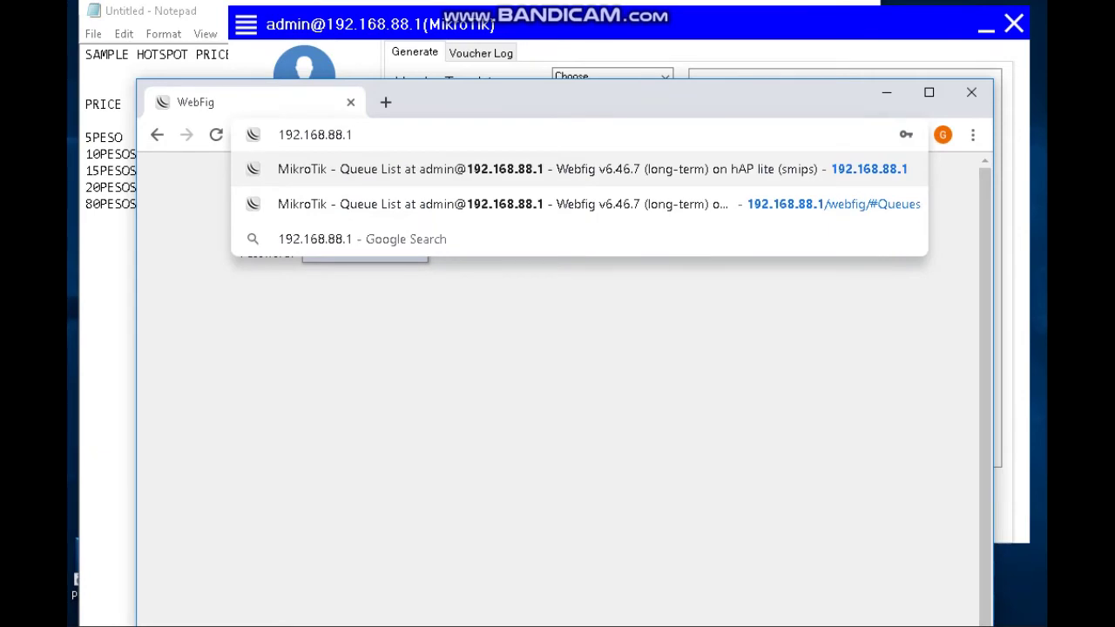
pyautogui.press('Return')
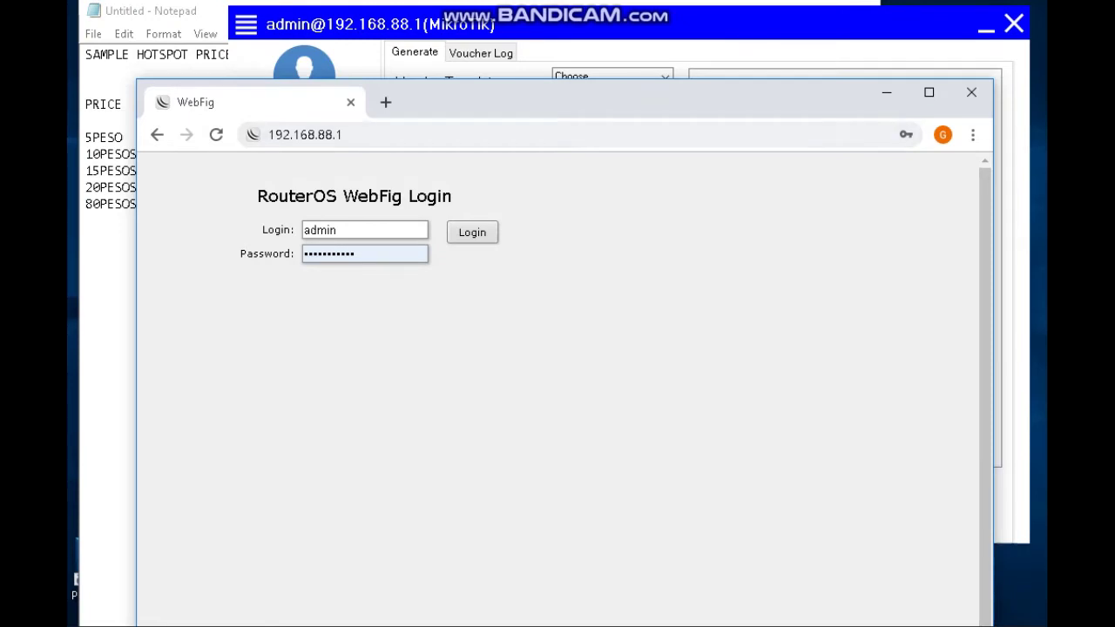
pyautogui.press('Return')
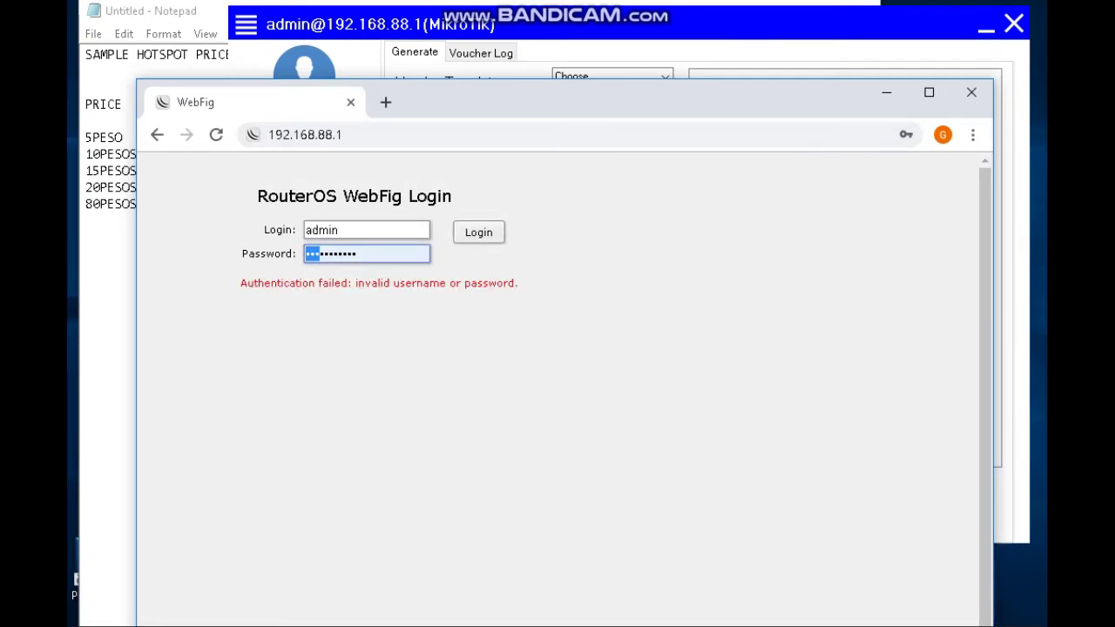
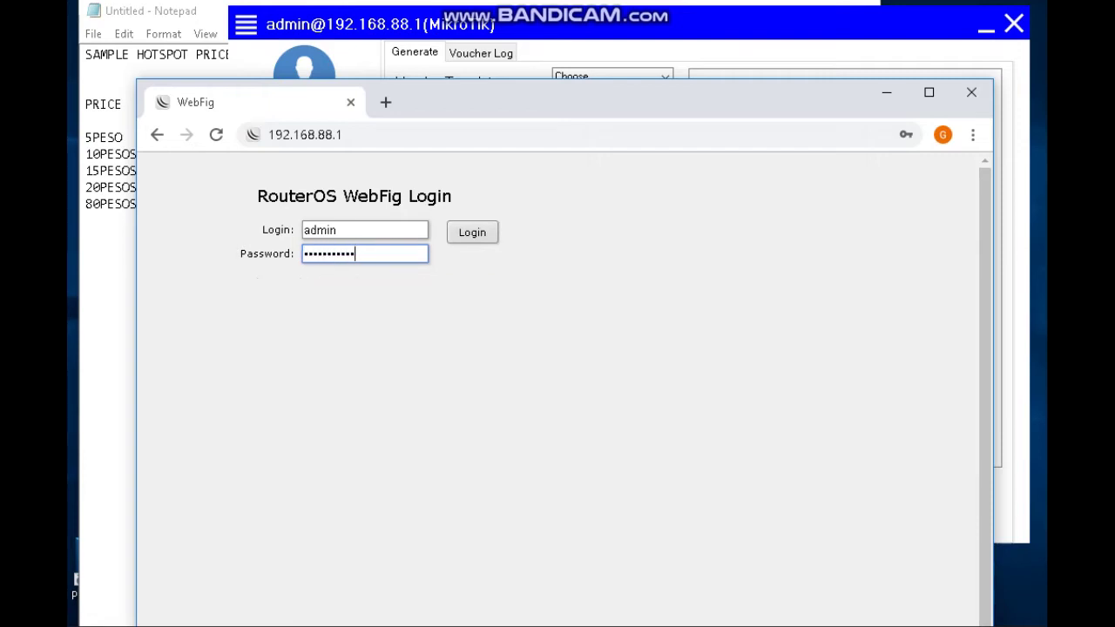
# Log in to WebFig and open the IP > Hotspot Users list of three users.
pyautogui.press('Return')
pyautogui.press('Escape')
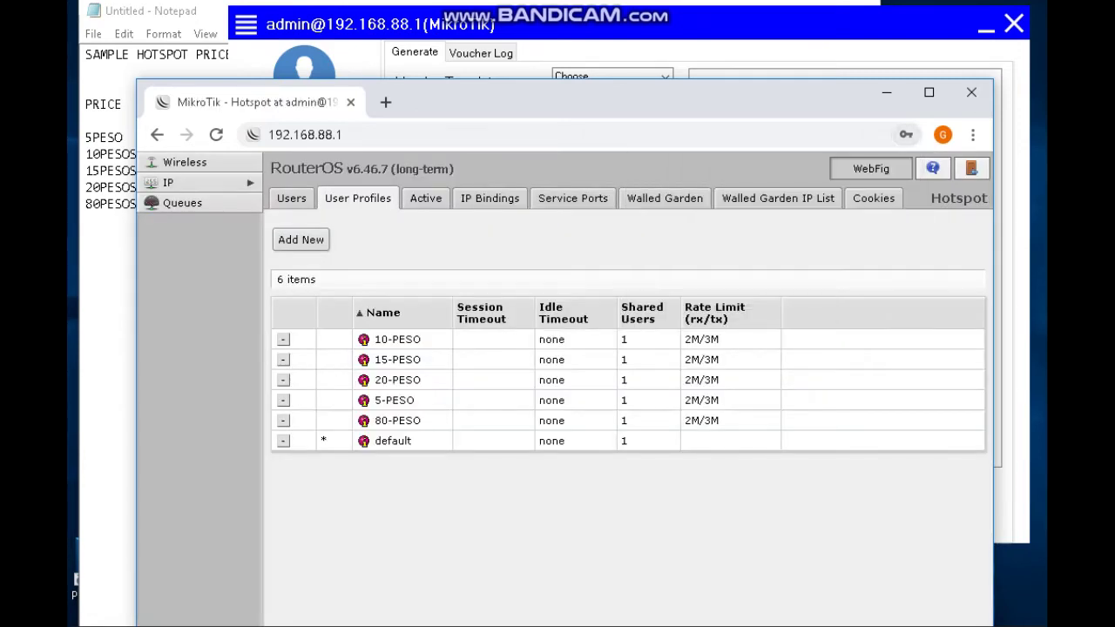
pyautogui.click(200, 182)
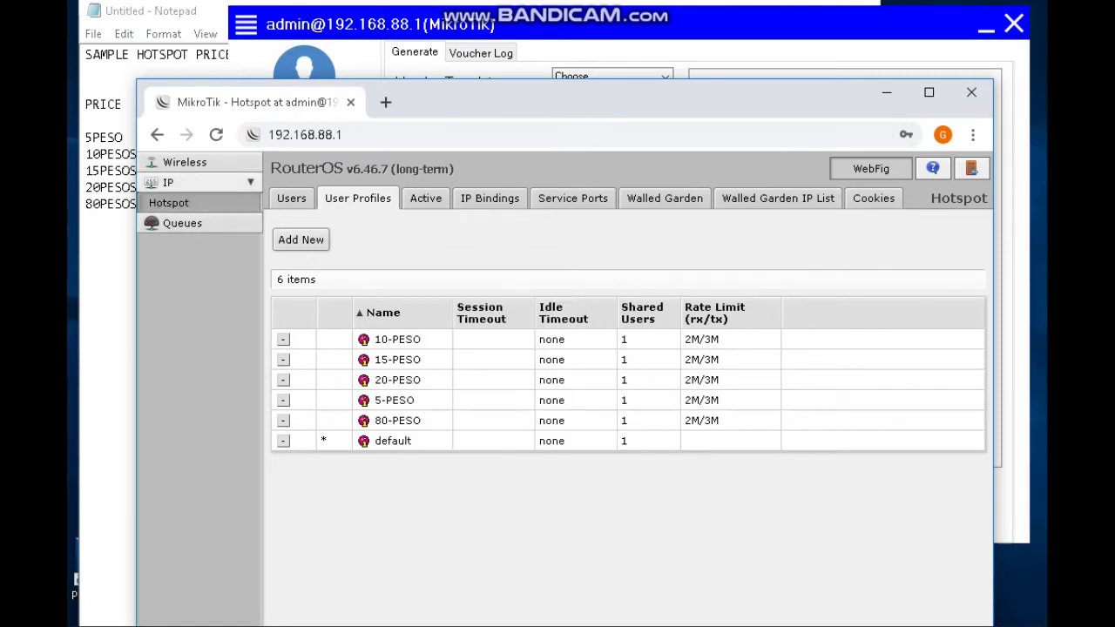
pyautogui.click(168, 202)
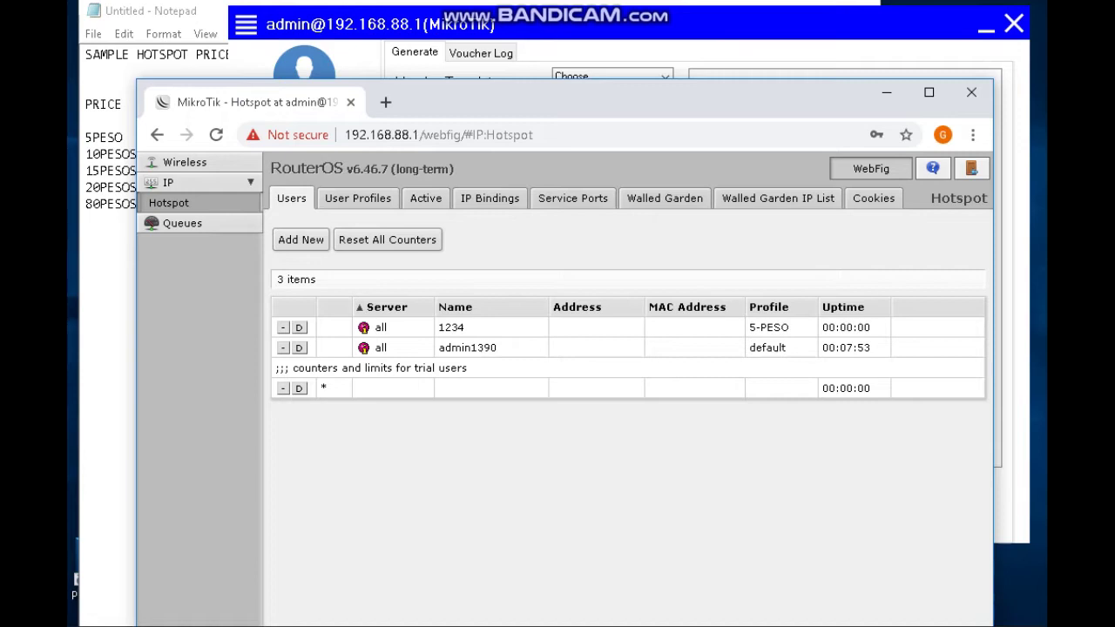
# Check the Notepad hotspot price list, then minimize Chrome and Notepad to reveal the generator.
pyautogui.moveTo(609, 101); pyautogui.dragTo(627, 238)
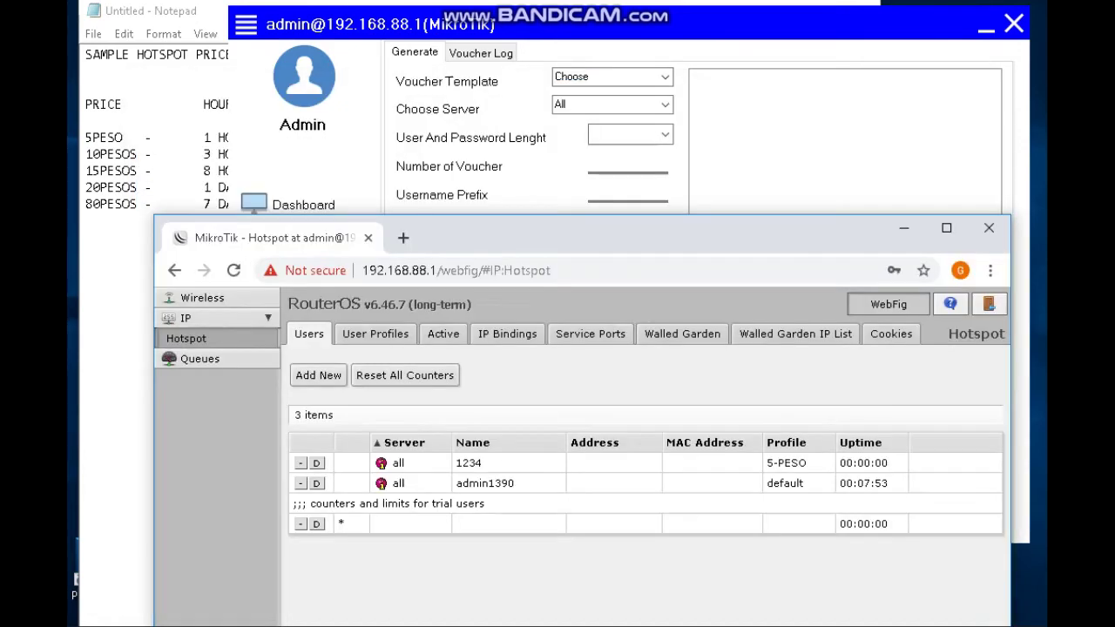
pyautogui.hotkey('alt', 'Tab')
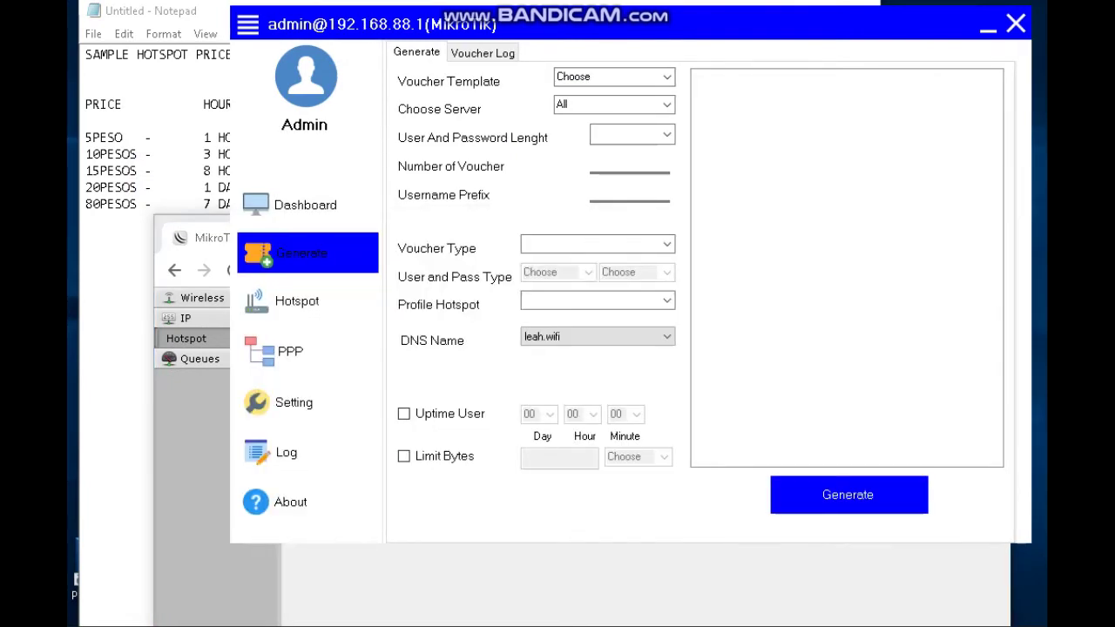
pyautogui.hotkey('alt', 'Tab')
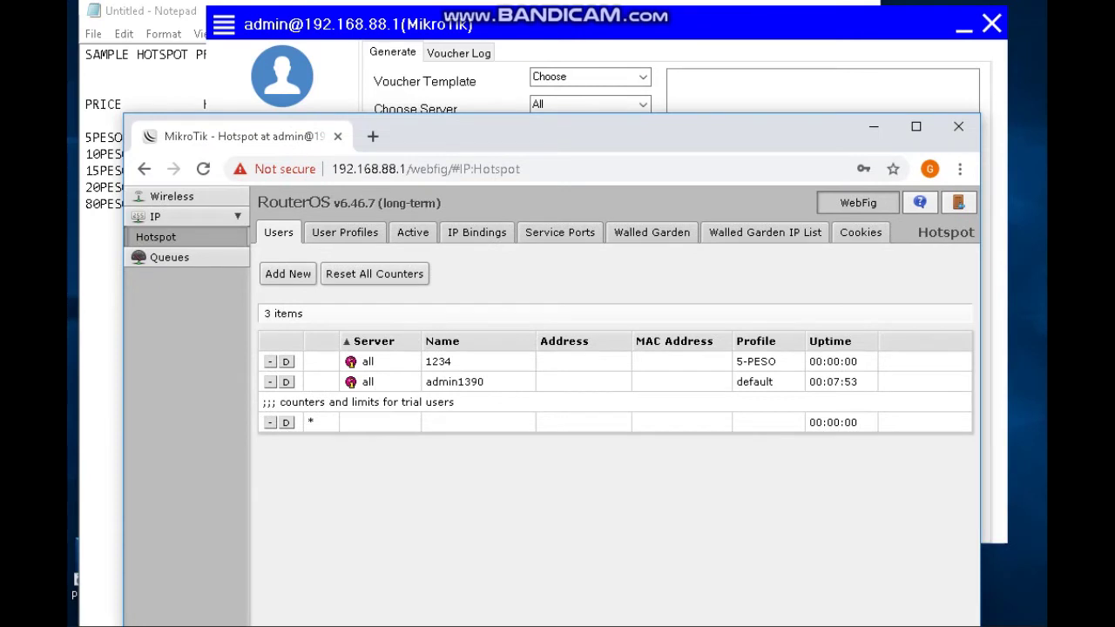
pyautogui.click(873, 126)
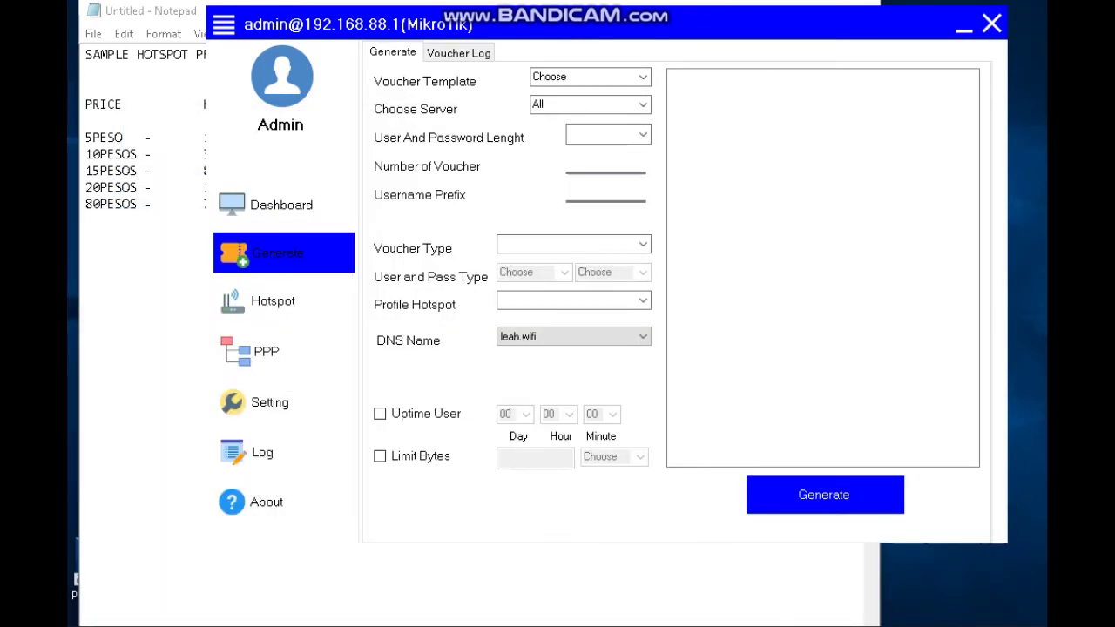
pyautogui.hotkey('alt', 'Tab')
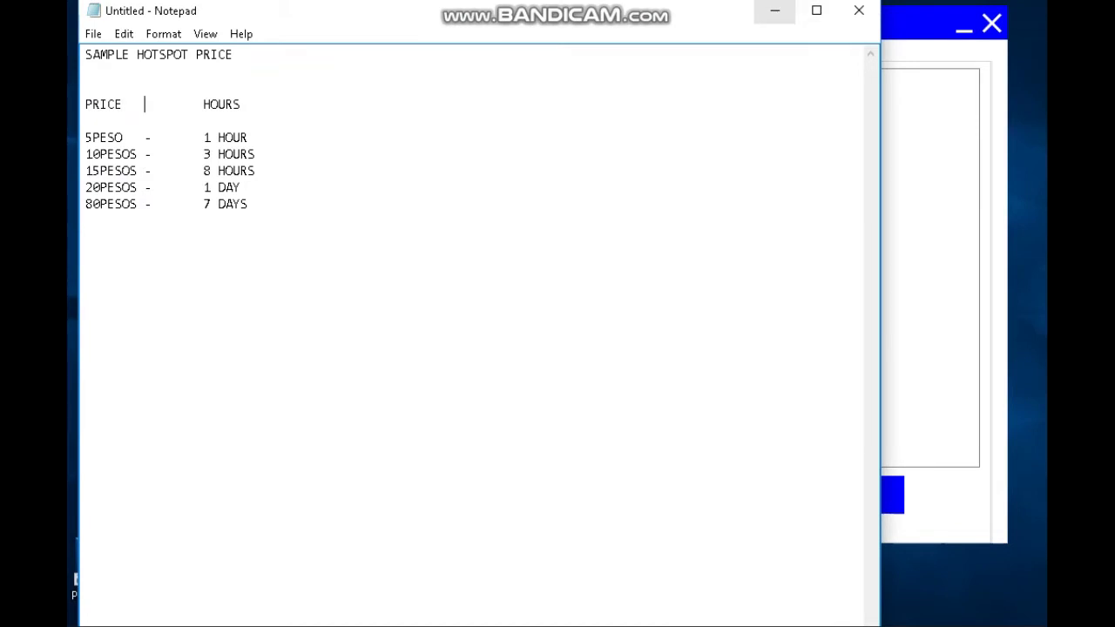
pyautogui.click(771, 10)
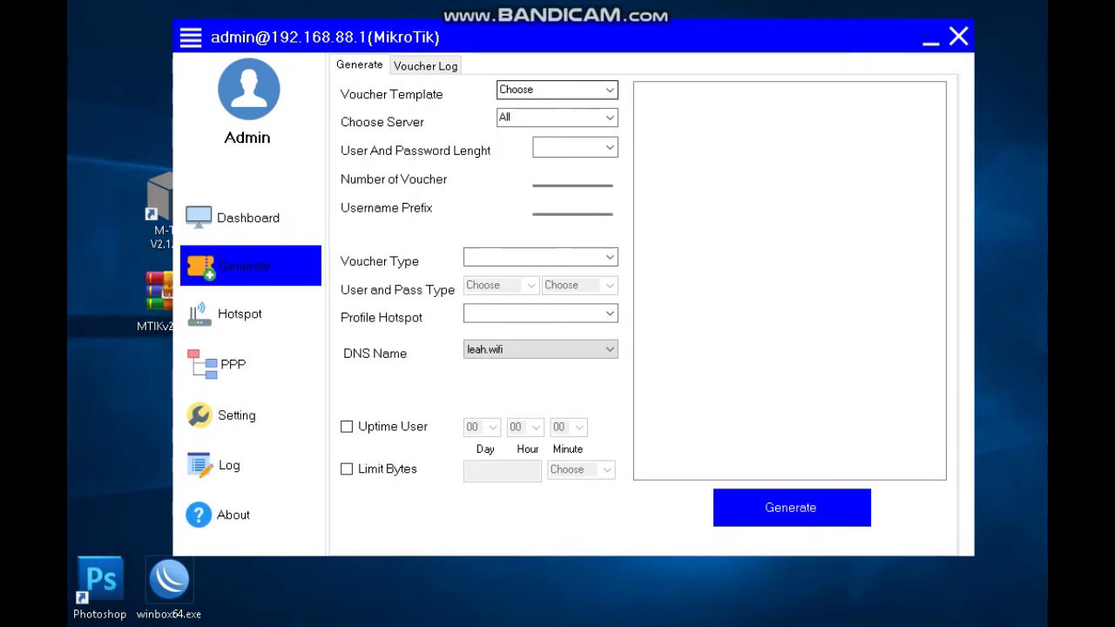
# Choose the QR1 voucher template, keep Server All, and set code length to 4.
pyautogui.click(610, 89)
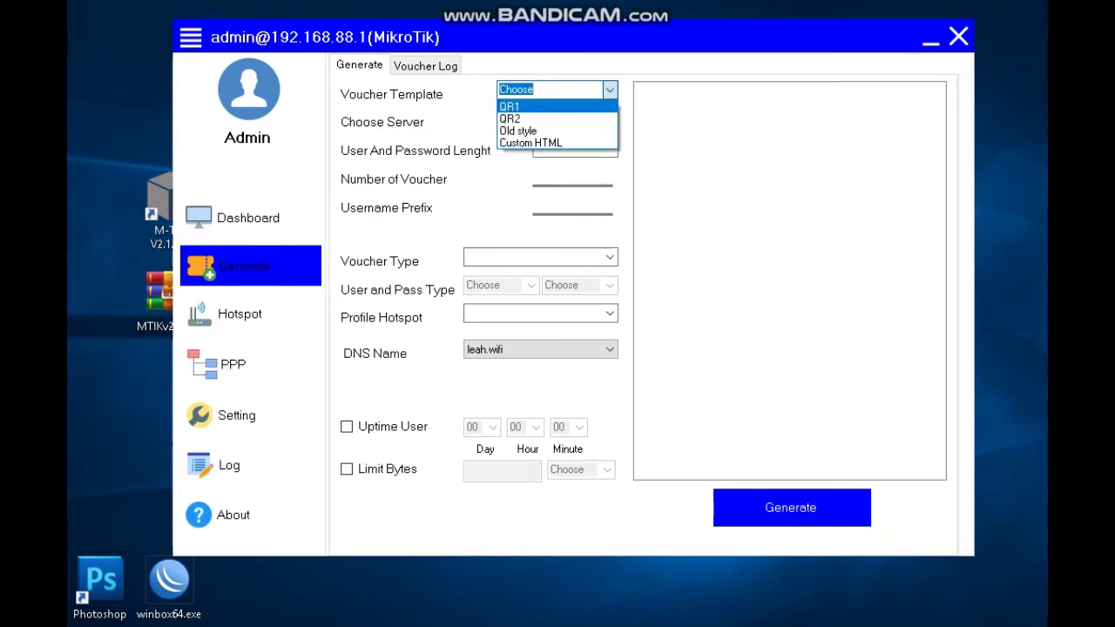
pyautogui.click(509, 106)
pyautogui.click(609, 117)
pyautogui.click(609, 117)
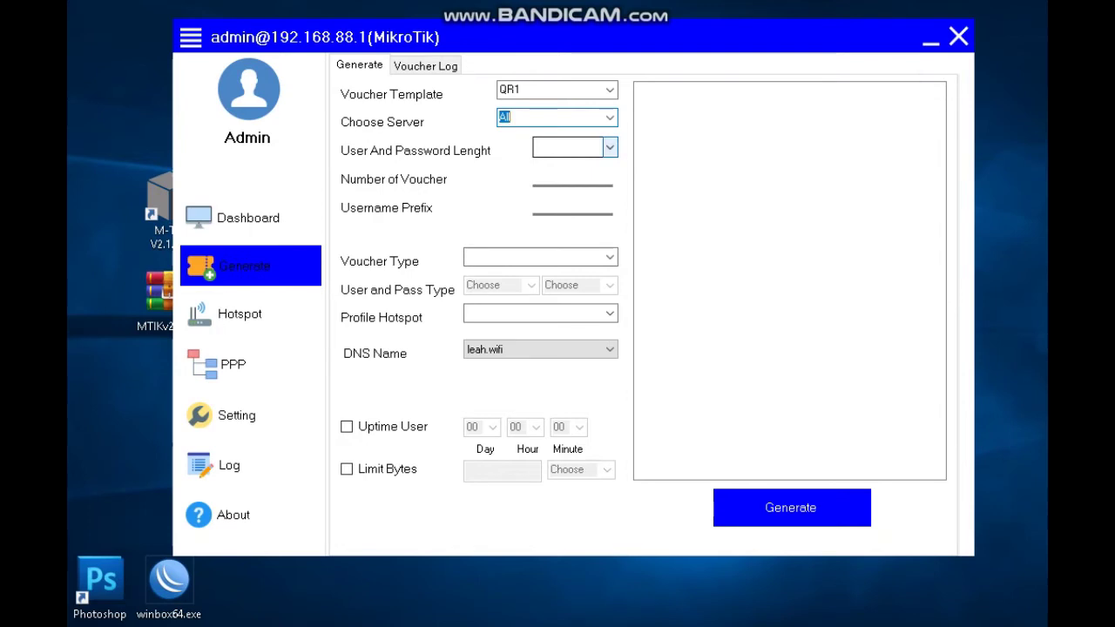
pyautogui.click(609, 147)
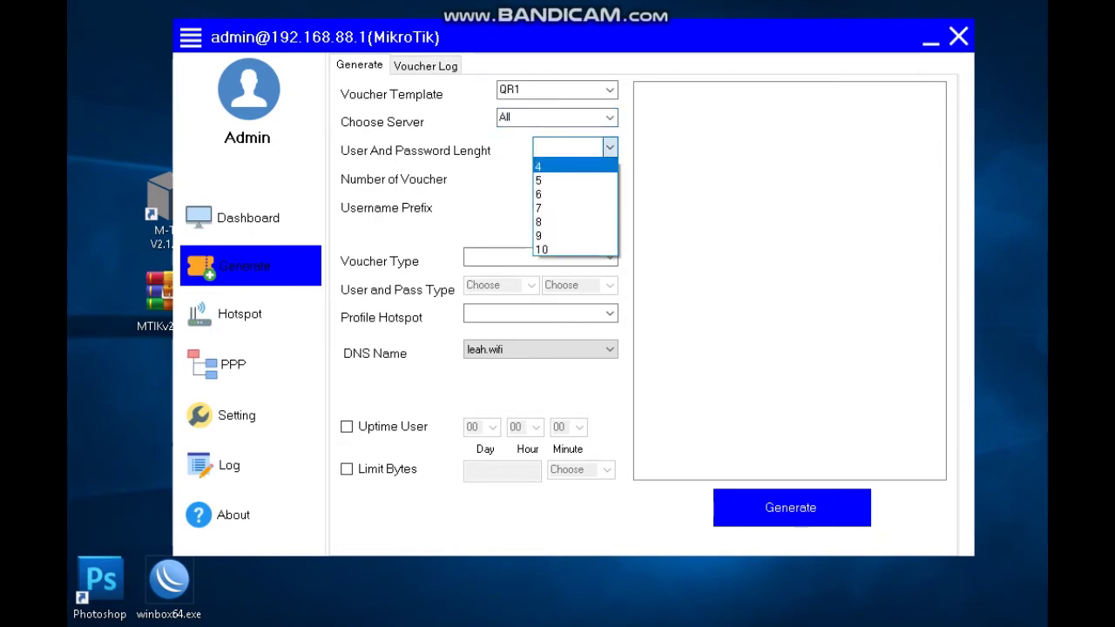
pyautogui.press('Return')
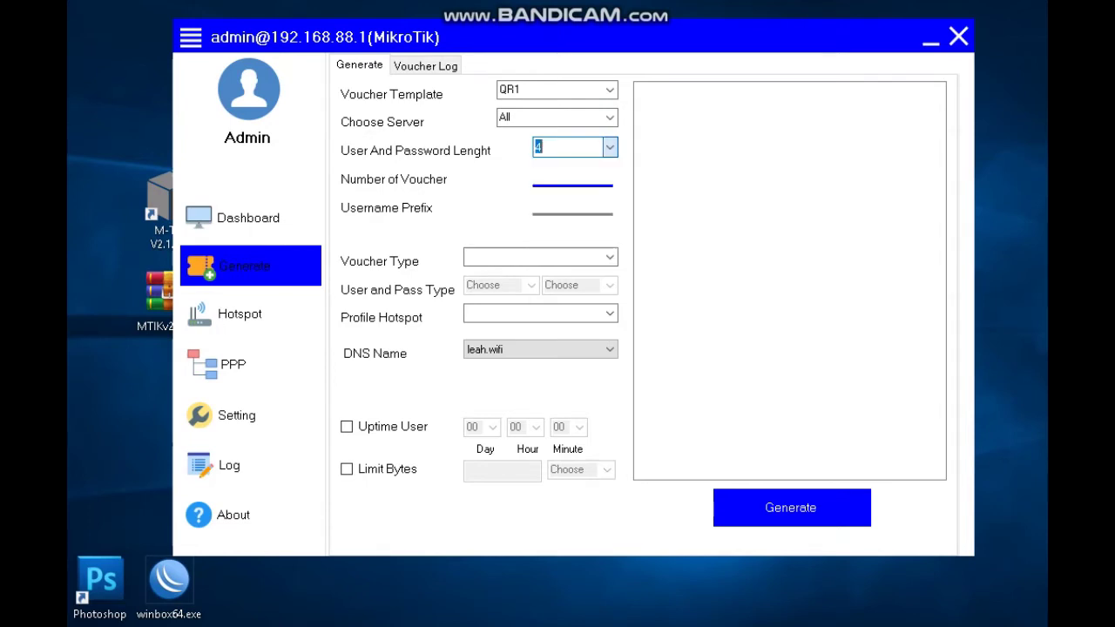
# Enter 2 as the number of vouchers and 5P as the username prefix.
pyautogui.click(572, 178)
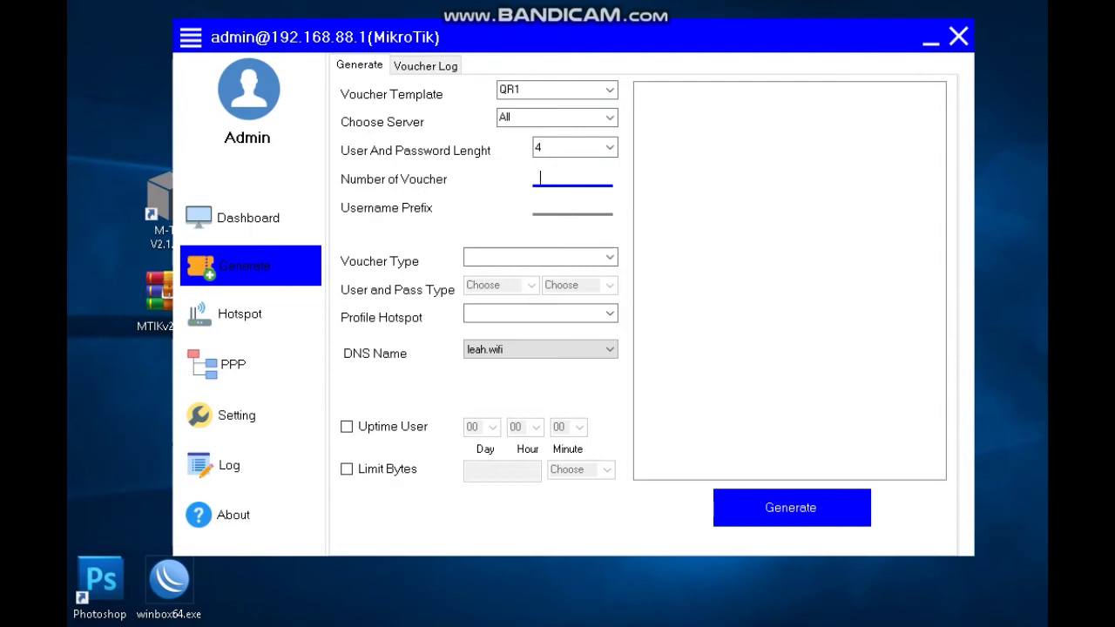
pyautogui.write('2')
pyautogui.click(566, 207)
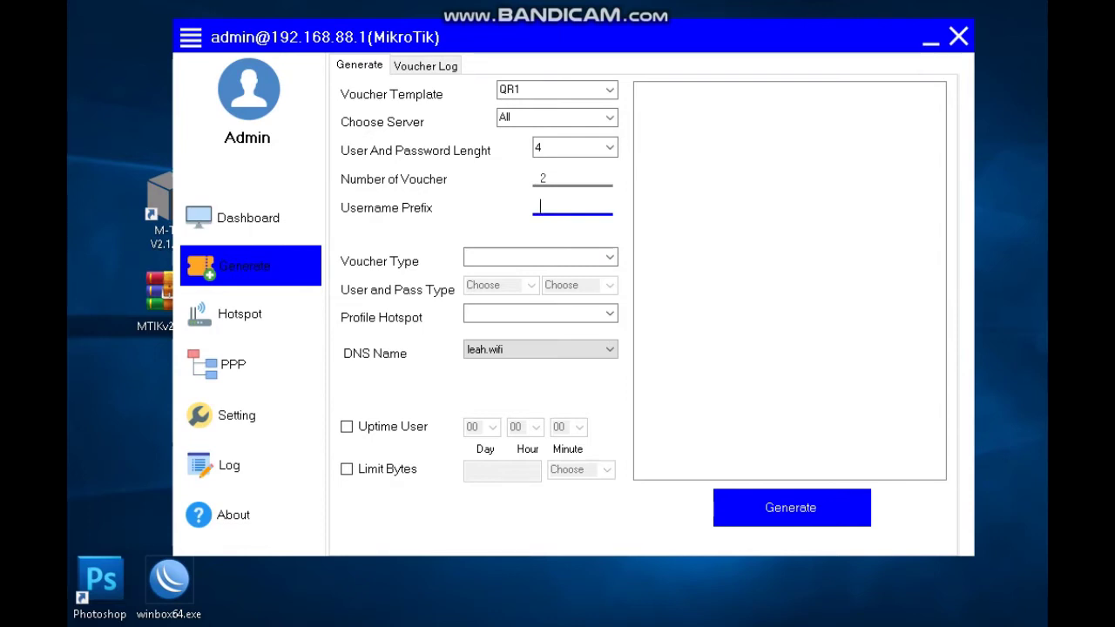
pyautogui.write('5P')
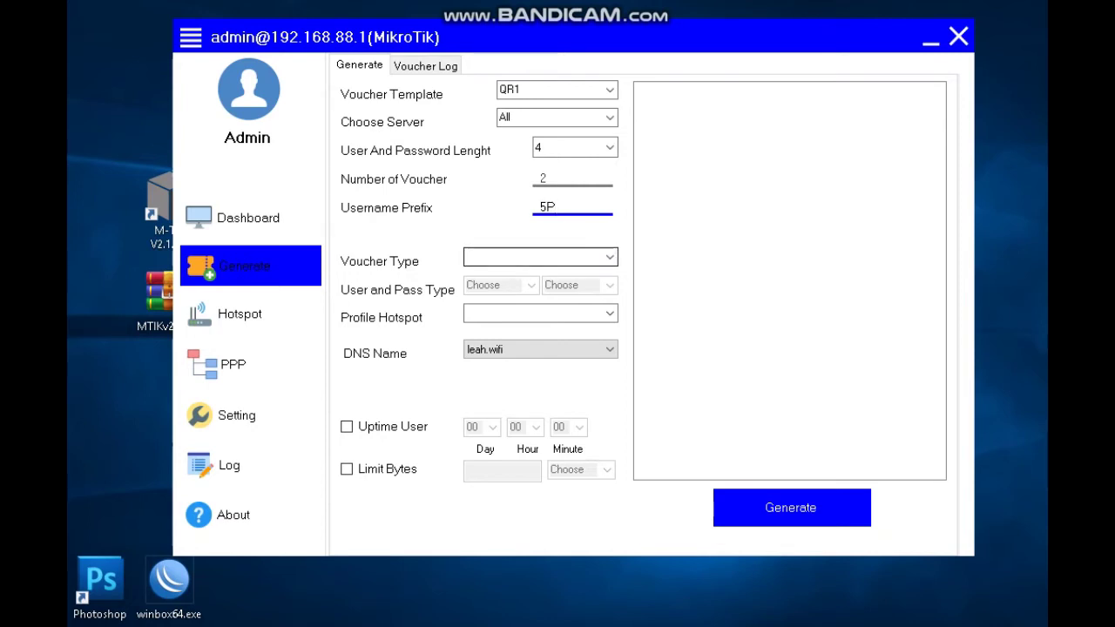
pyautogui.click(610, 257)
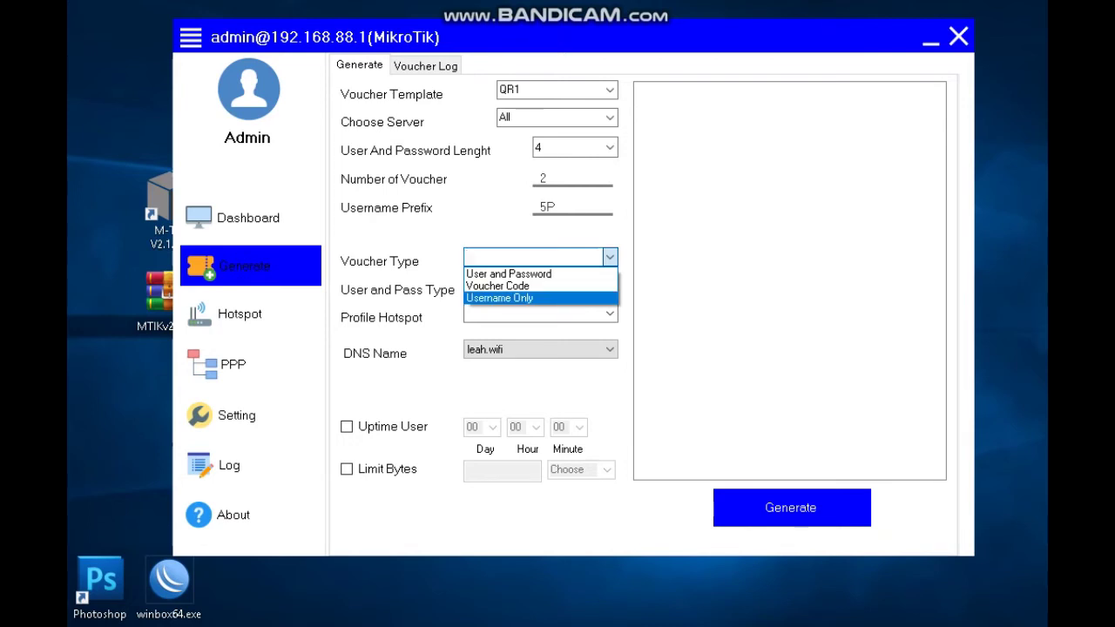
# Set voucher type to Username Only with ABC123 user and password characters.
pyautogui.press('Return')
pyautogui.hotkey('alt', 'Down')
pyautogui.press('Up')
pyautogui.press('Down')
pyautogui.press('Down')
pyautogui.press('Return')
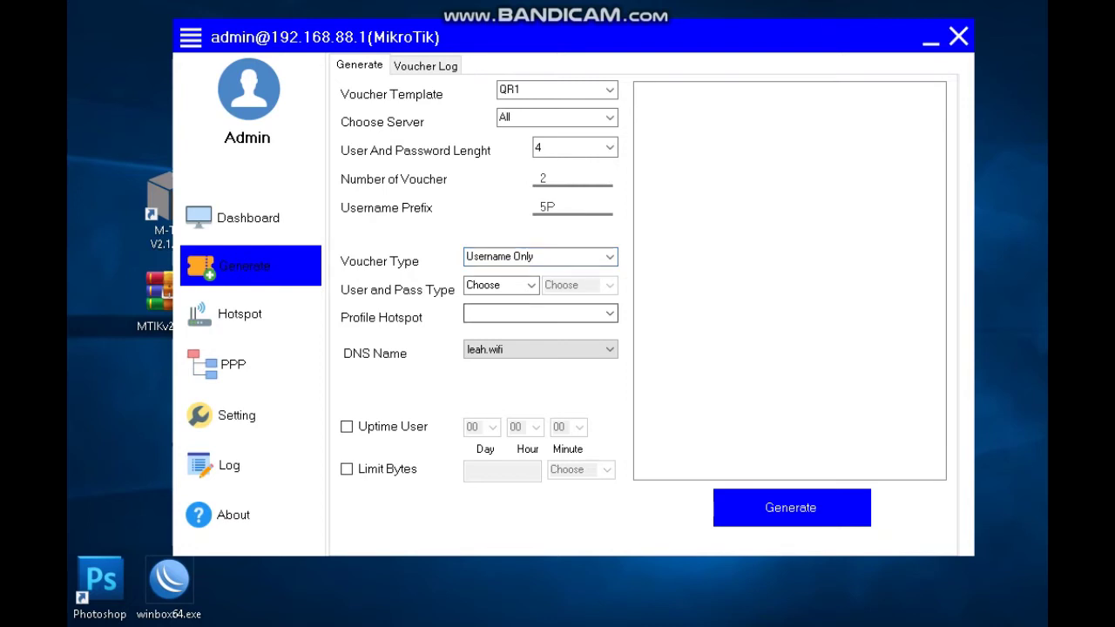
pyautogui.press('Tab')
pyautogui.hotkey('alt', 'Down')
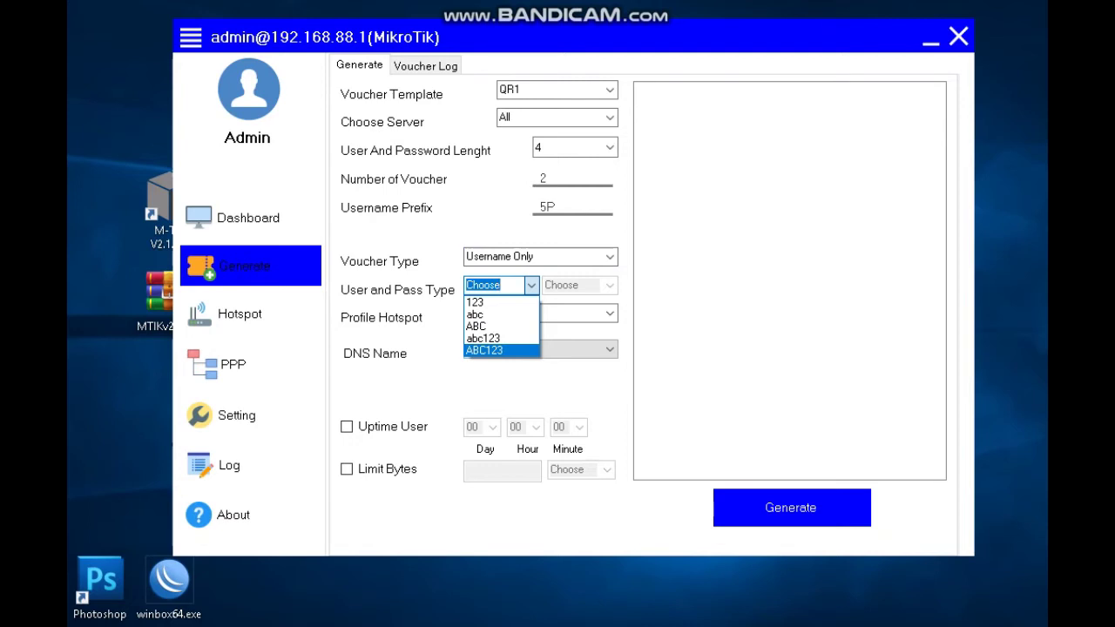
pyautogui.press('Up')
pyautogui.press('Up')
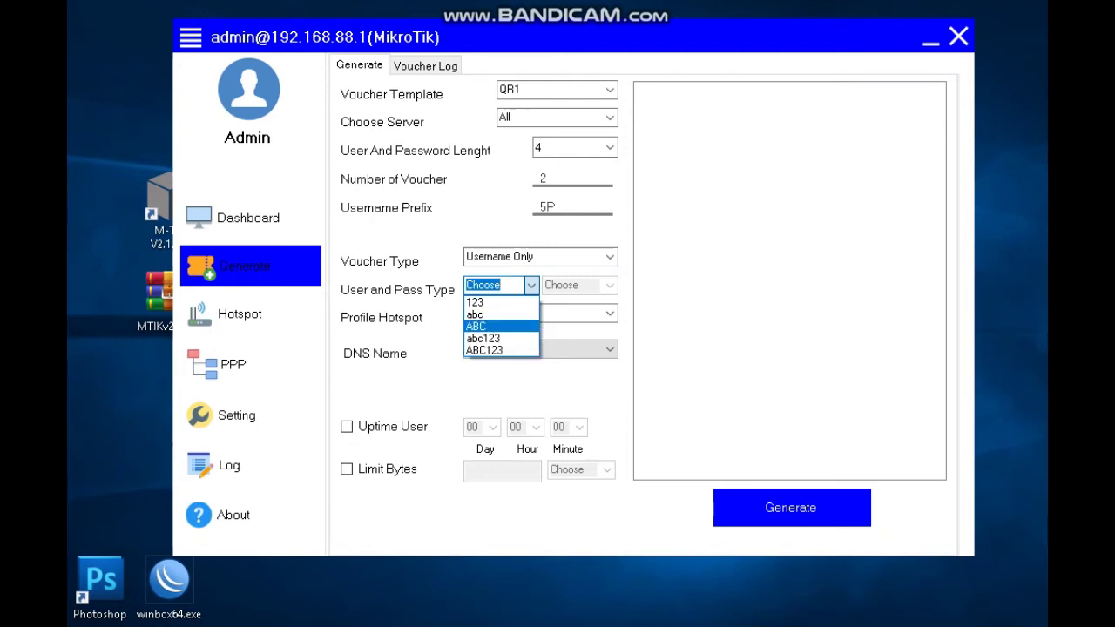
pyautogui.press('Down')
pyautogui.press('Down')
pyautogui.press('Up')
pyautogui.press('Up')
pyautogui.press('Down')
pyautogui.press('Down')
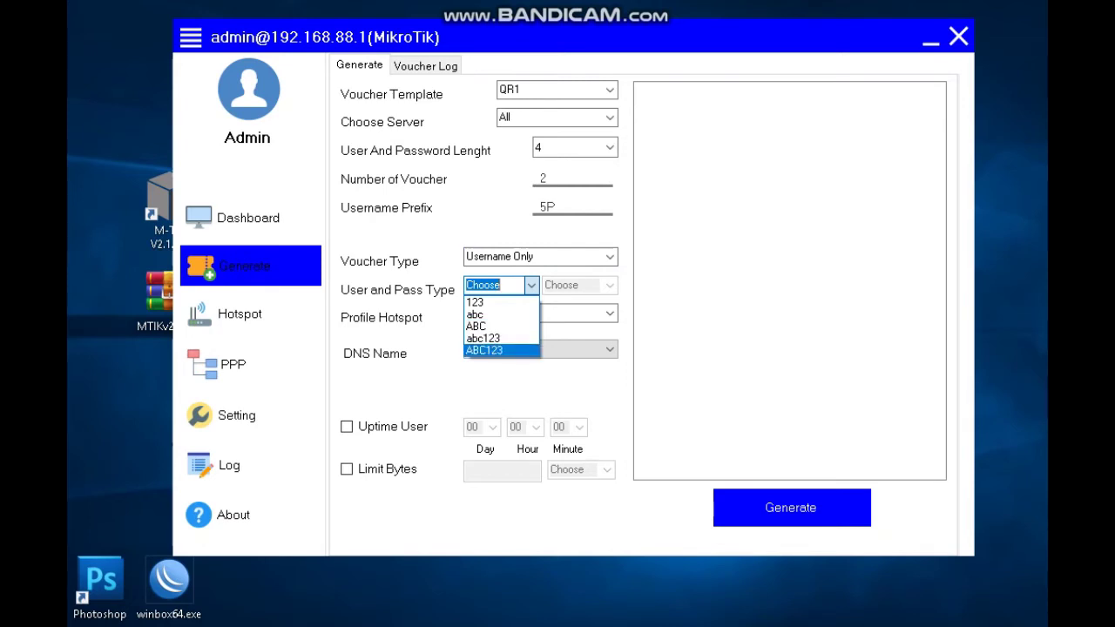
pyautogui.press('Return')
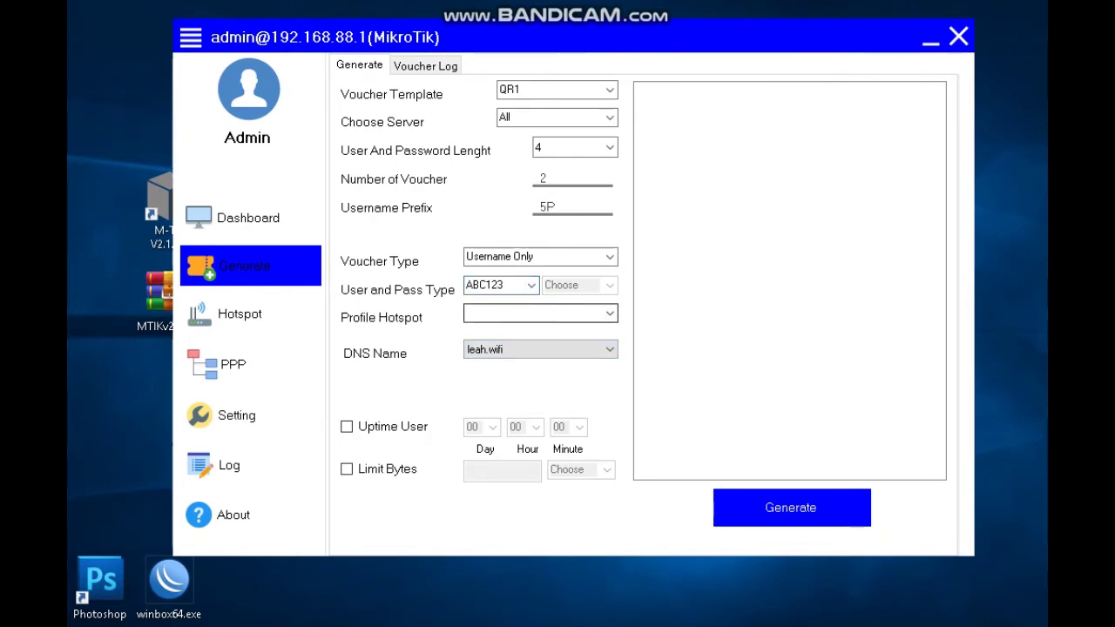
# Select the 5-PESO hotspot profile.
pyautogui.hotkey('alt', 'Down')
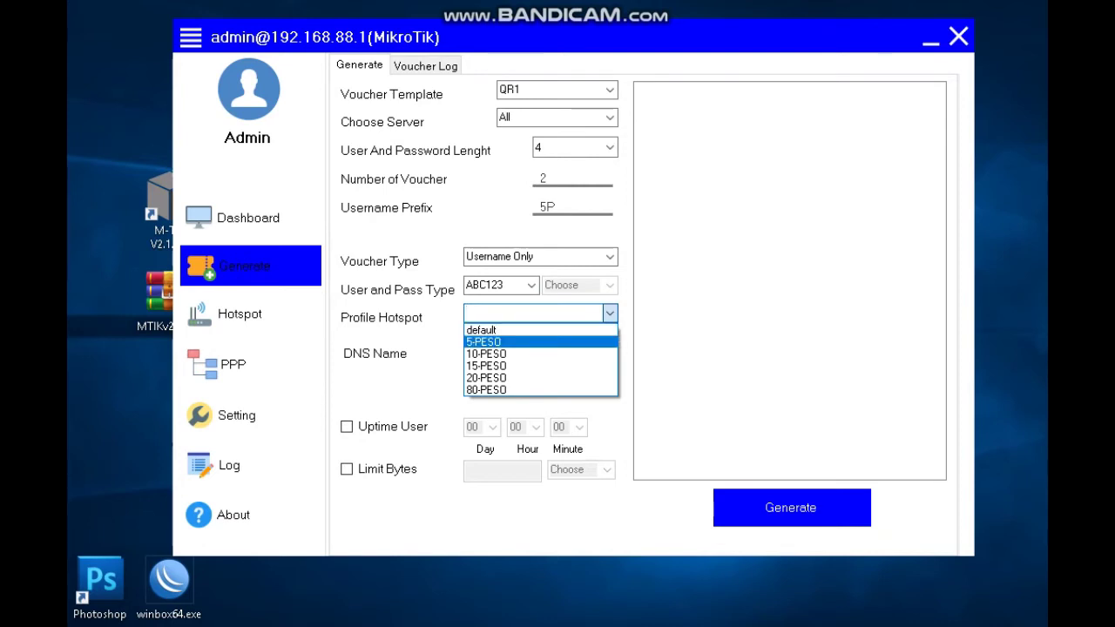
pyautogui.press('Return')
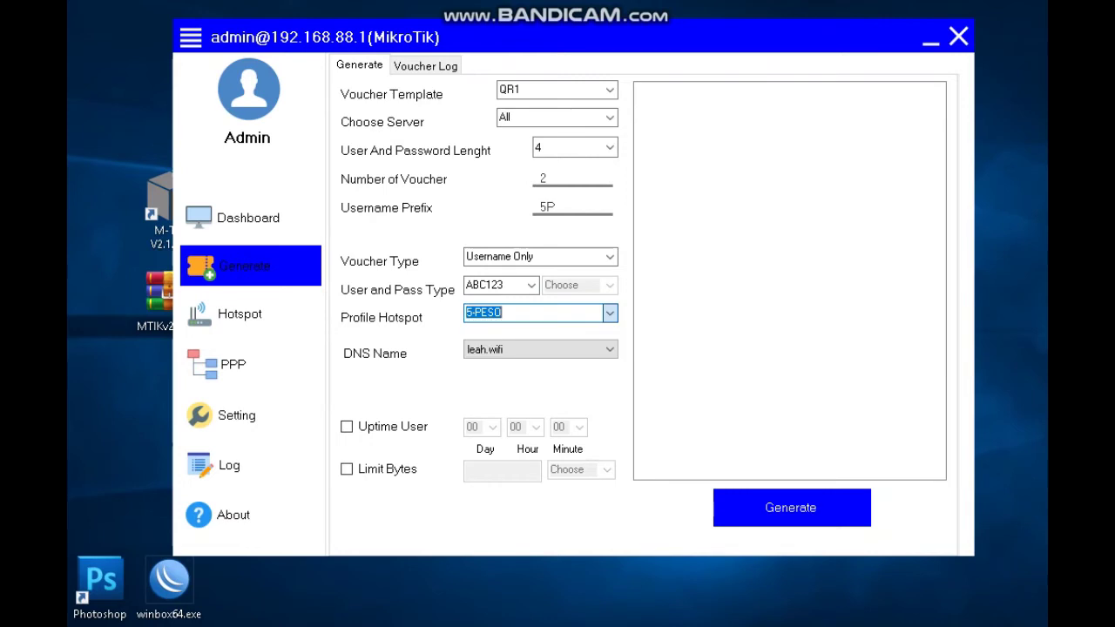
pyautogui.hotkey('alt', 'Down')
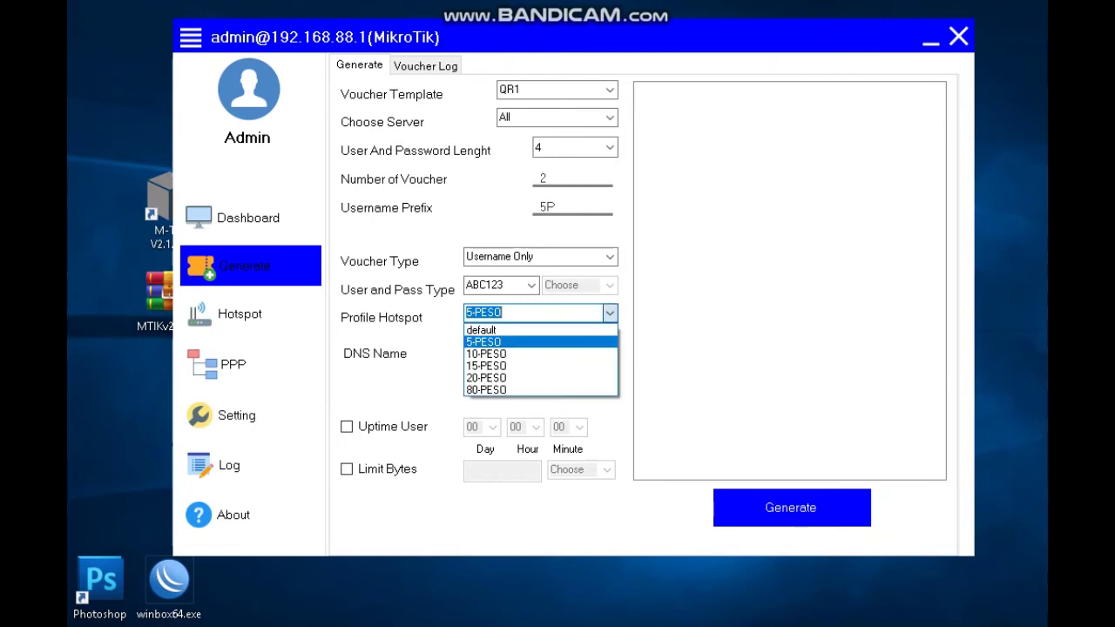
pyautogui.press('Return')
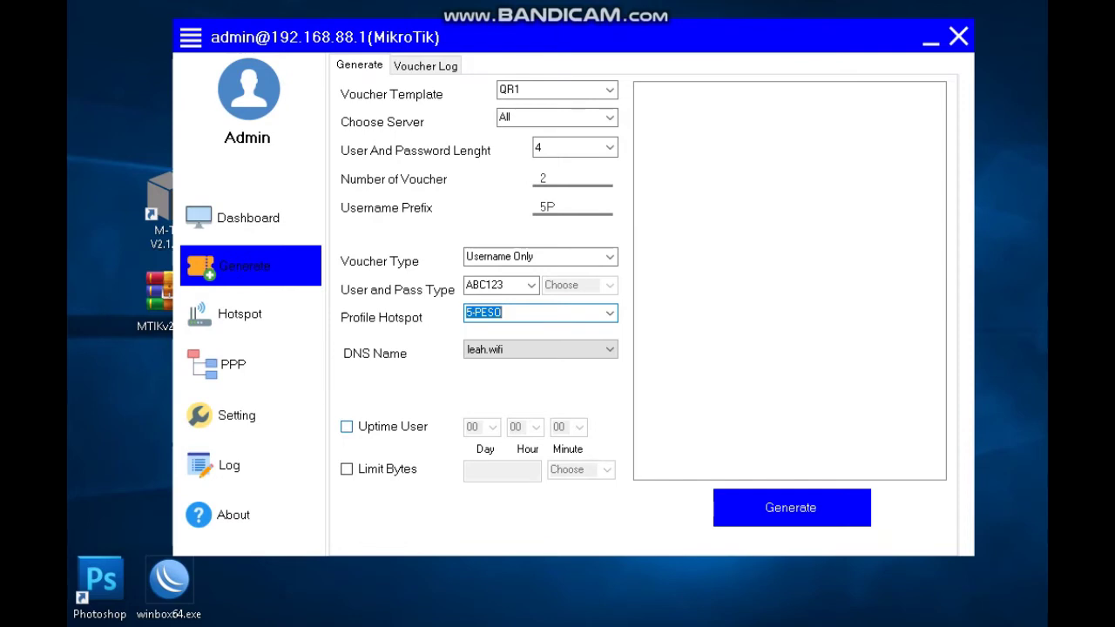
# Enable a 1-hour uptime limit and generate the two vouchers.
pyautogui.click(347, 426)
pyautogui.click(346, 426)
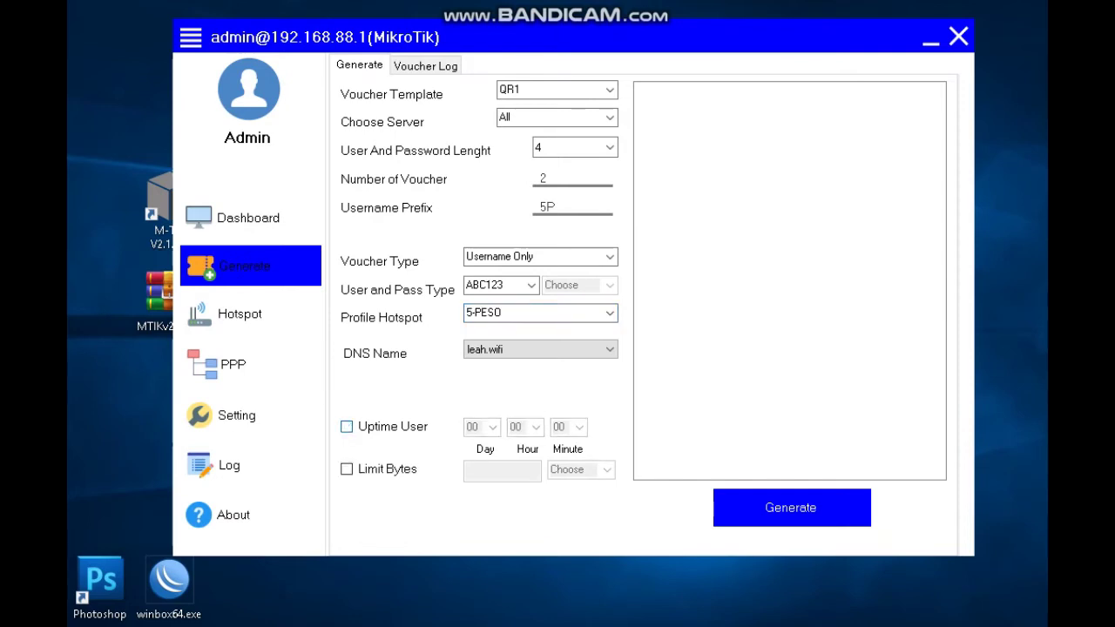
pyautogui.click(346, 426)
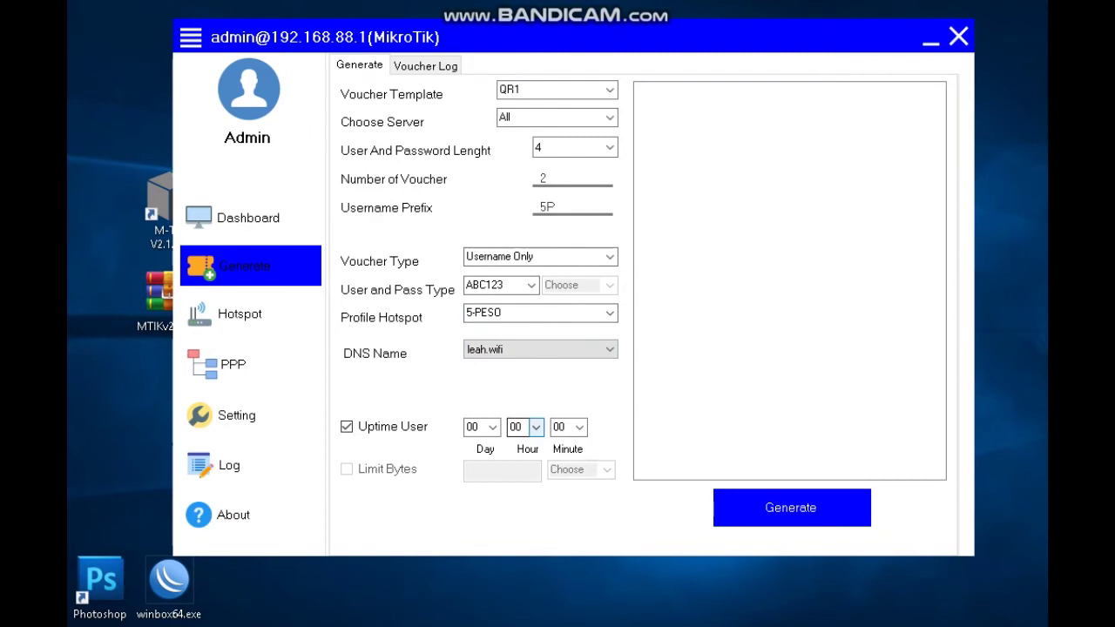
pyautogui.click(535, 427)
pyautogui.click(526, 146)
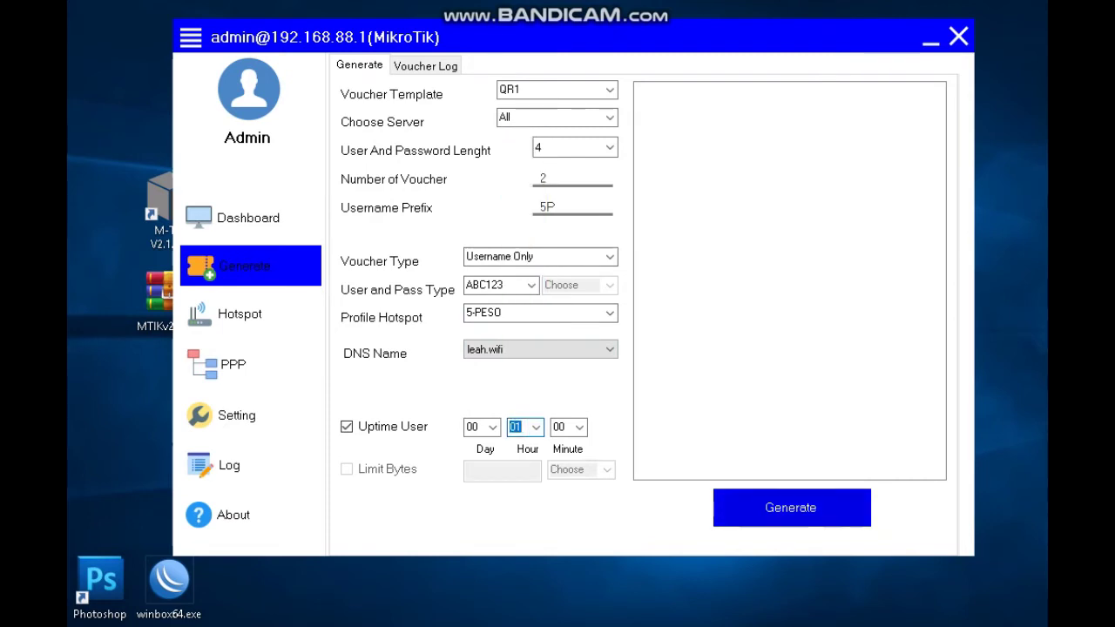
pyautogui.click(790, 507)
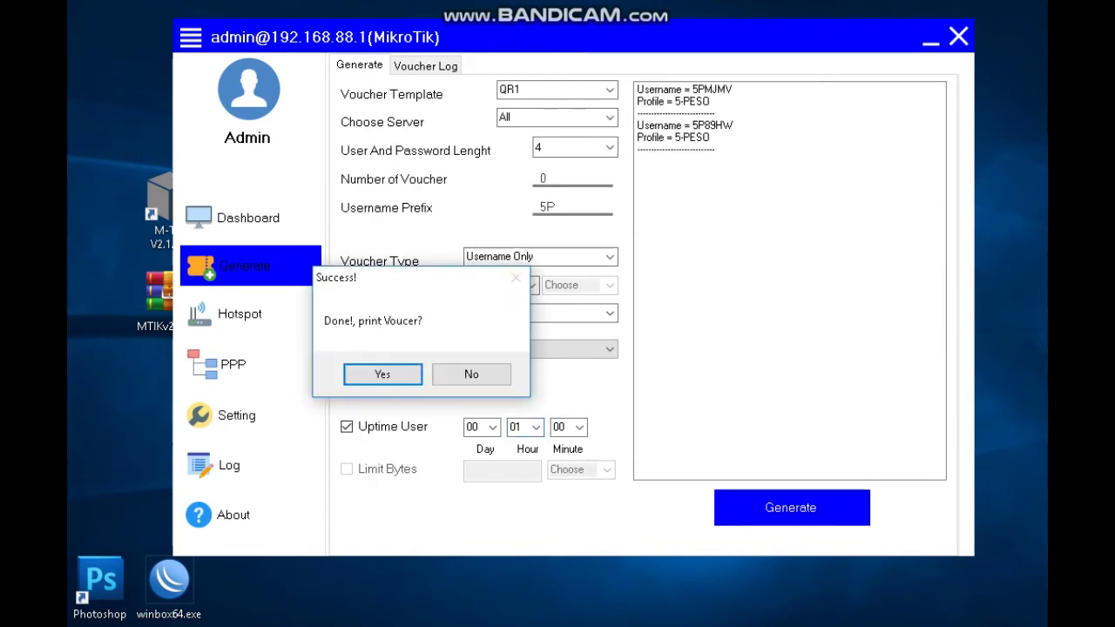
# Move the print prompt aside and accept printing to open voucher.html in Chrome.
pyautogui.moveTo(417, 280); pyautogui.dragTo(515, 205)
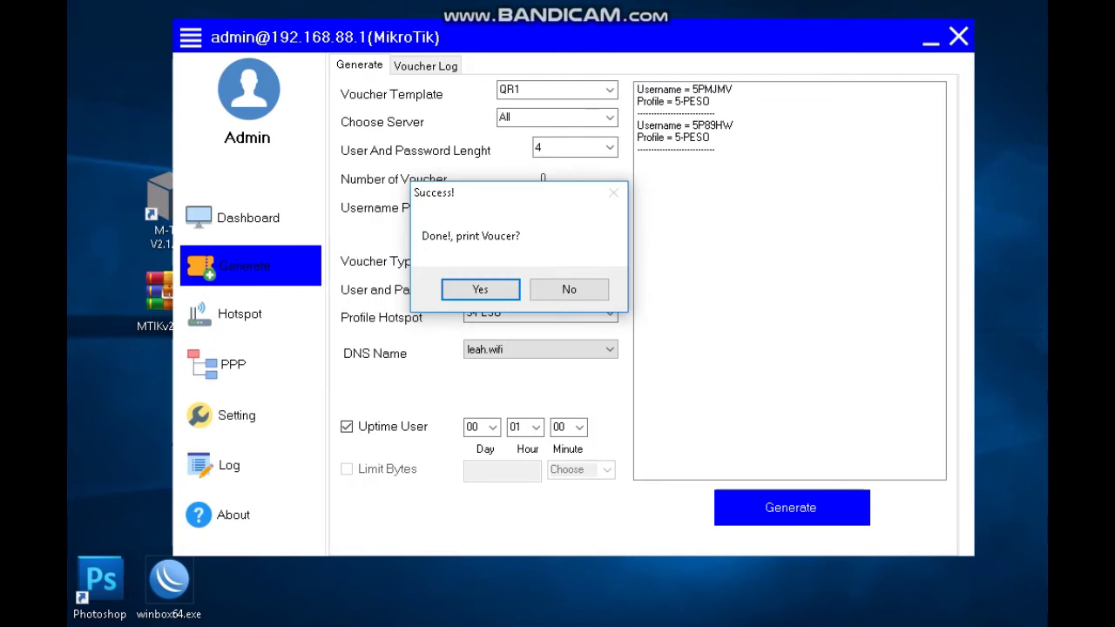
pyautogui.moveTo(463, 200); pyautogui.dragTo(414, 196)
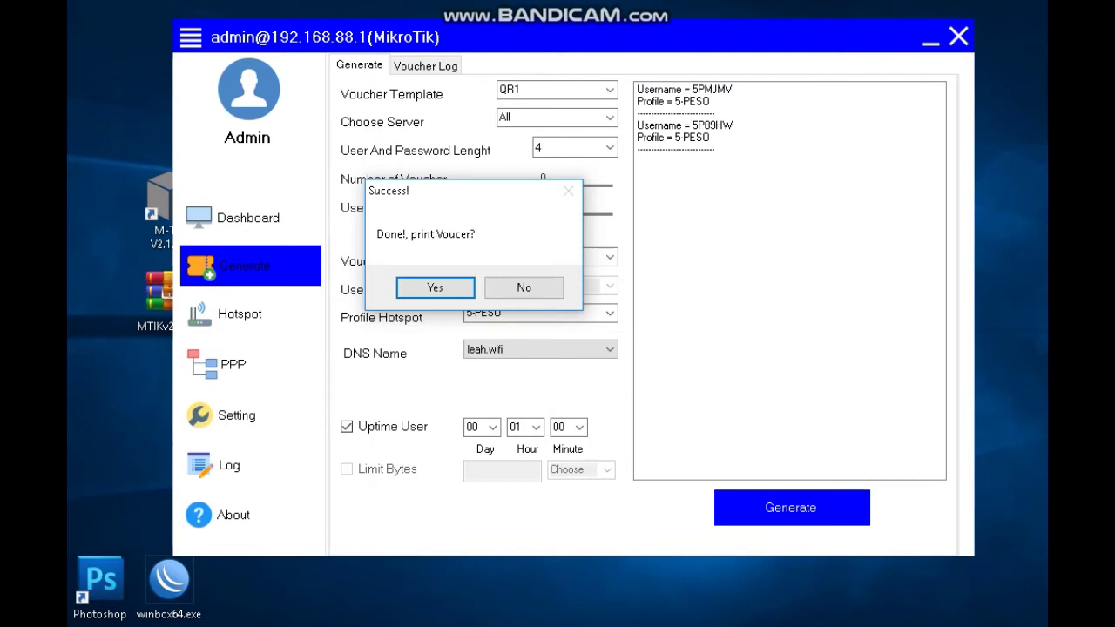
pyautogui.moveTo(481, 192); pyautogui.dragTo(584, 179)
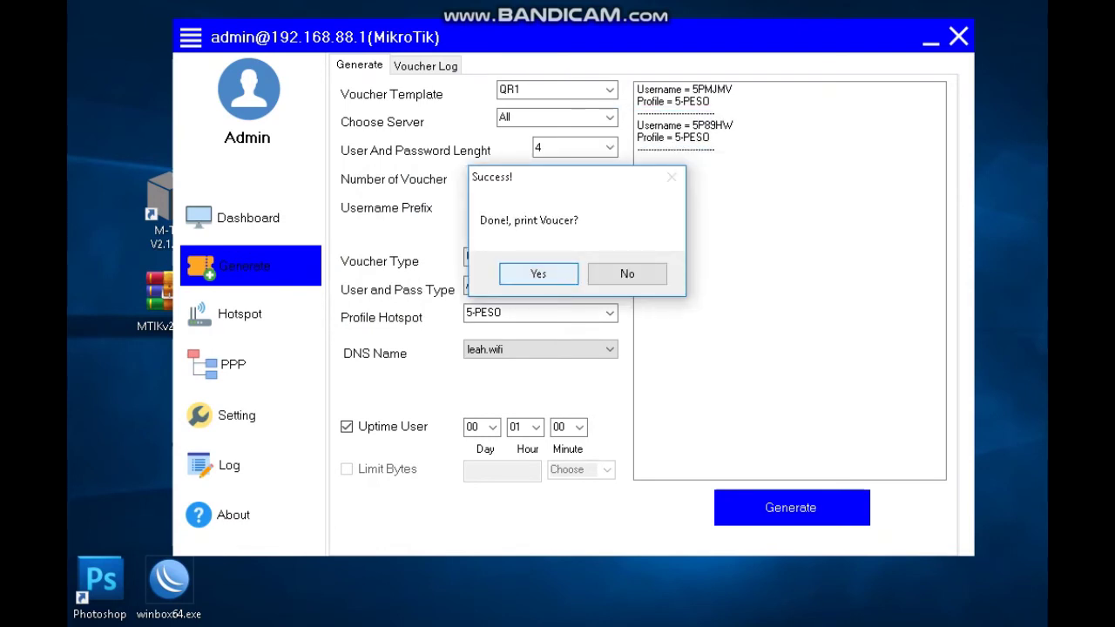
pyautogui.press('Return')
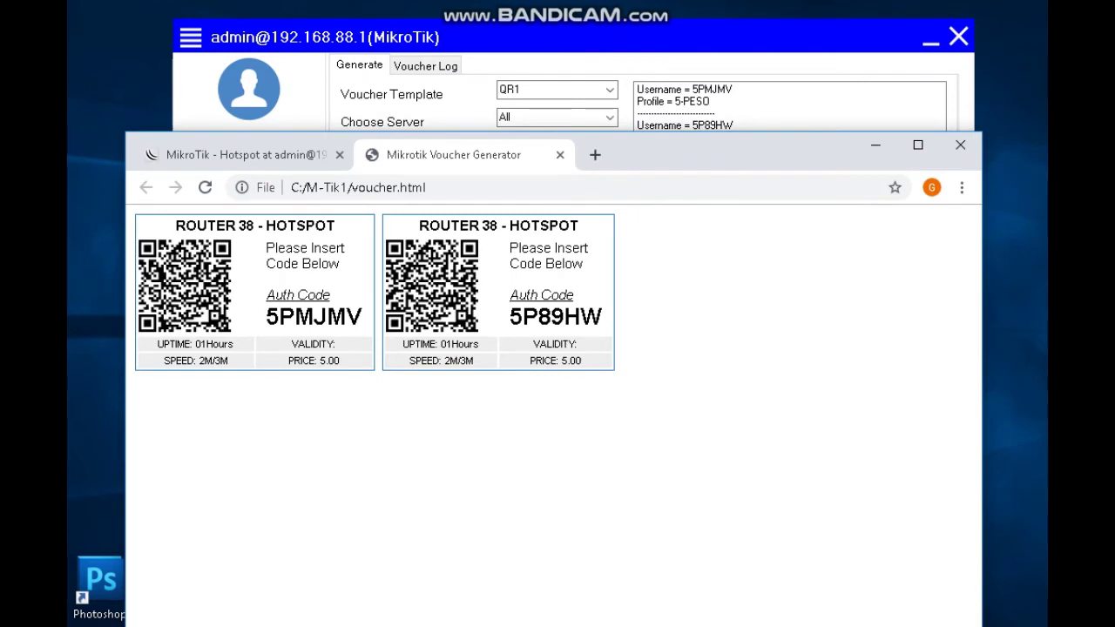
pyautogui.doubleClick(314, 316)
pyautogui.click(314, 316)
pyautogui.doubleClick(313, 317)
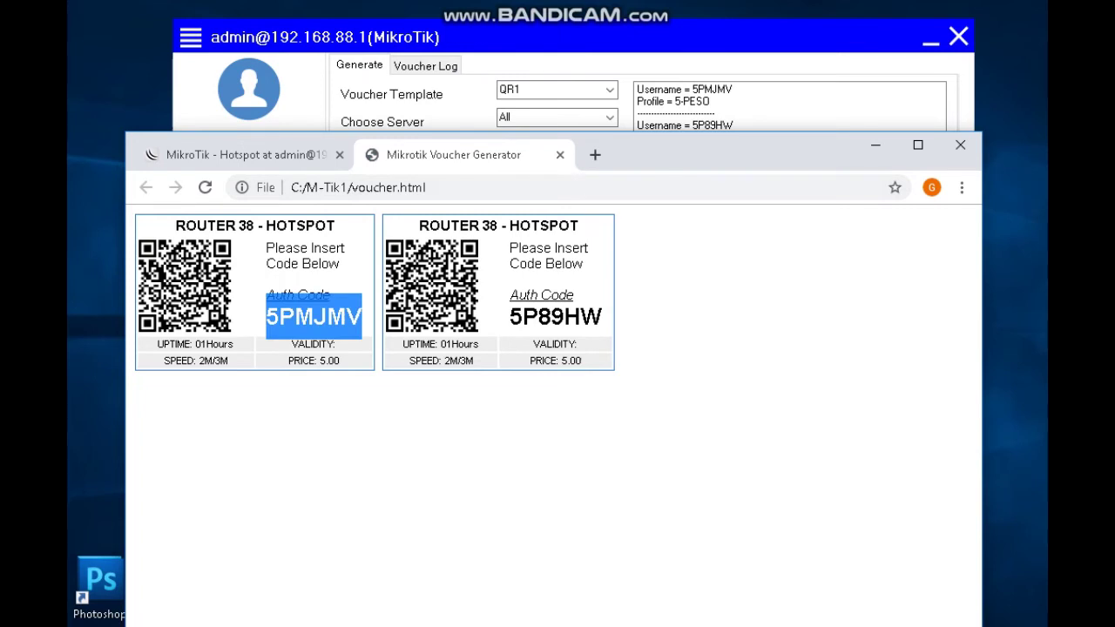
pyautogui.doubleClick(555, 316)
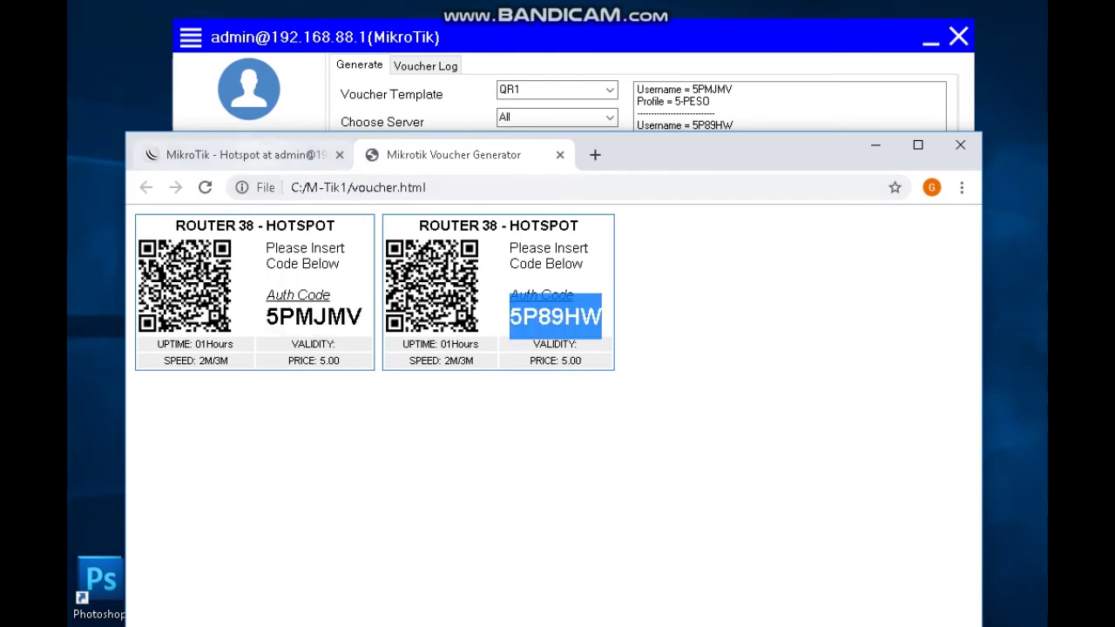
pyautogui.click(244, 154)
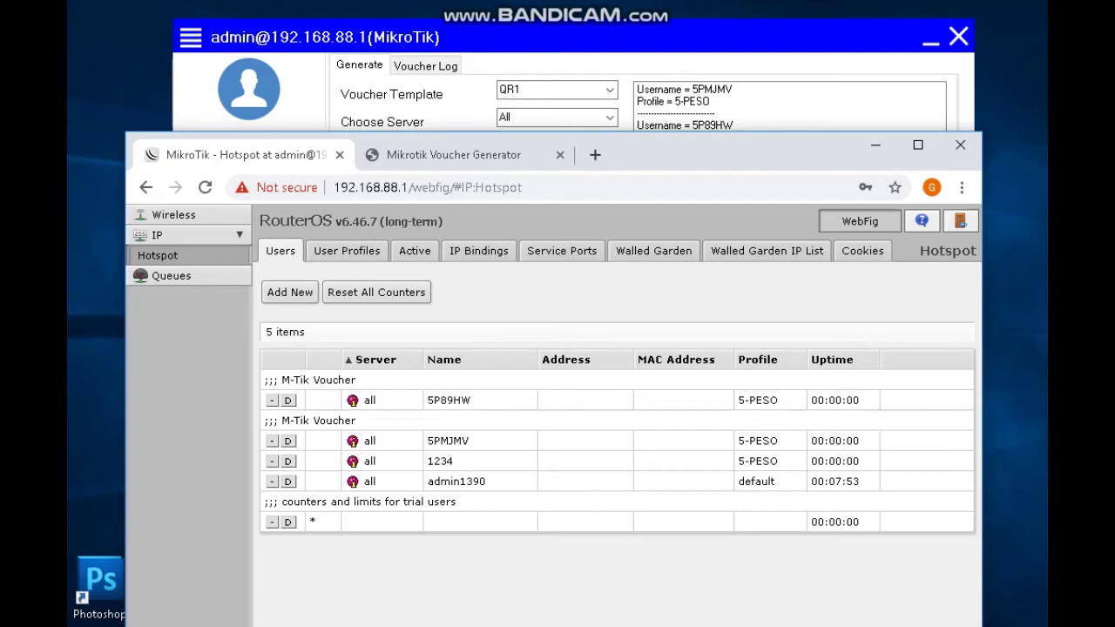
pyautogui.hotkey('ctrl', 'Tab')
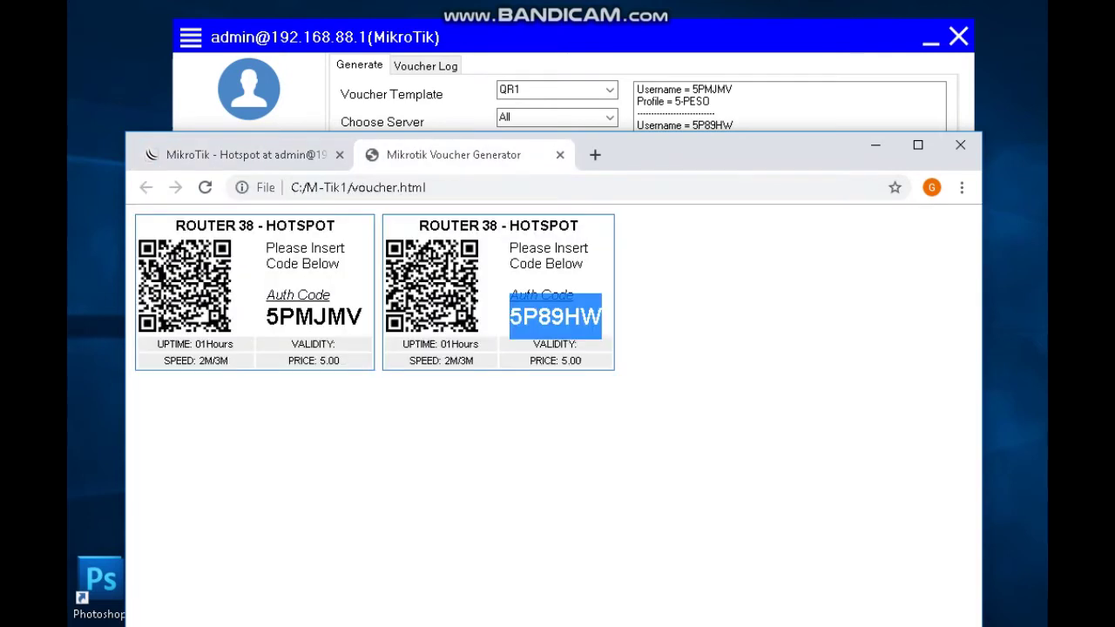
pyautogui.doubleClick(313, 317)
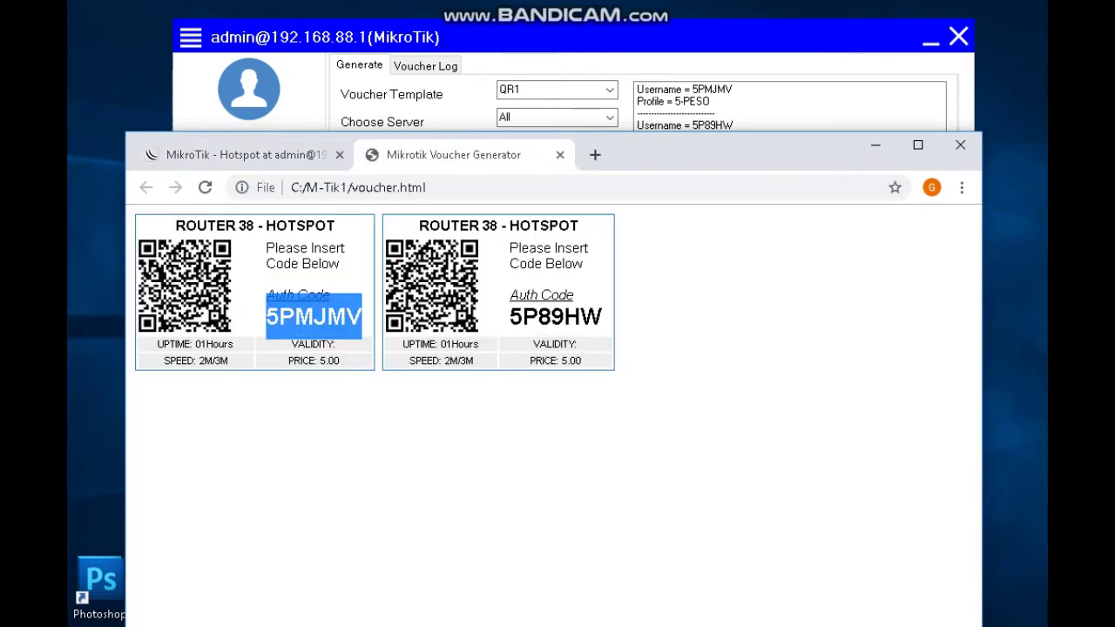
pyautogui.hotkey('ctrl', 'Tab')
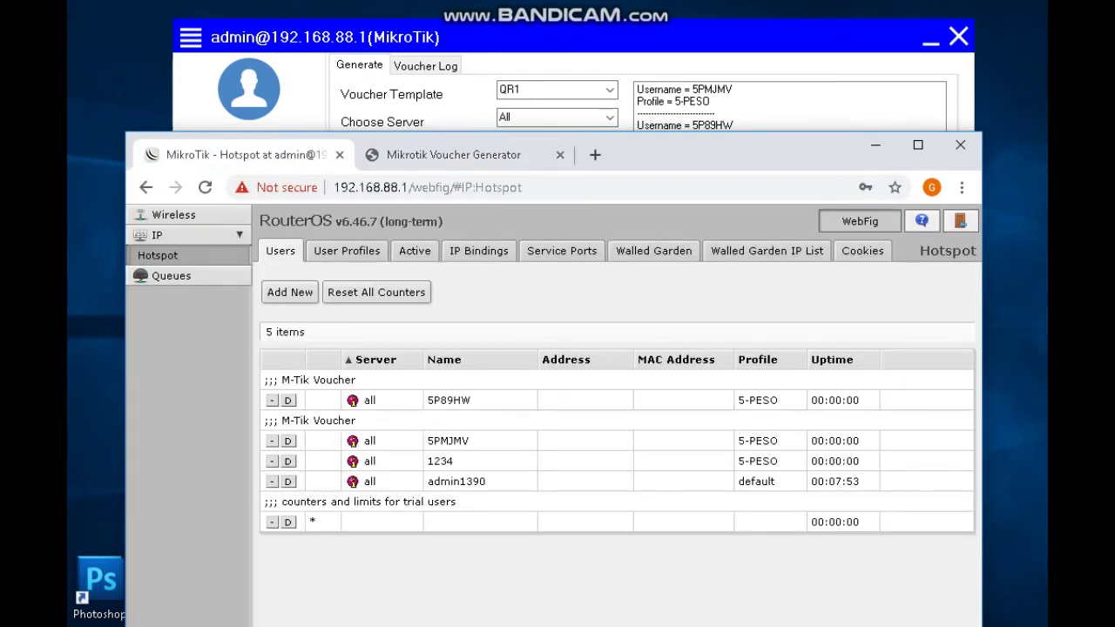
# Check that user 5PMJMV has the 5-PESO profile and a 01:00:00 uptime limit.
pyautogui.click(448, 441)
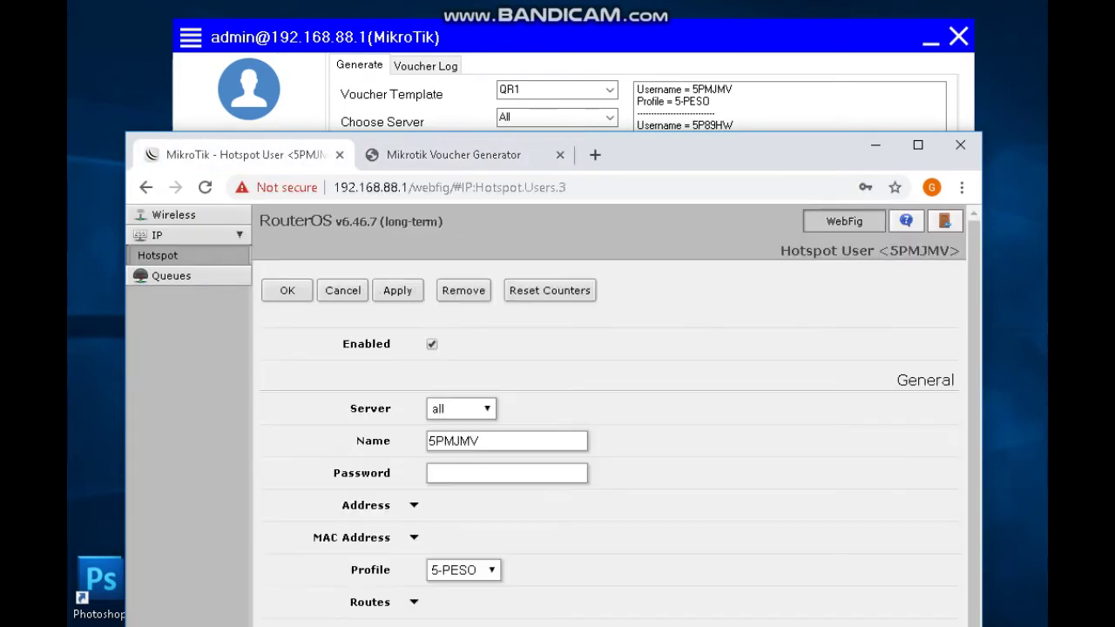
pyautogui.scroll(-2, 610, 418)
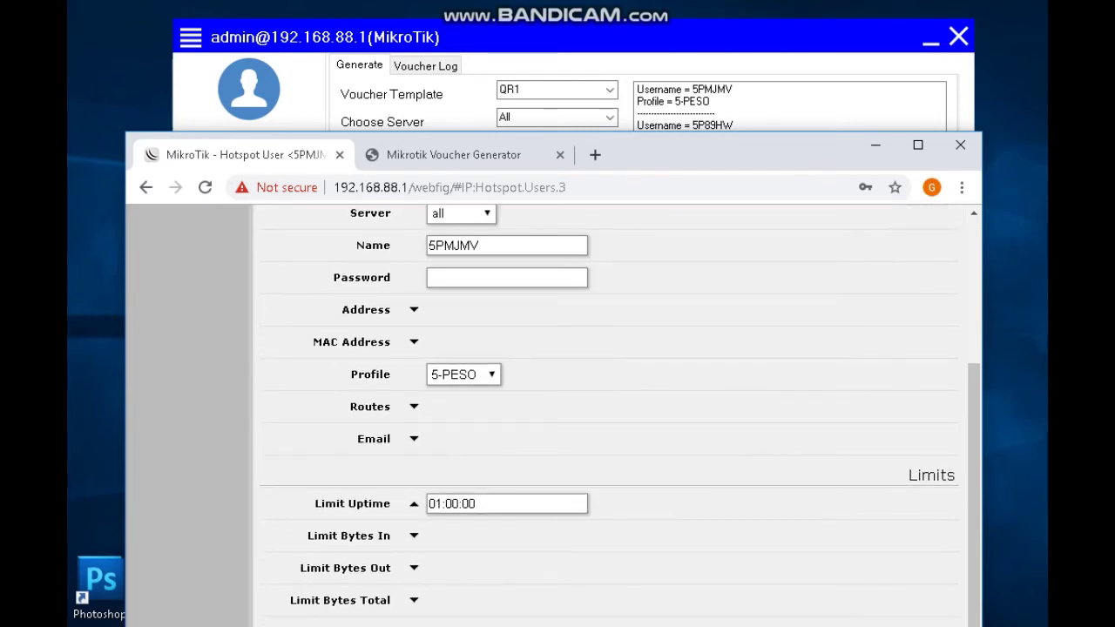
pyautogui.doubleClick(436, 504)
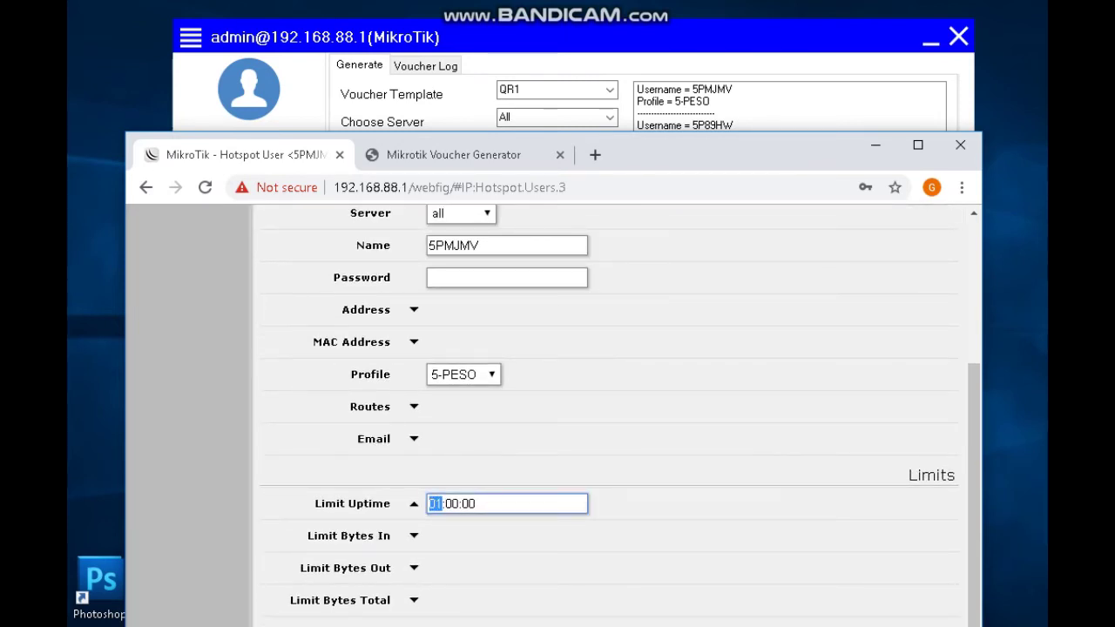
pyautogui.scroll(2, 609, 418)
pyautogui.press('Return')
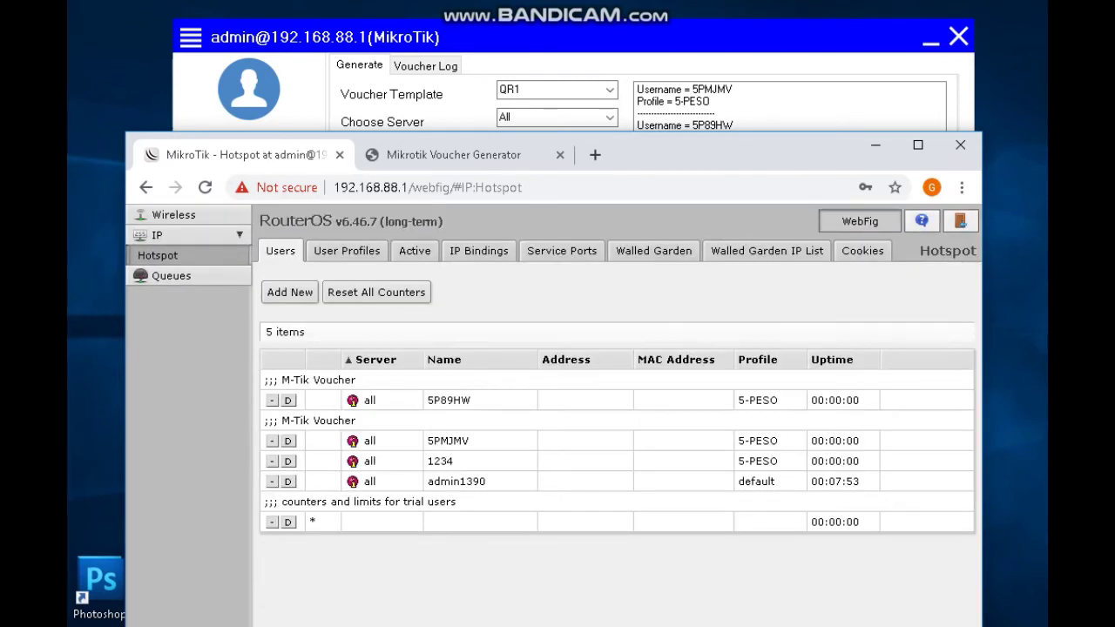
pyautogui.hotkey('ctrl', 'Tab')
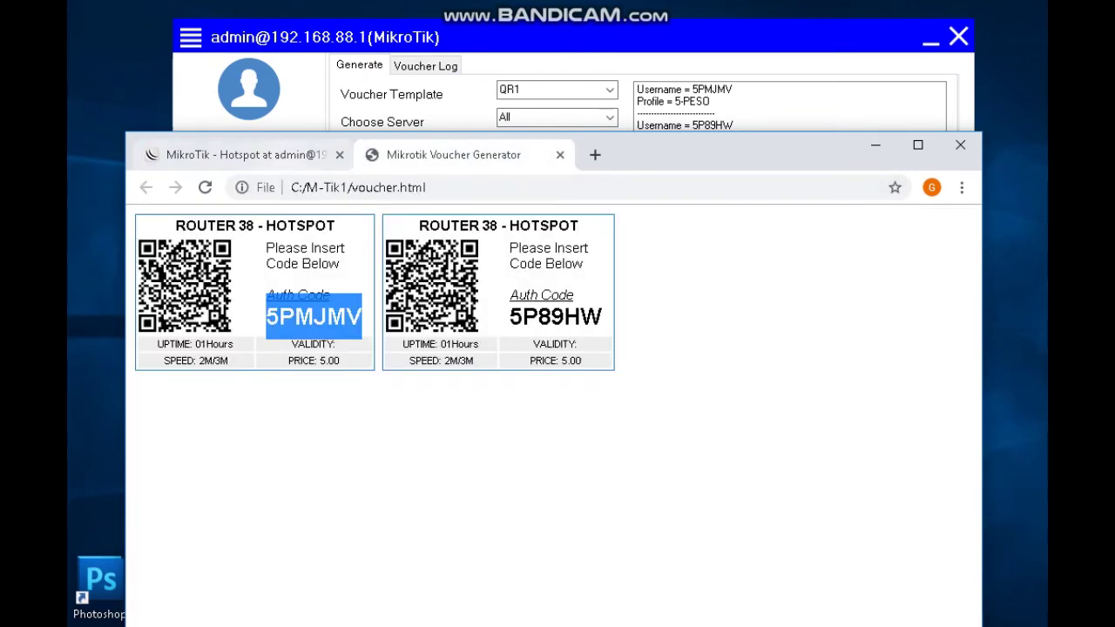
pyautogui.hotkey('ctrl', 'Tab')
pyautogui.hotkey('alt', 'Left')
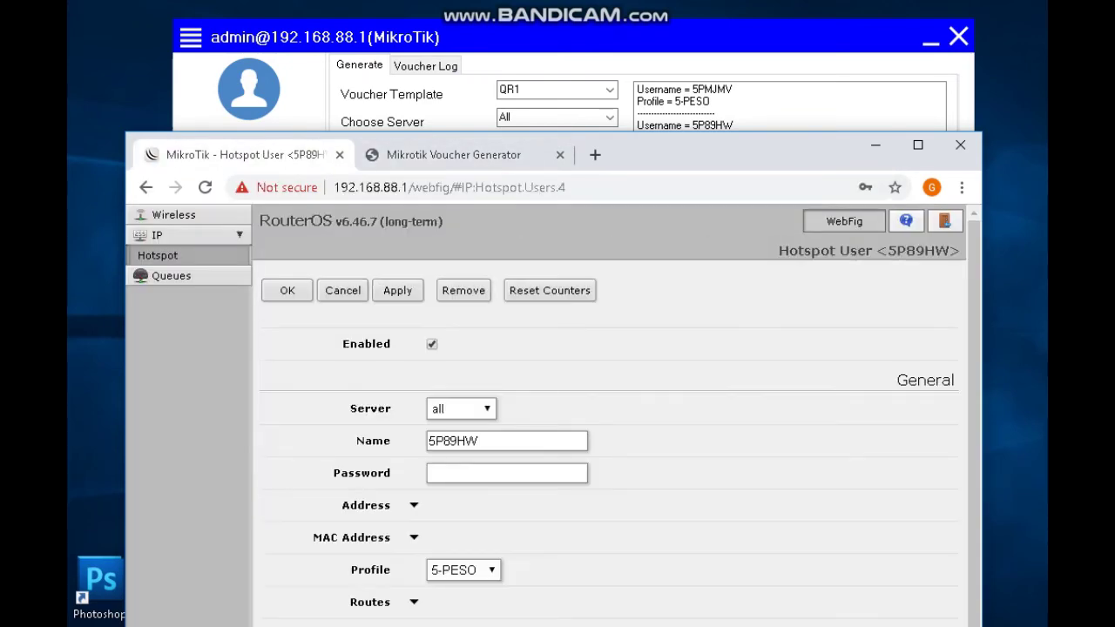
pyautogui.scroll(-2, 610, 418)
pyautogui.tripleClick(470, 515)
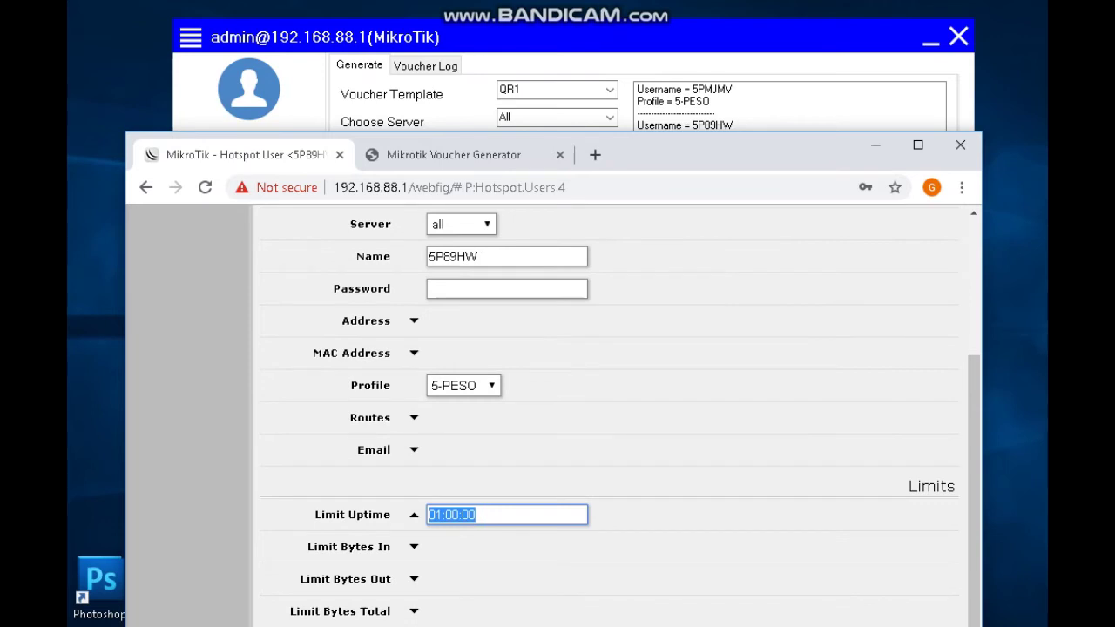
pyautogui.scroll(2, 610, 418)
pyautogui.press('Return')
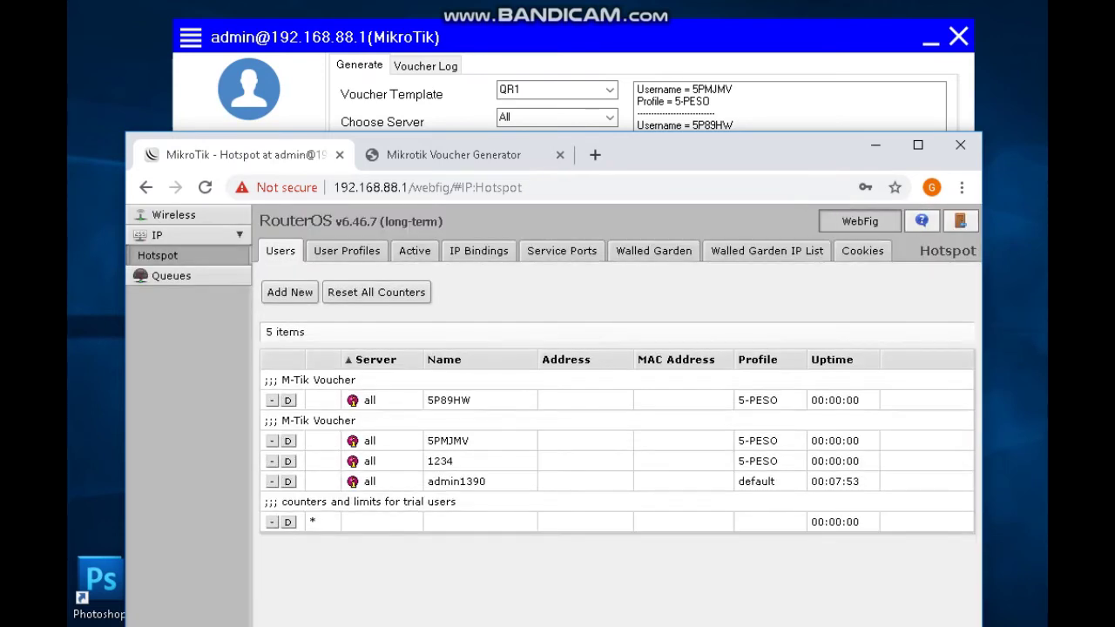
pyautogui.hotkey('ctrl', 'Tab')
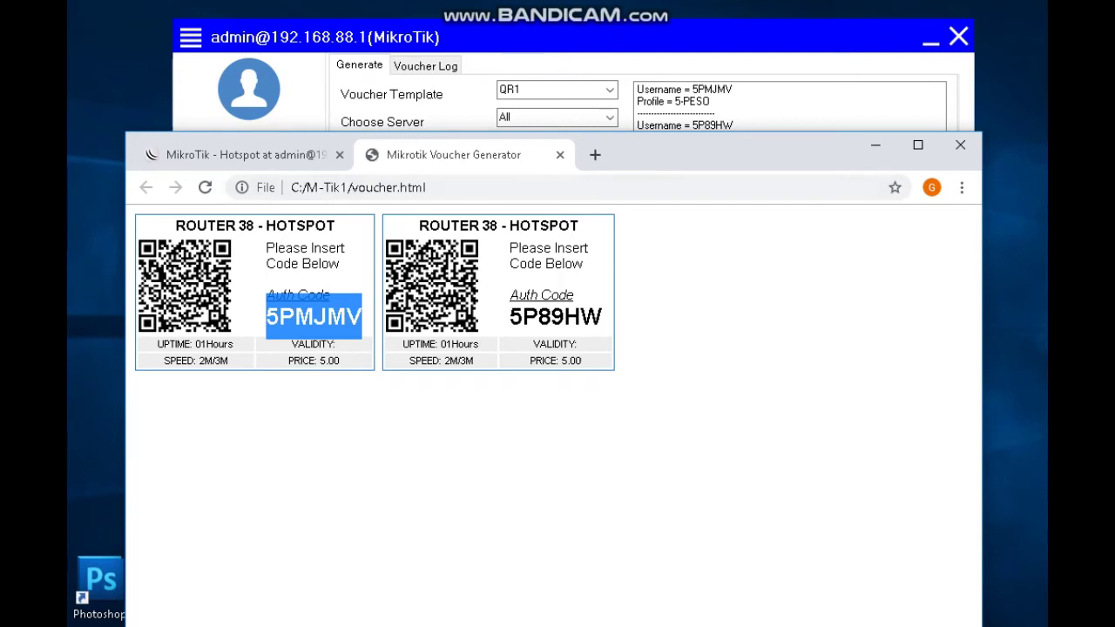
pyautogui.hotkey('alt', 'Tab')
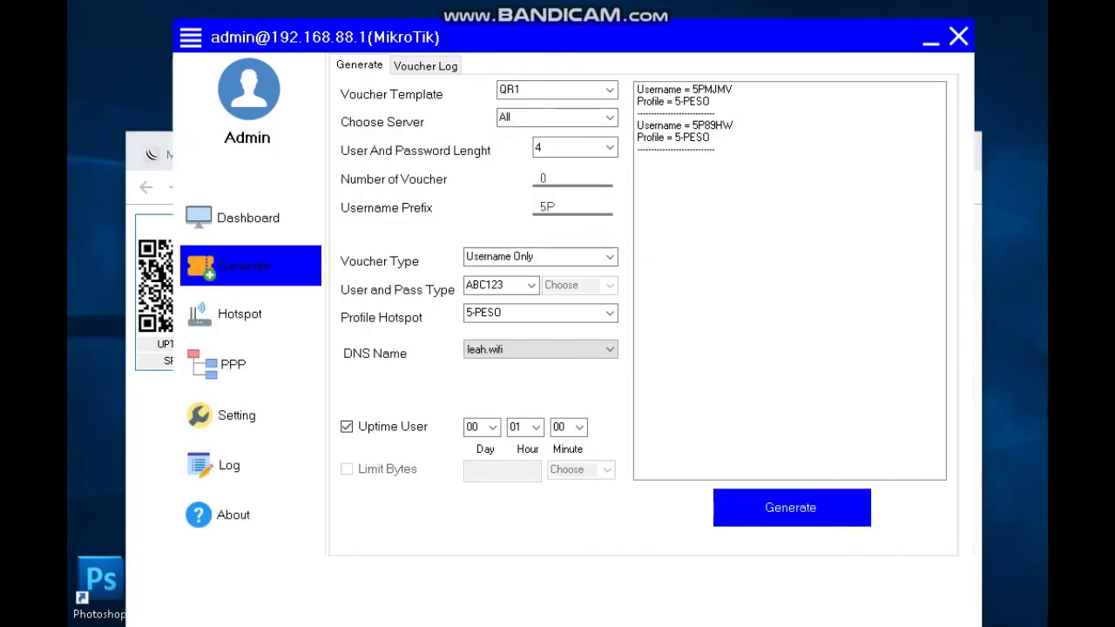
pyautogui.hotkey('alt', 'Tab')
pyautogui.doubleClick(315, 318)
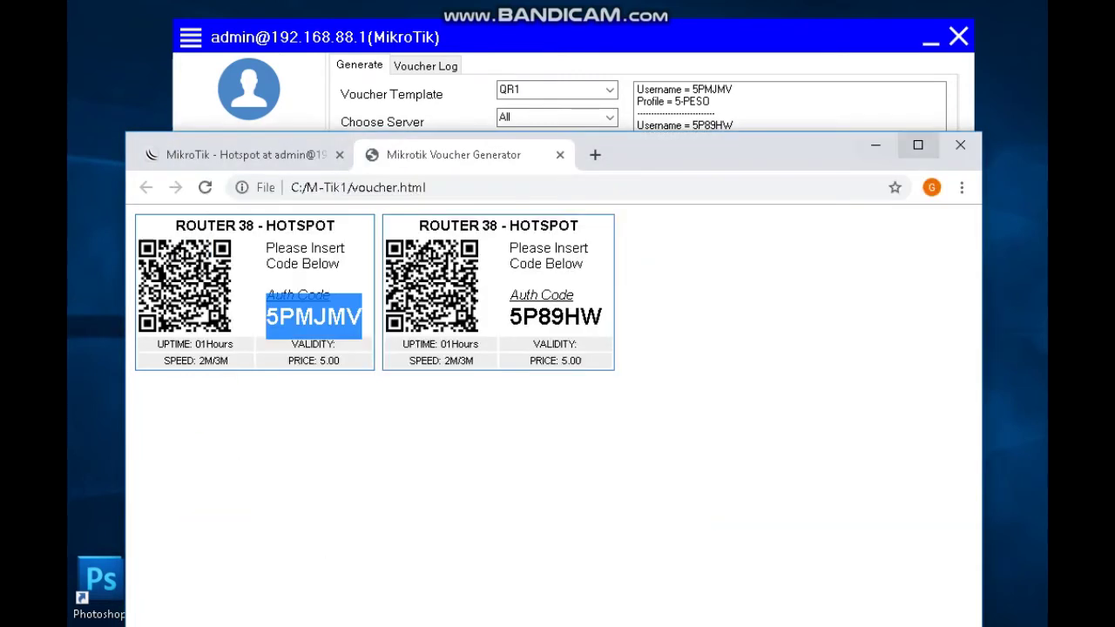
pyautogui.click(865, 145)
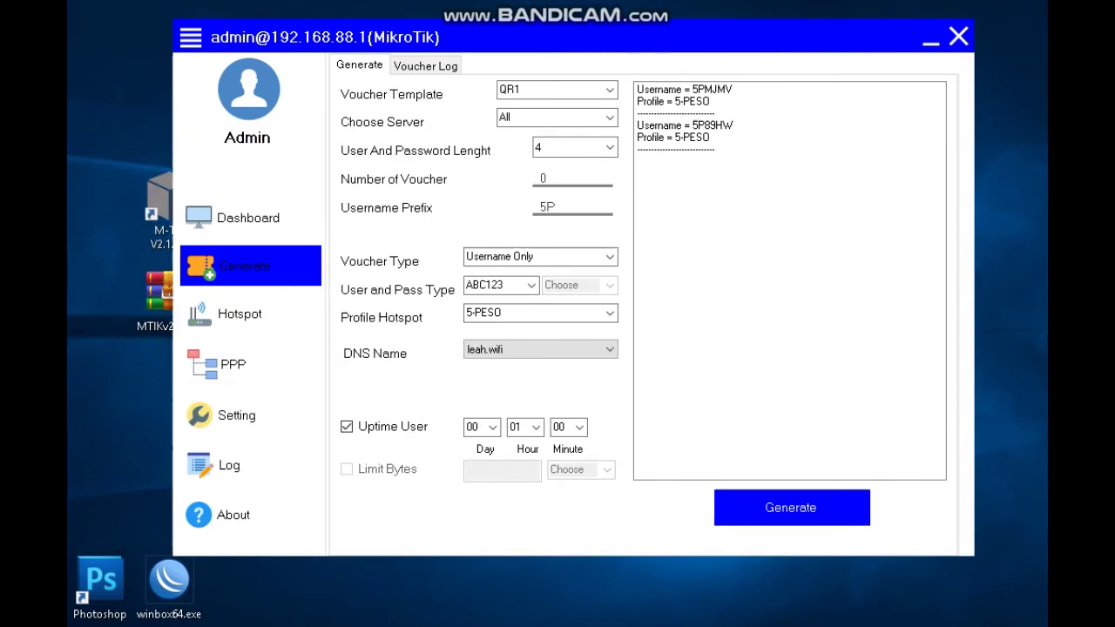
pyautogui.doubleClick(546, 207)
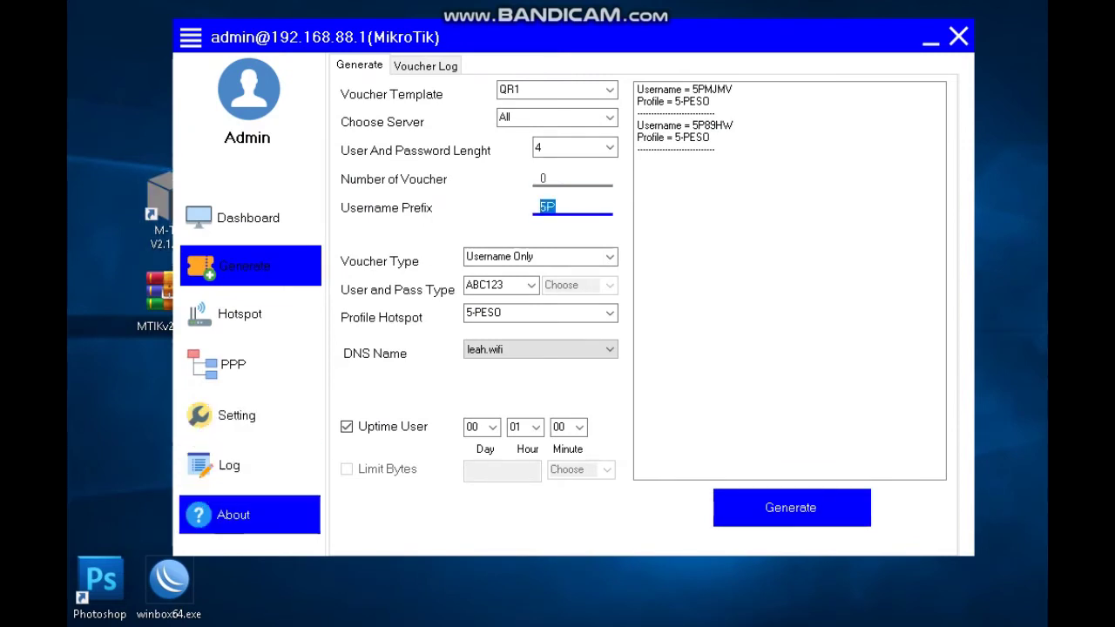
pyautogui.hotkey('alt', 'Tab')
pyautogui.moveTo(686, 166); pyautogui.dragTo(736, 233)
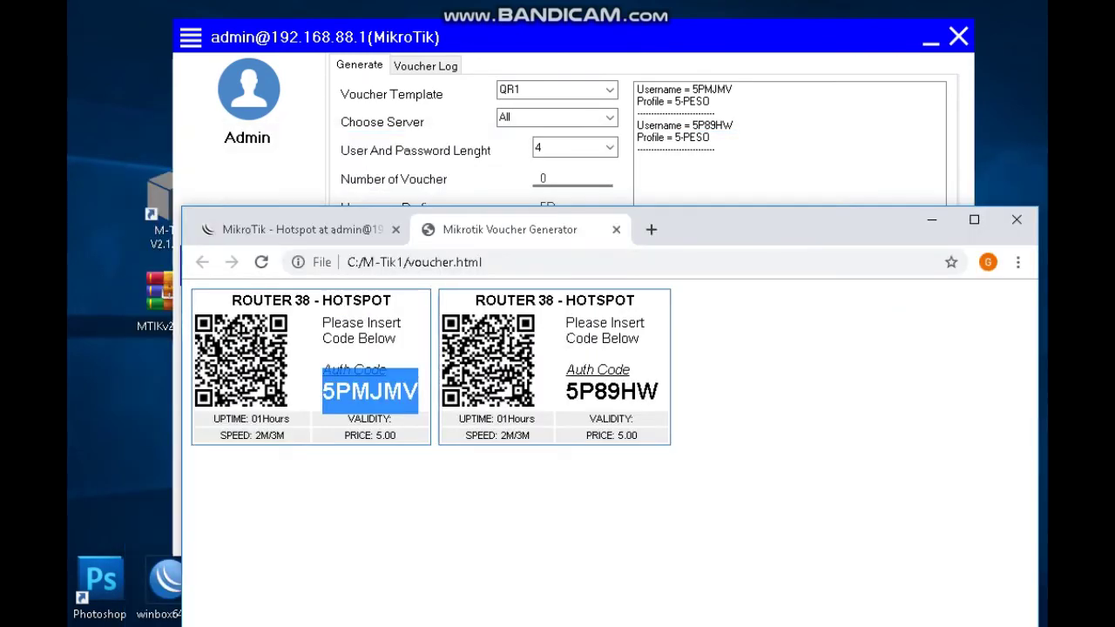
# Highlight the 5P prefix and MJMV suffix in the printed voucher codes.
pyautogui.moveTo(352, 391); pyautogui.dragTo(322, 391)
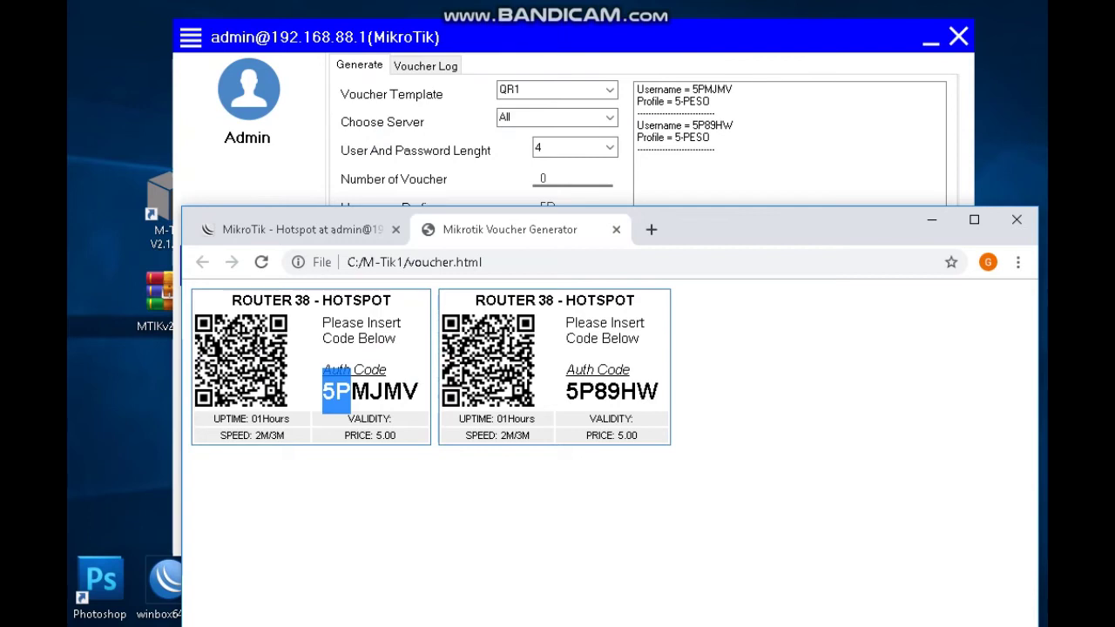
pyautogui.moveTo(784, 219); pyautogui.dragTo(672, 328)
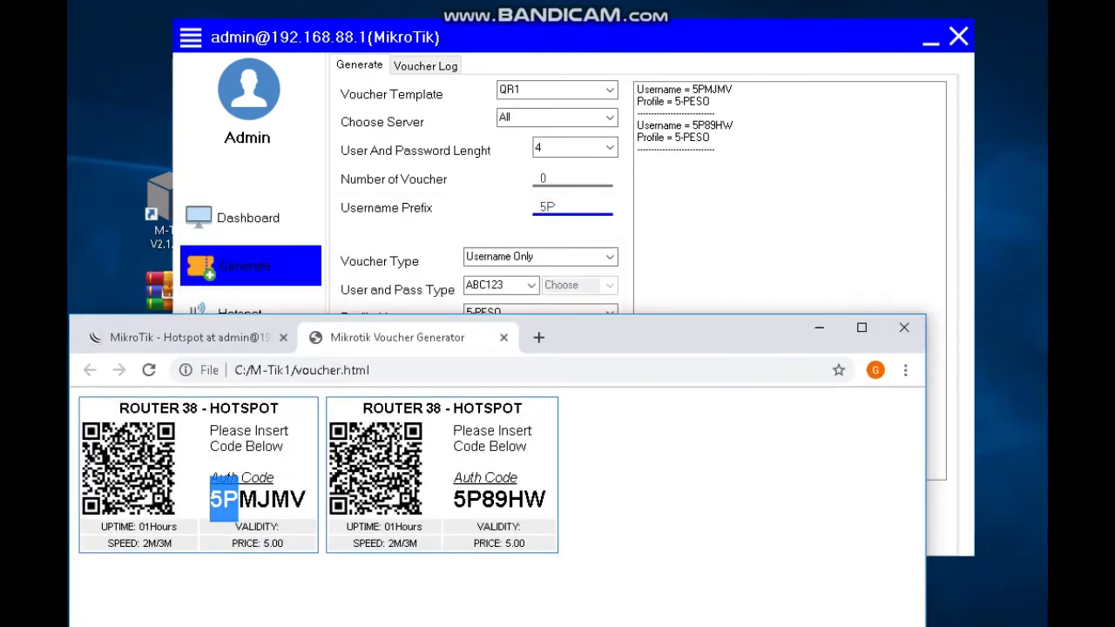
pyautogui.moveTo(210, 499); pyautogui.dragTo(237, 499)
pyautogui.hotkey('alt', 'Tab')
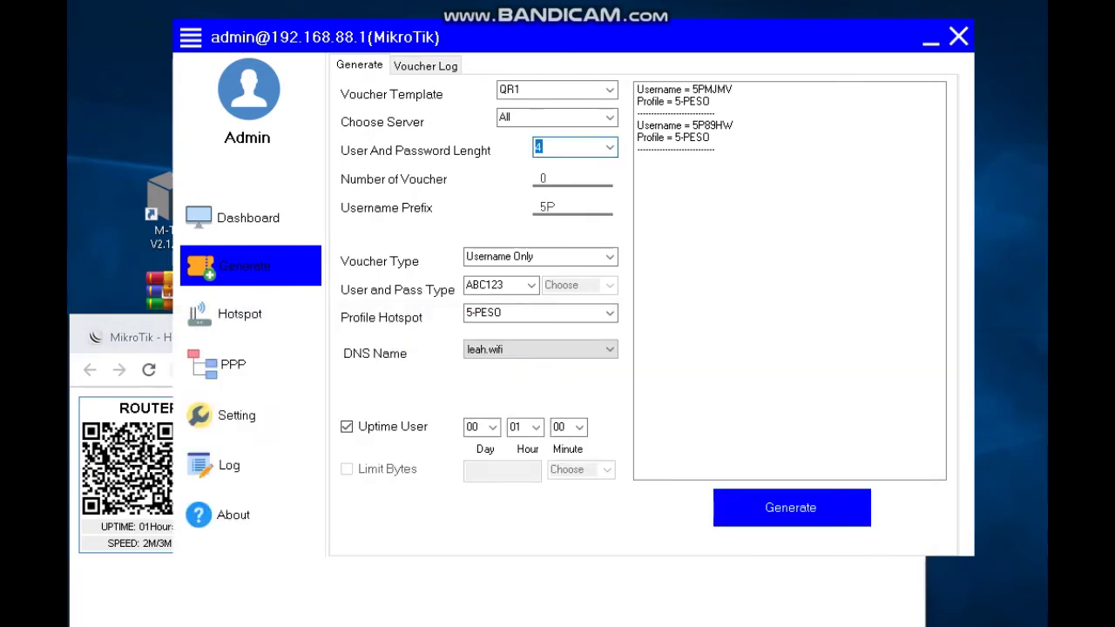
pyautogui.hotkey('alt', 'Tab')
pyautogui.moveTo(307, 499); pyautogui.dragTo(237, 499)
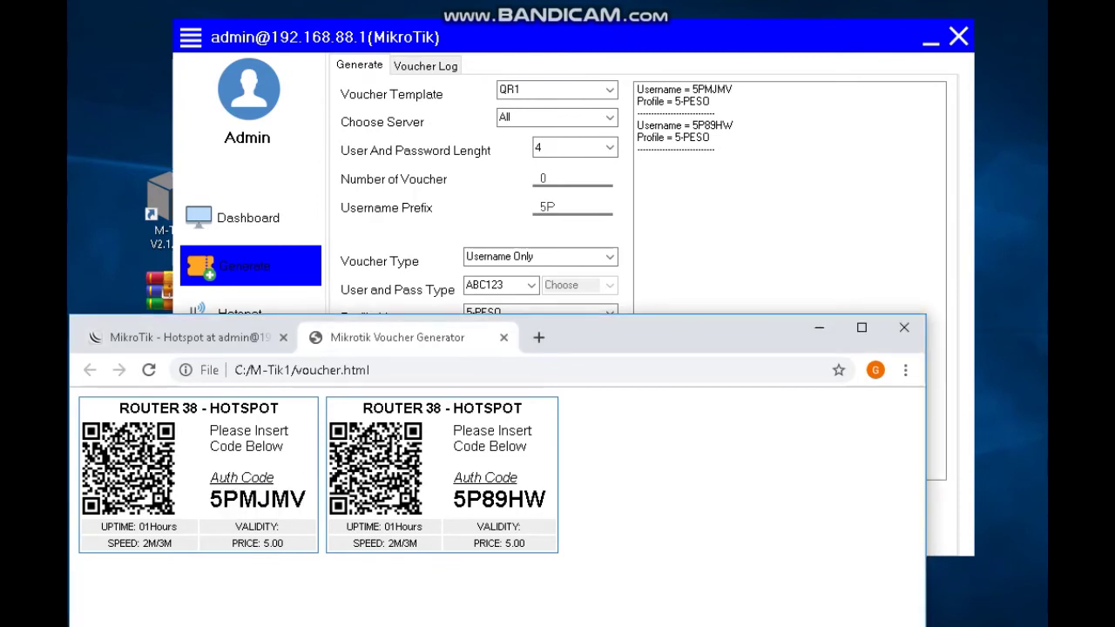
pyautogui.hotkey('alt', 'Tab')
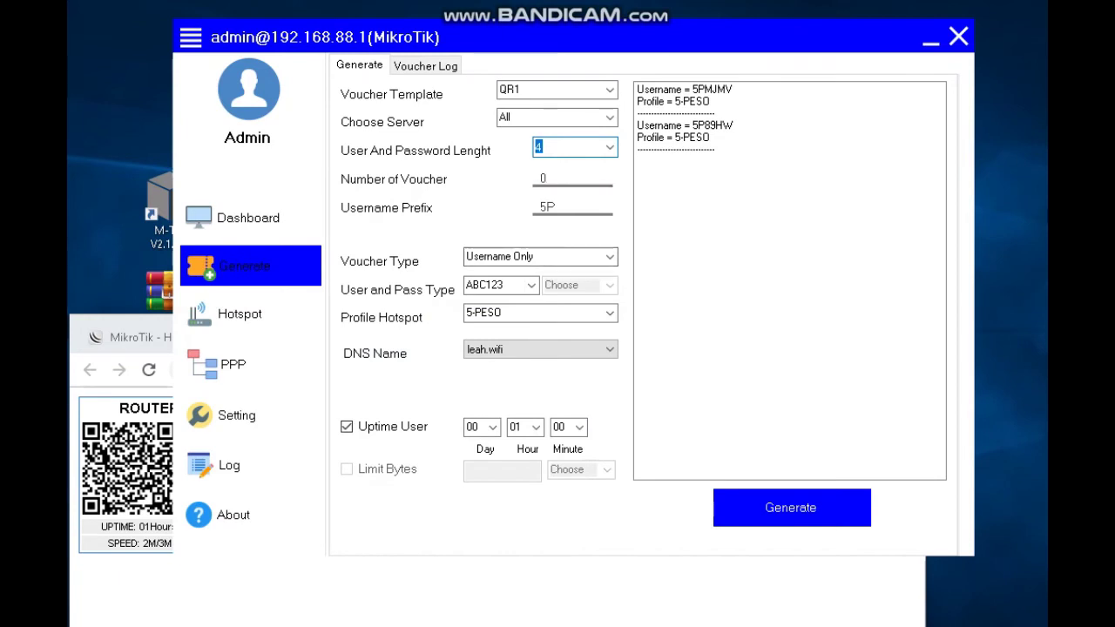
pyautogui.hotkey('alt', 'Tab')
pyautogui.moveTo(239, 499); pyautogui.dragTo(307, 499)
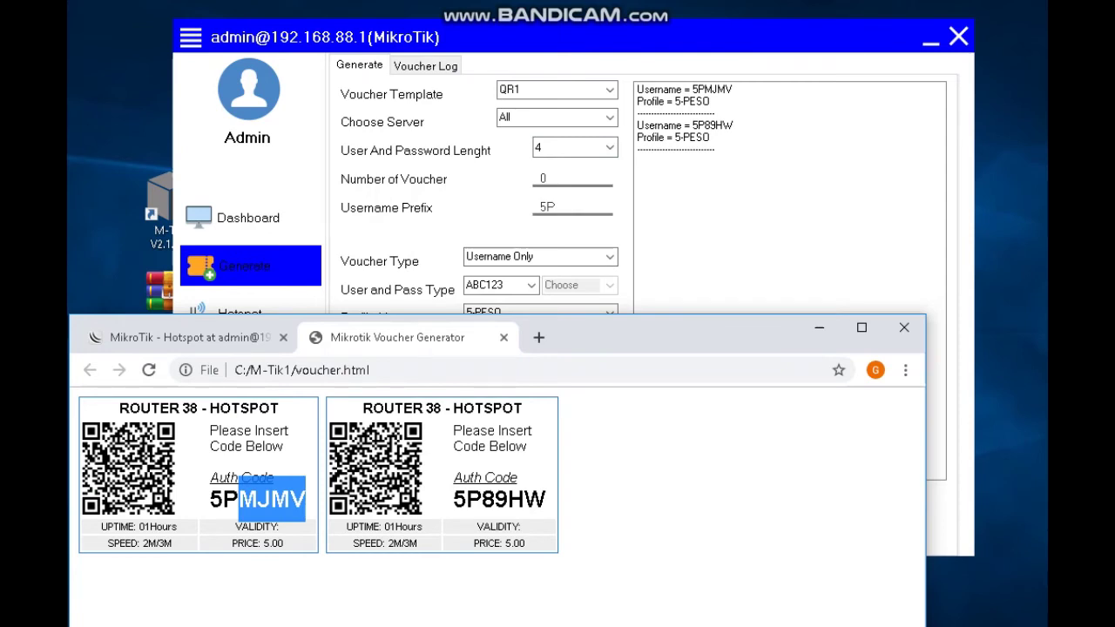
pyautogui.moveTo(454, 499); pyautogui.dragTo(482, 499)
# Choose the 10-PESO profile and change the username prefix to P10.
pyautogui.click(573, 207)
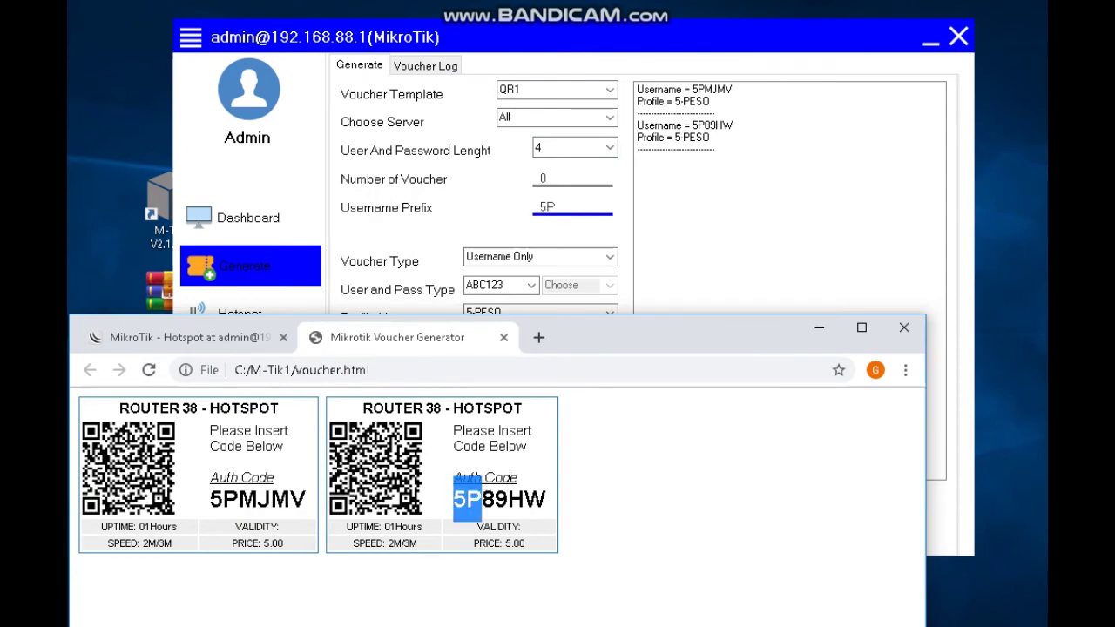
pyautogui.press('Tab')
pyautogui.press('Tab')
pyautogui.press('Tab')
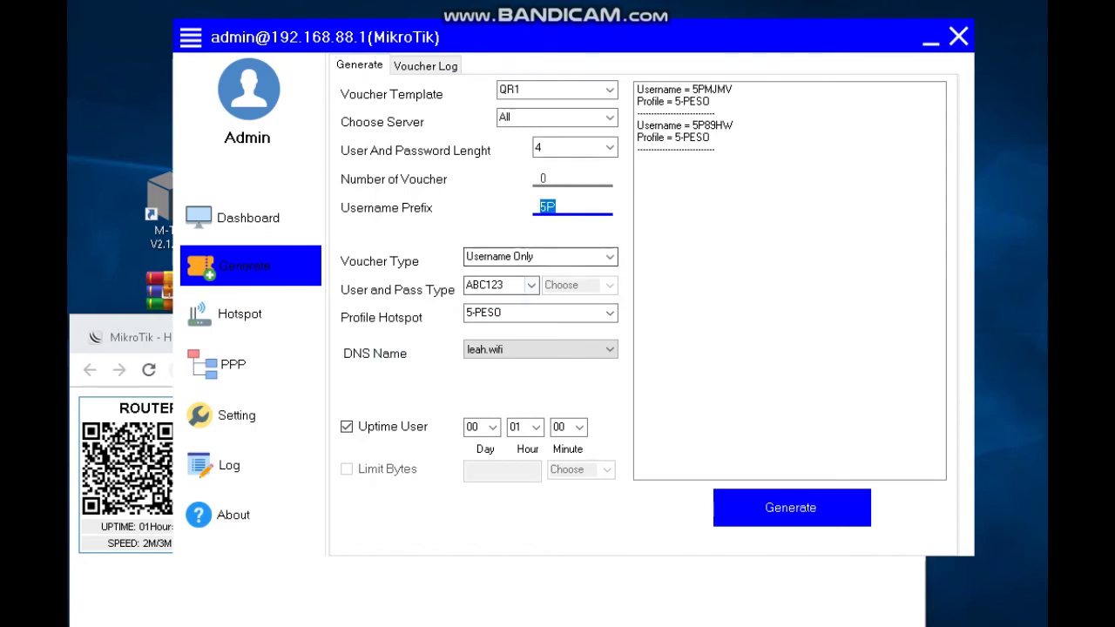
pyautogui.hotkey('alt', 'Down')
pyautogui.press('Down')
pyautogui.press('Return')
pyautogui.hotkey('shift', 'Tab')
pyautogui.hotkey('shift', 'Tab')
pyautogui.hotkey('shift', 'Tab')
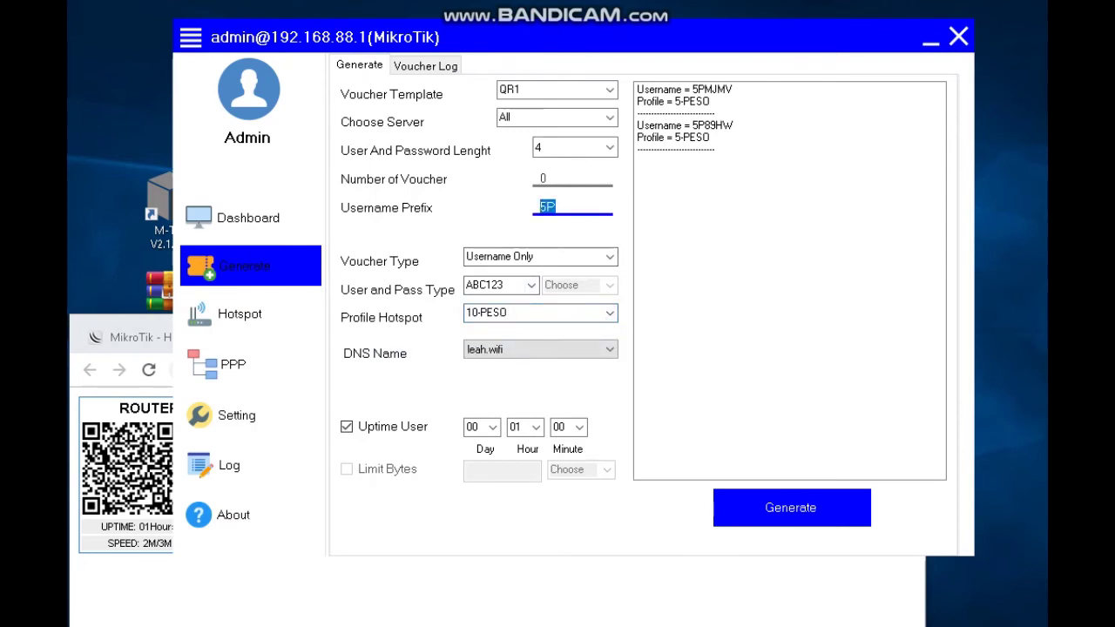
pyautogui.write('10')
pyautogui.press('BackSpace')
pyautogui.press('BackSpace')
pyautogui.write('P')
pyautogui.click(502, 89)
pyautogui.write('1')
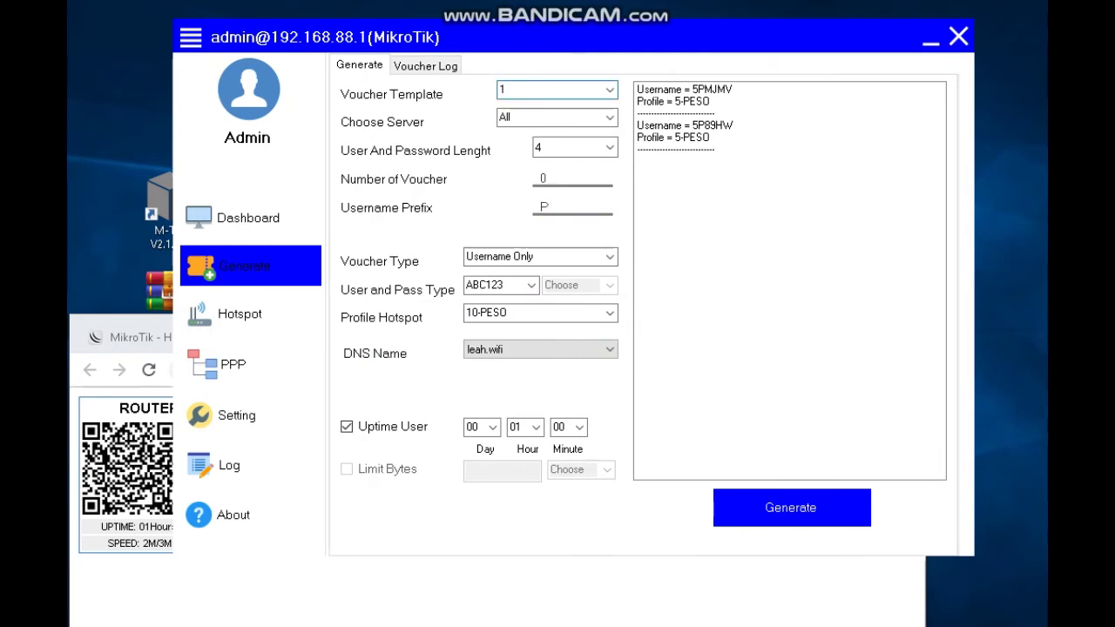
pyautogui.click(547, 207)
pyautogui.write('10')
# Reselect the QR1 template and set the number of vouchers to 1.
pyautogui.click(610, 90)
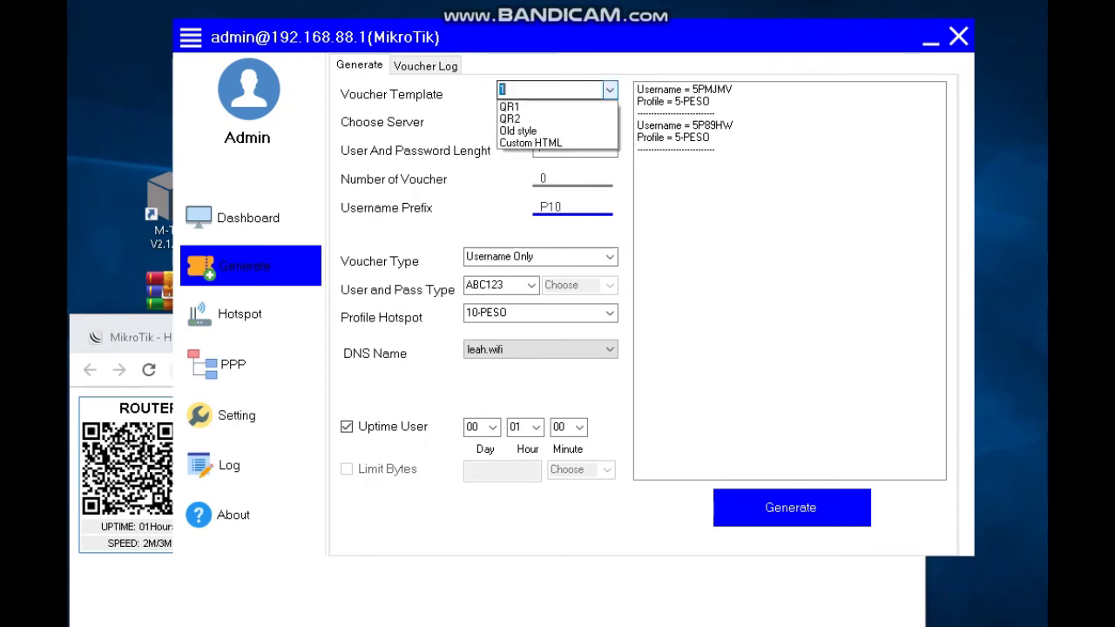
pyautogui.click(514, 102)
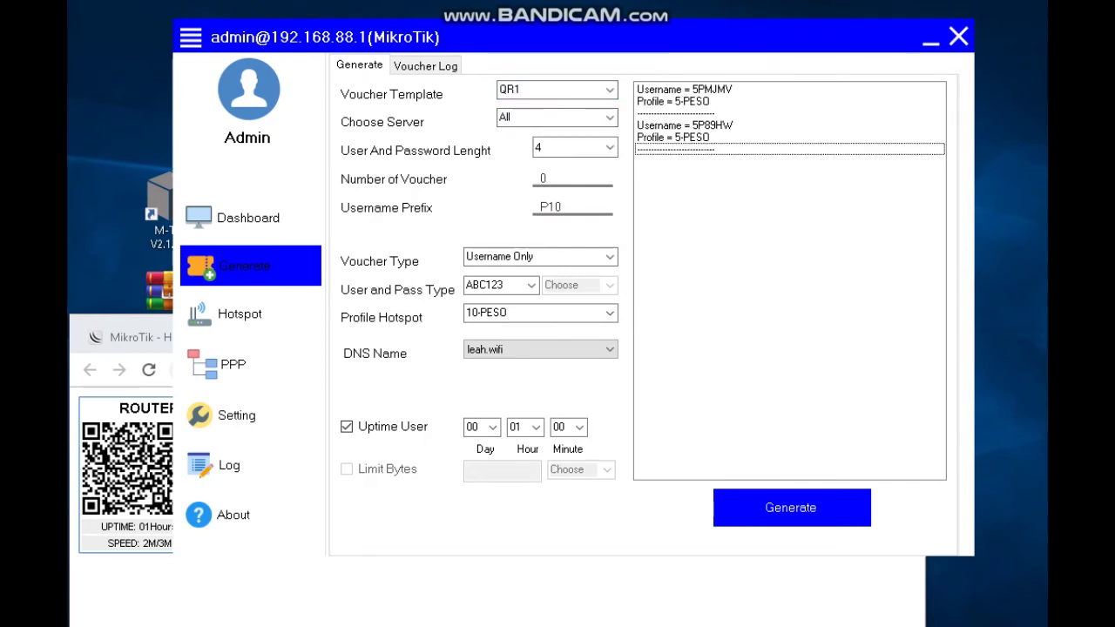
pyautogui.press('Tab')
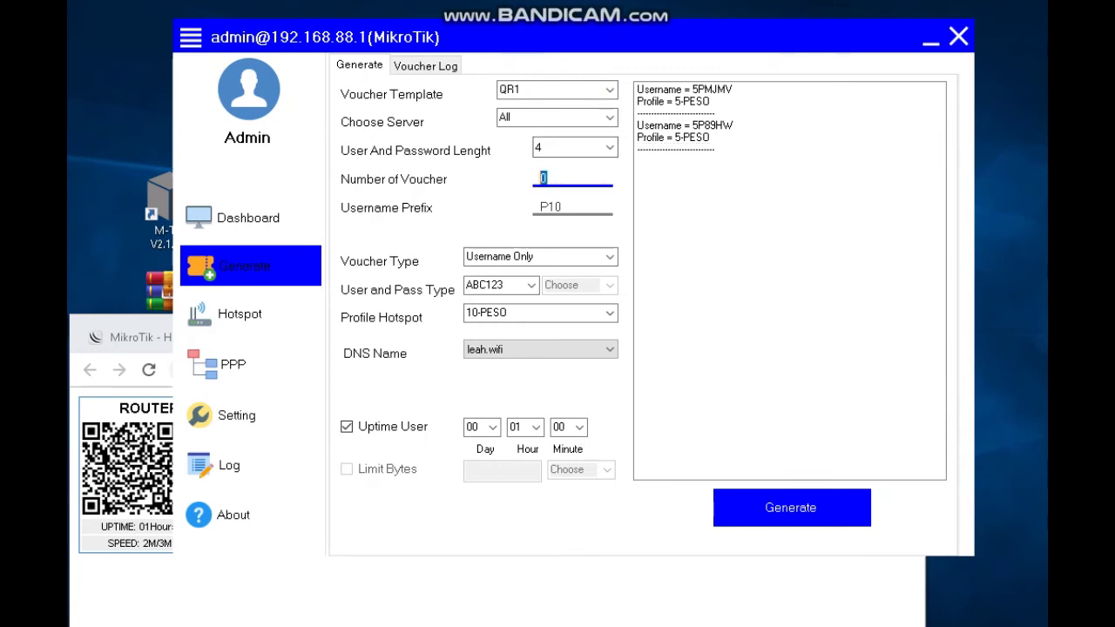
pyautogui.write('1')
pyautogui.press('Tab')
pyautogui.press('Tab')
pyautogui.write('30')
pyautogui.press('BackSpace')
pyautogui.press('BackSpace')
pyautogui.write('1')
# Keep Username Only as voucher type and confirm the 10-PESO profile.
pyautogui.click(499, 256)
pyautogui.hotkey('alt', 'Down')
pyautogui.press('Return')
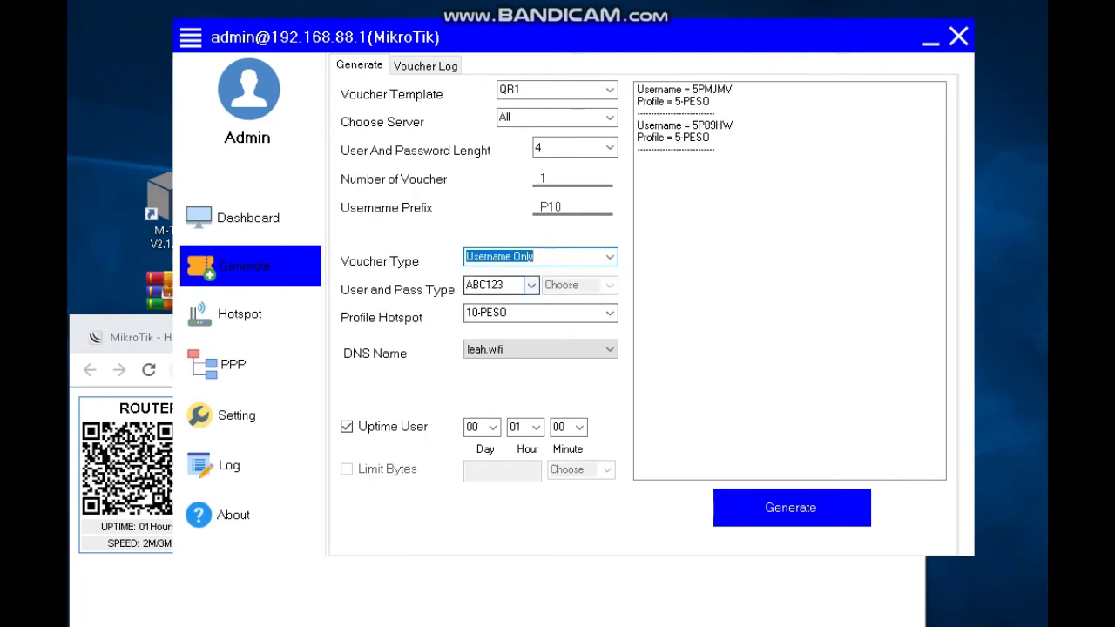
pyautogui.press('Tab')
pyautogui.hotkey('alt', 'Down')
pyautogui.press('Up')
pyautogui.press('Return')
pyautogui.hotkey('alt', 'Down')
pyautogui.press('Down')
pyautogui.press('Return')
# Check the 3 HOURS entry in the Notepad price list, then hide Notepad.
pyautogui.click(789, 149)
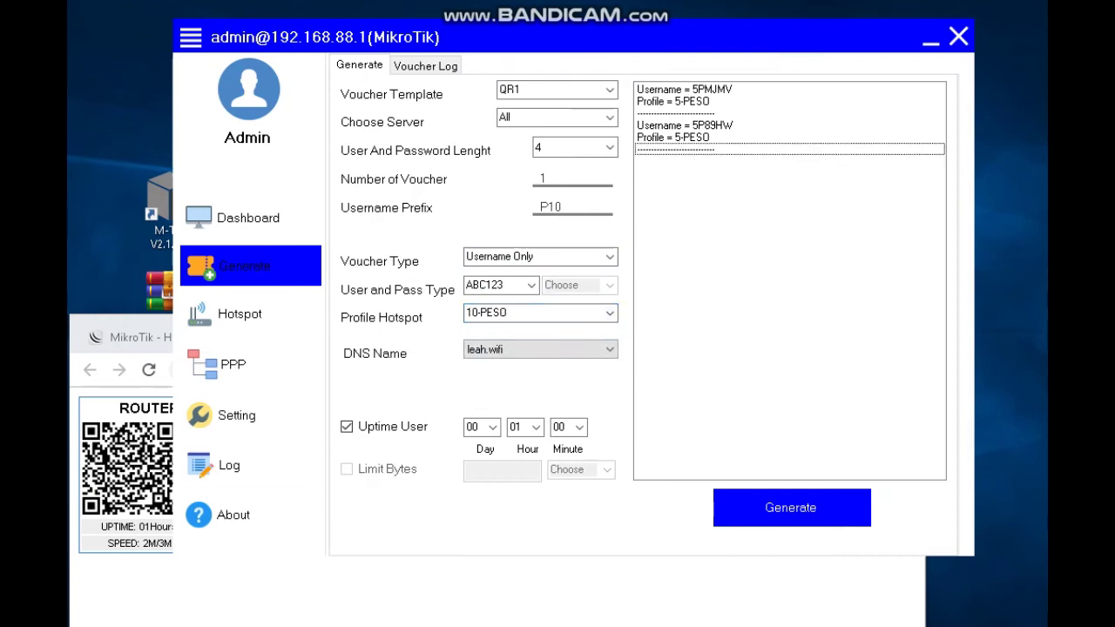
pyautogui.hotkey('alt', 'Tab')
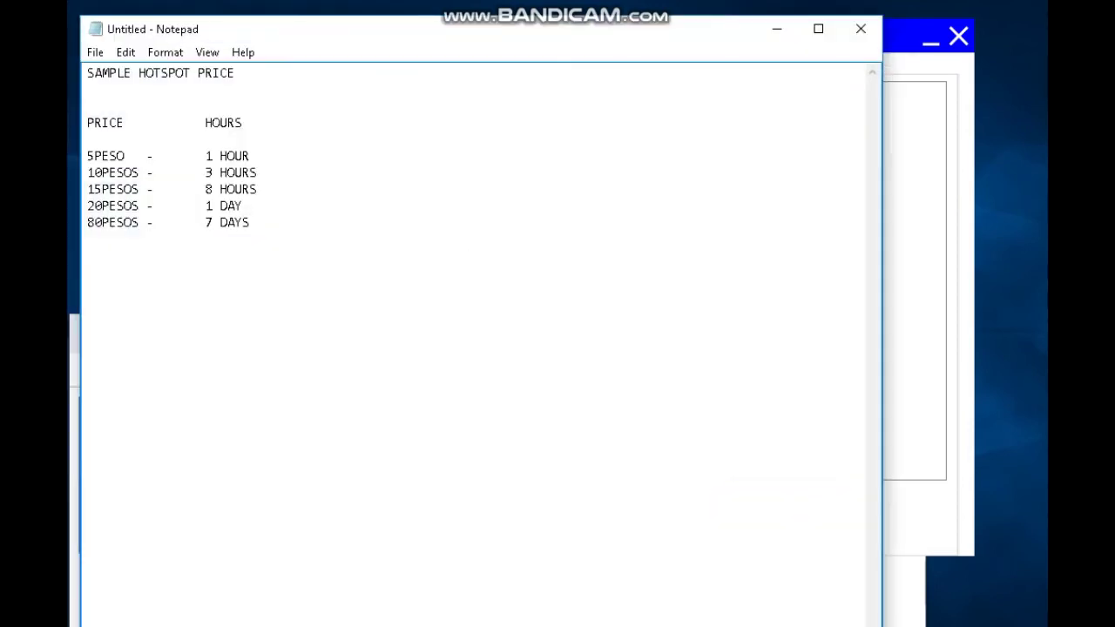
pyautogui.moveTo(211, 172); pyautogui.dragTo(219, 172)
pyautogui.click(776, 29)
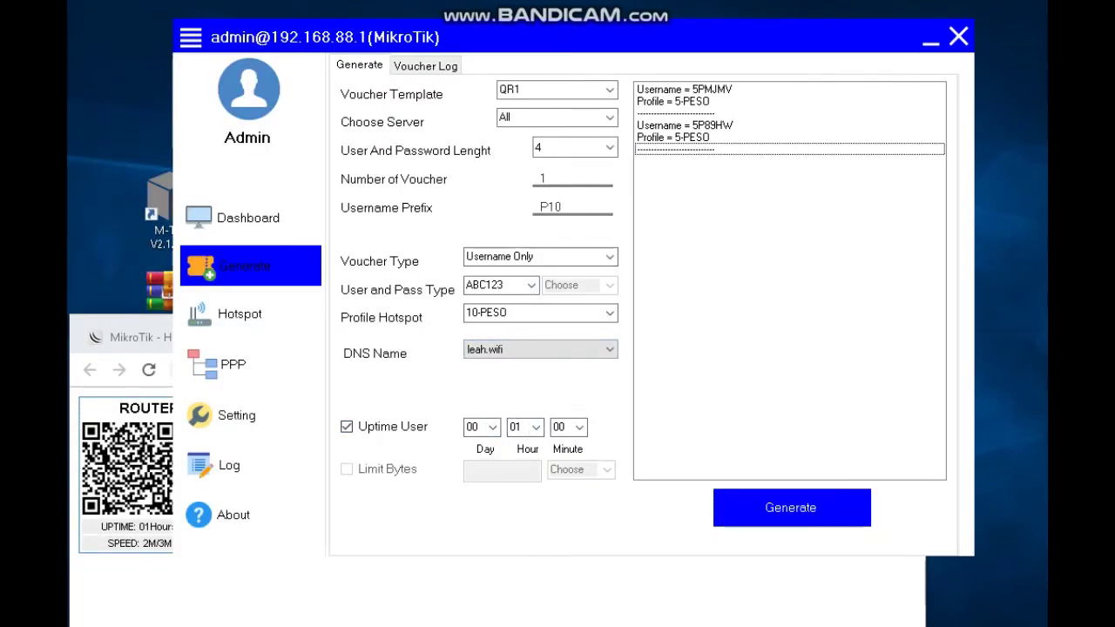
# Set the uptime limit to 3 hours and generate the 10-PESO voucher.
pyautogui.click(525, 426)
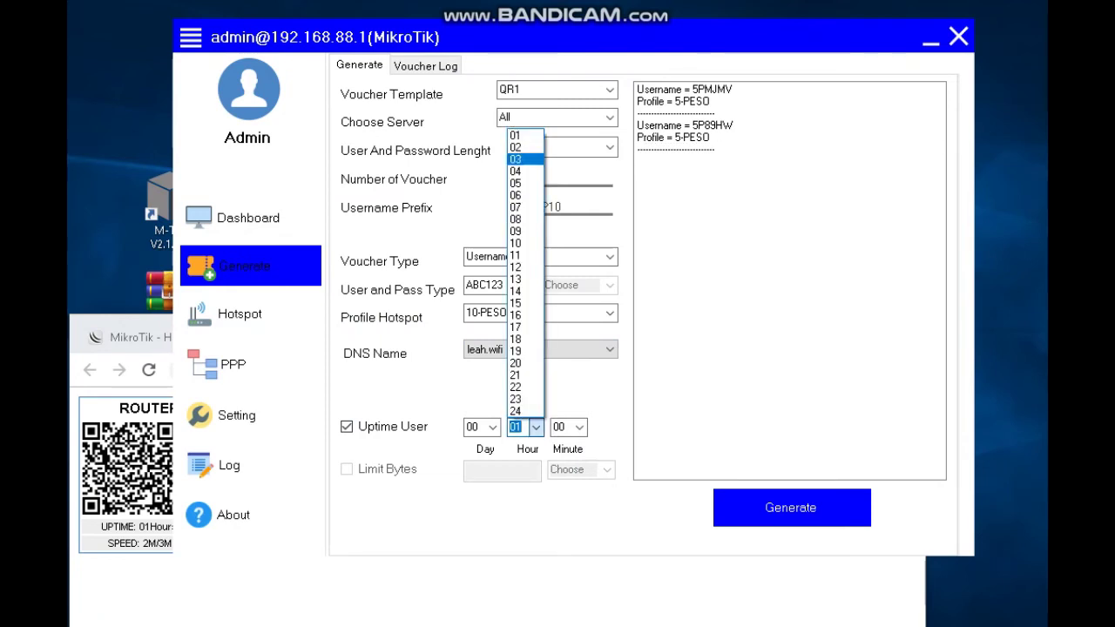
pyautogui.press('Return')
pyautogui.click(788, 149)
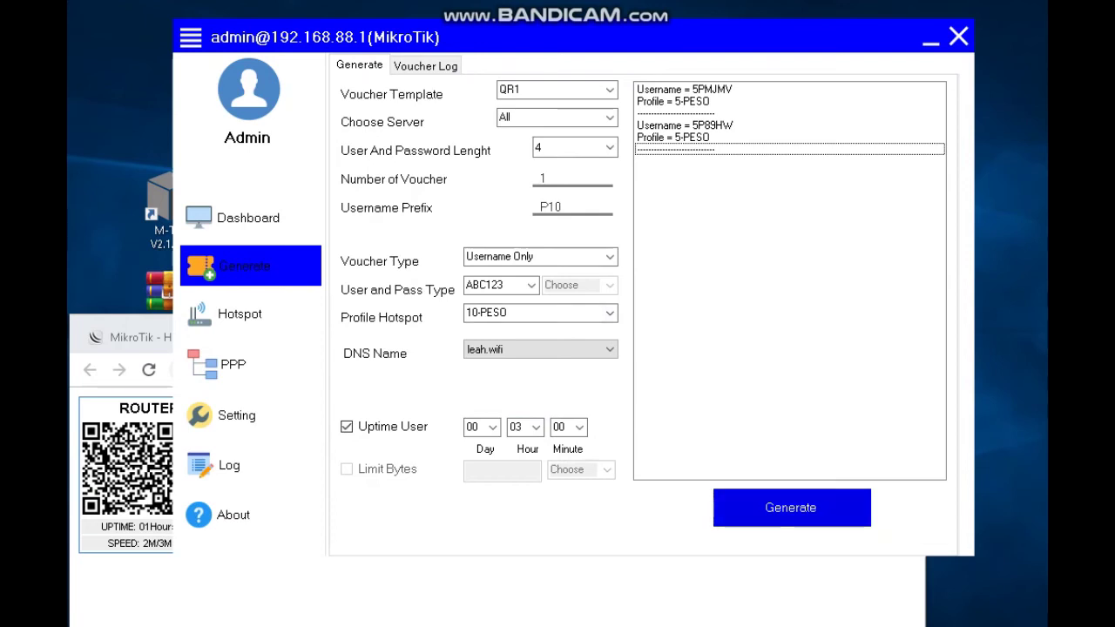
pyautogui.click(790, 506)
pyautogui.click(382, 373)
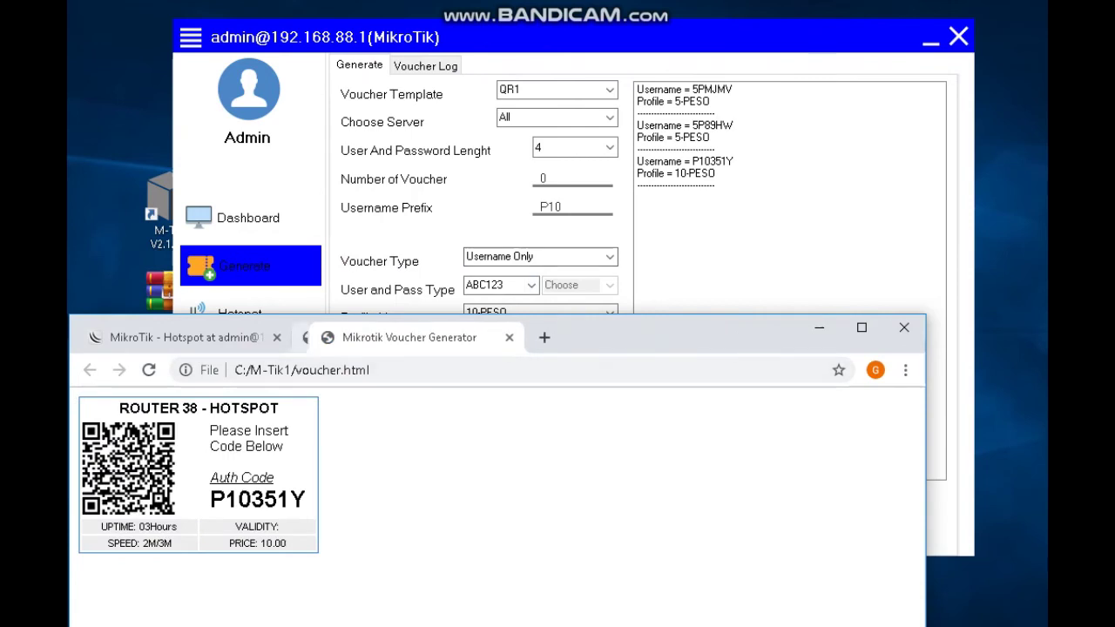
pyautogui.moveTo(210, 499); pyautogui.dragTo(306, 501)
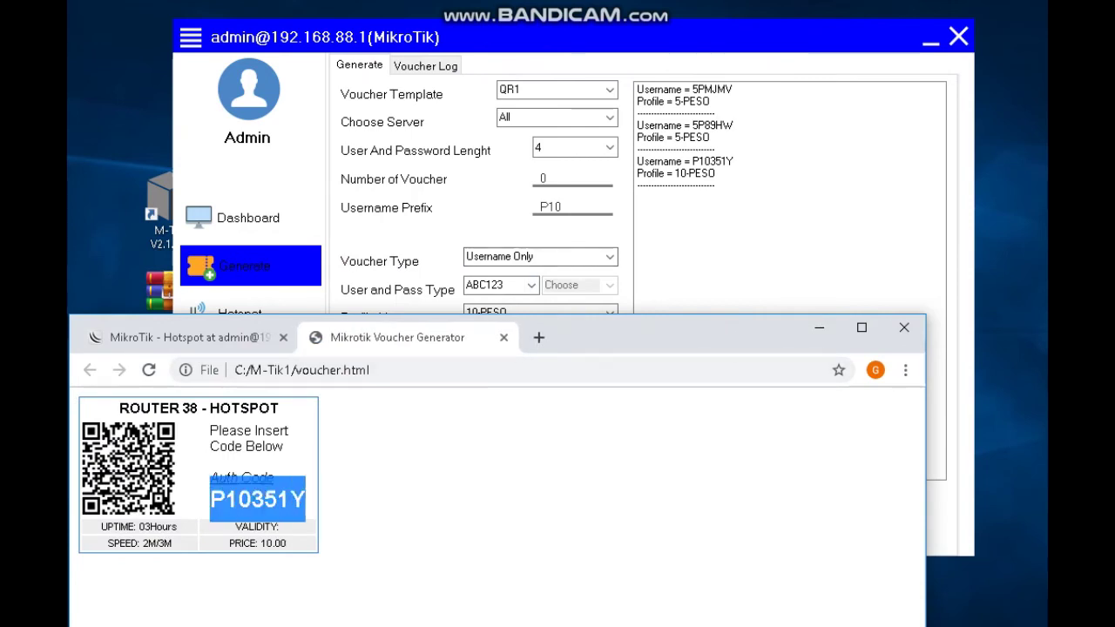
pyautogui.click(187, 337)
pyautogui.moveTo(653, 329); pyautogui.dragTo(662, 220)
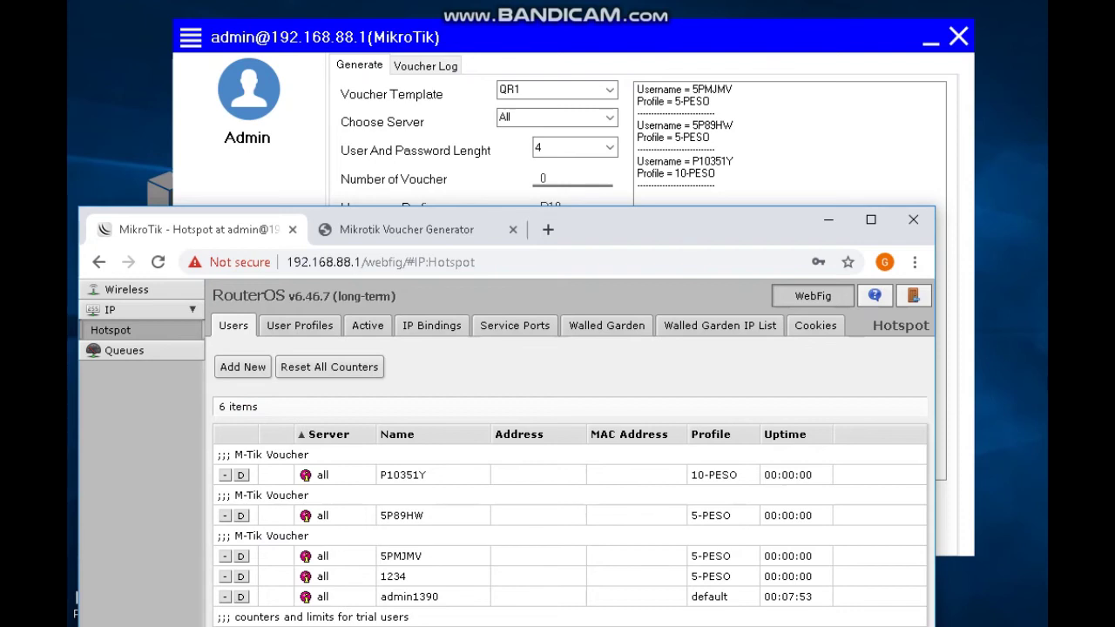
# Open hotspot user P10351Y and confirm its 10-PESO profile and 03:00:00 uptime limit.
pyautogui.click(402, 475)
pyautogui.scroll(-2, 566, 453)
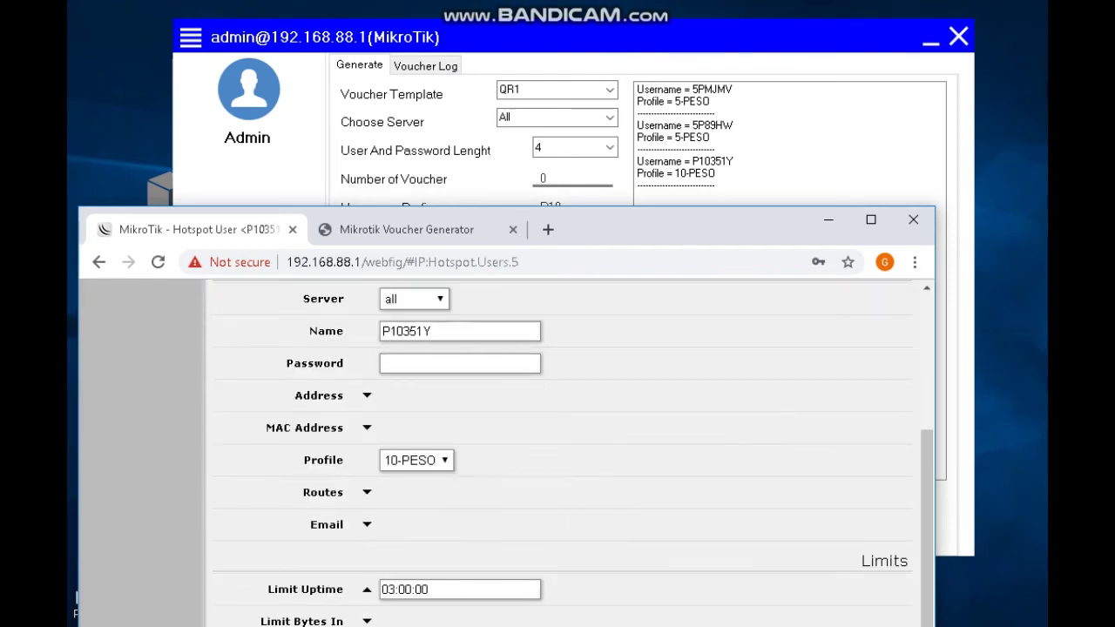
pyautogui.doubleClick(388, 590)
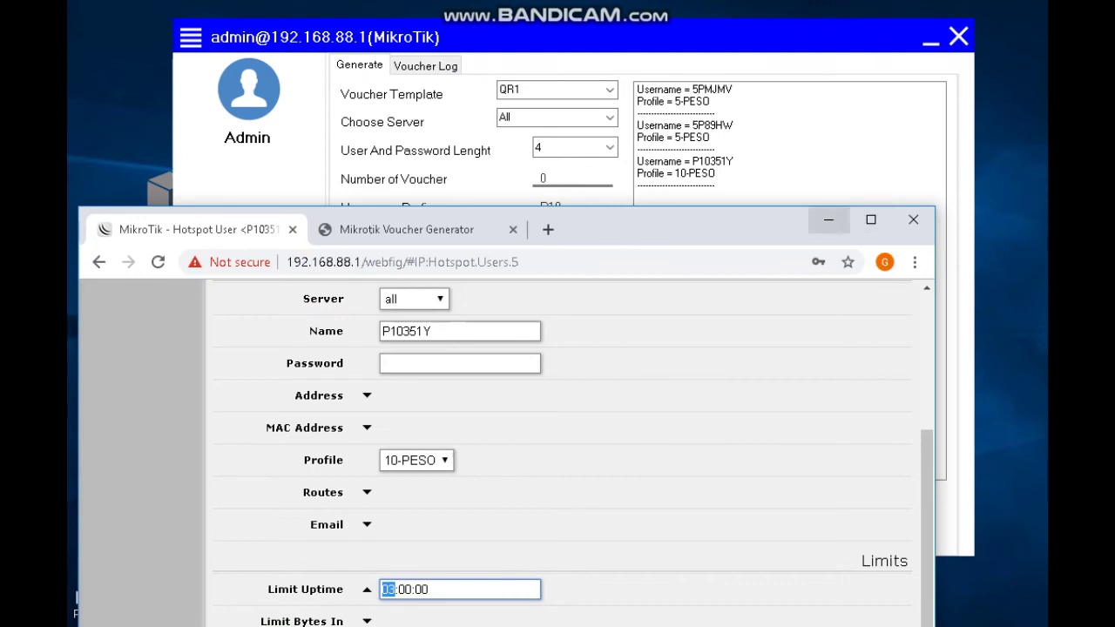
# Refresh the desktop, bring the browser back, reposition it, and select its page address.
pyautogui.click(828, 220)
pyautogui.press('super+d')
pyautogui.rightClick(630, 174)
pyautogui.click(670, 227)
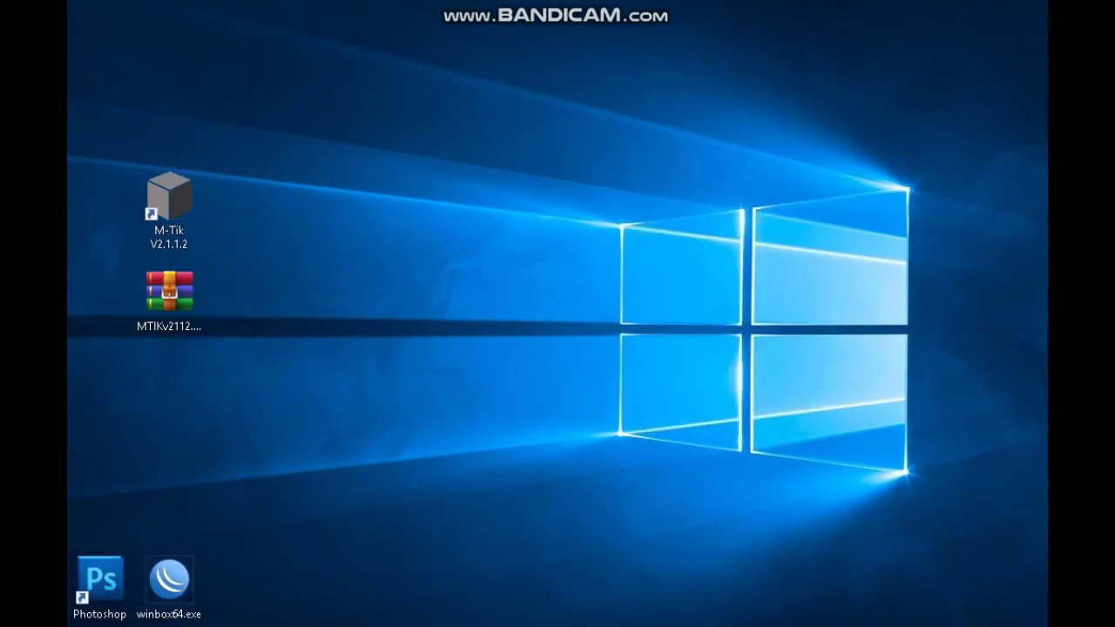
pyautogui.hotkey('alt', 'Tab')
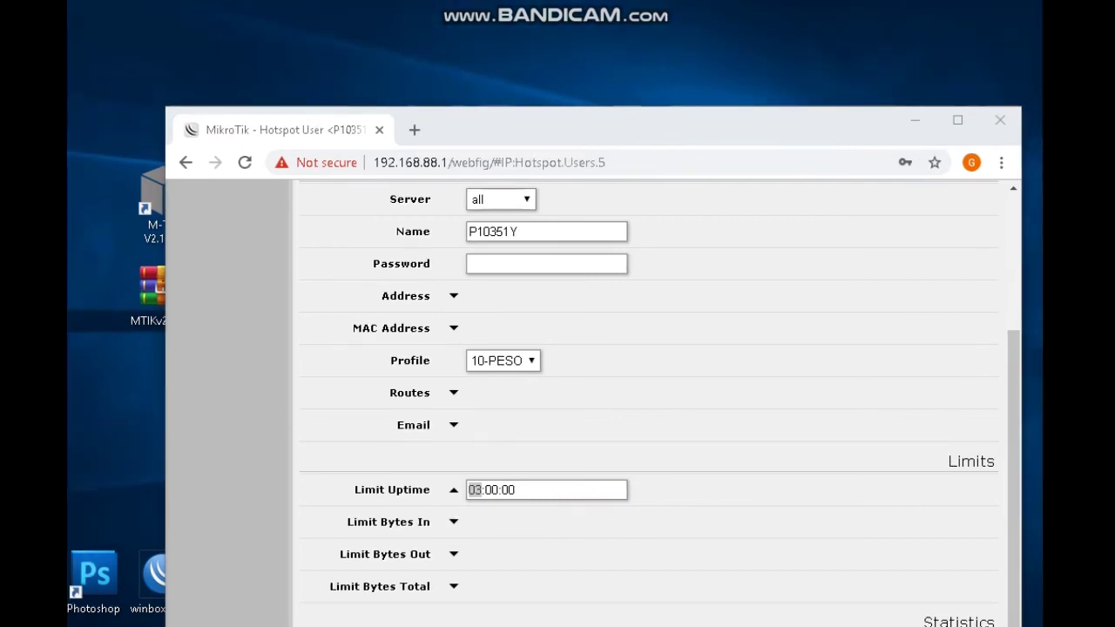
pyautogui.moveTo(663, 127); pyautogui.dragTo(654, 42)
pyautogui.click(480, 77)
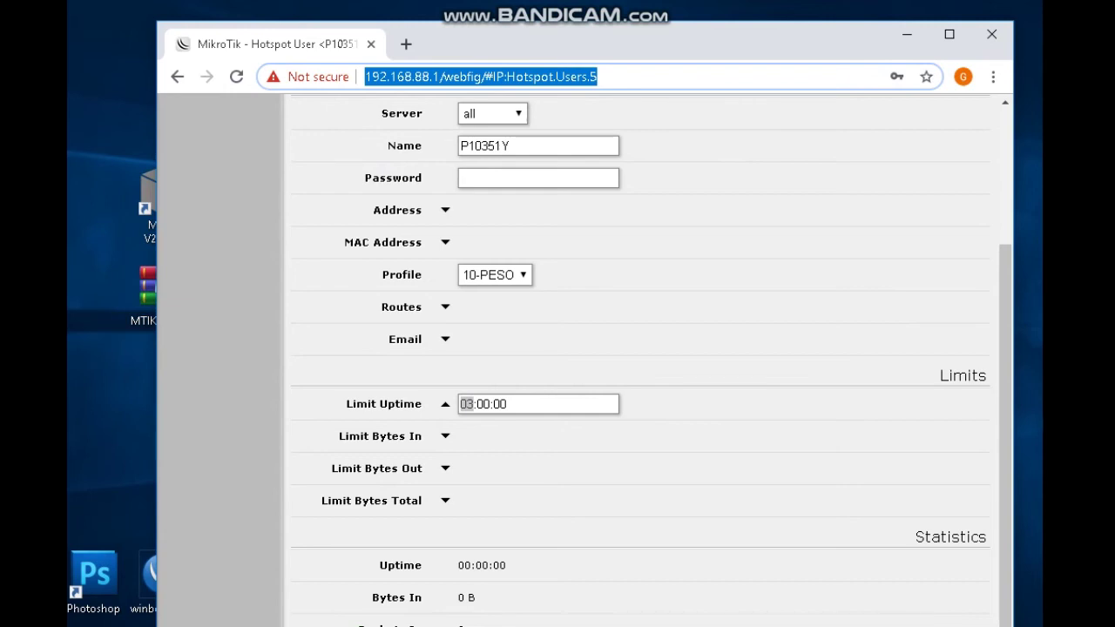
# Load the WebFig login page at 192.168.88.1 and retype the router password.
pyautogui.press('Return')
pyautogui.moveTo(493, 77); pyautogui.dragTo(552, 76)
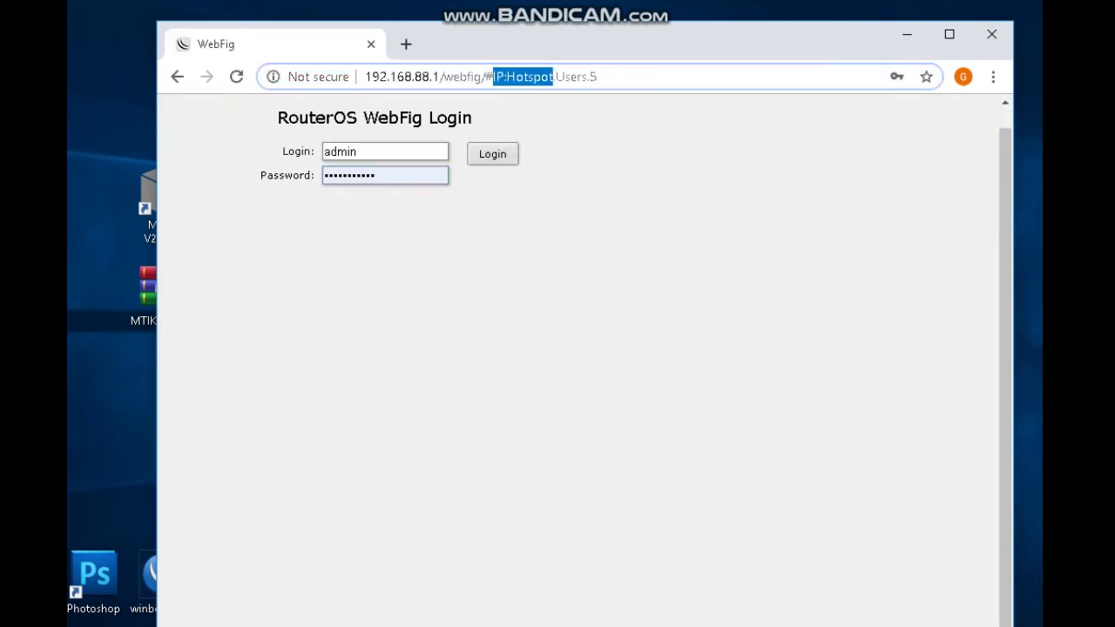
pyautogui.hotkey('shift', 'End')
pyautogui.press('BackSpace')
pyautogui.press('BackSpace')
pyautogui.press('BackSpace')
pyautogui.press('BackSpace')
pyautogui.press('BackSpace')
pyautogui.press('BackSpace')
pyautogui.press('BackSpace')
pyautogui.press('BackSpace')
pyautogui.press('BackSpace')
pyautogui.press('BackSpace')
pyautogui.press('BackSpace')
pyautogui.press('BackSpace')
pyautogui.press('BackSpace')
pyautogui.press('BackSpace')
pyautogui.press('BackSpace')
pyautogui.press('BackSpace')
pyautogui.press('BackSpace')
pyautogui.press('BackSpace')
pyautogui.press('BackSpace')
pyautogui.press('BackSpace')
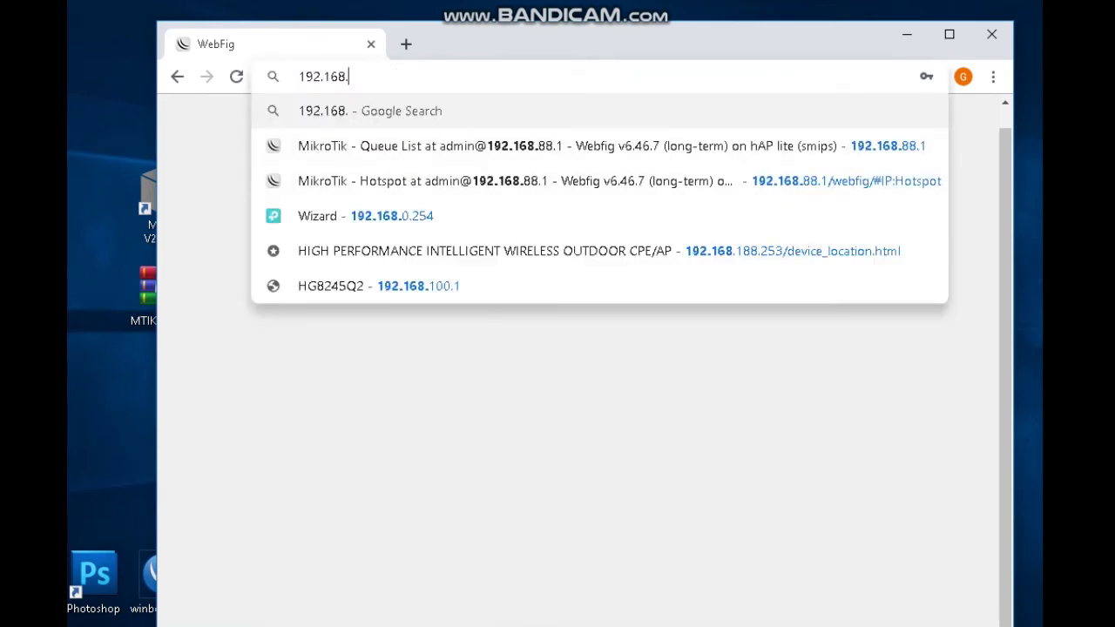
pyautogui.write('1')
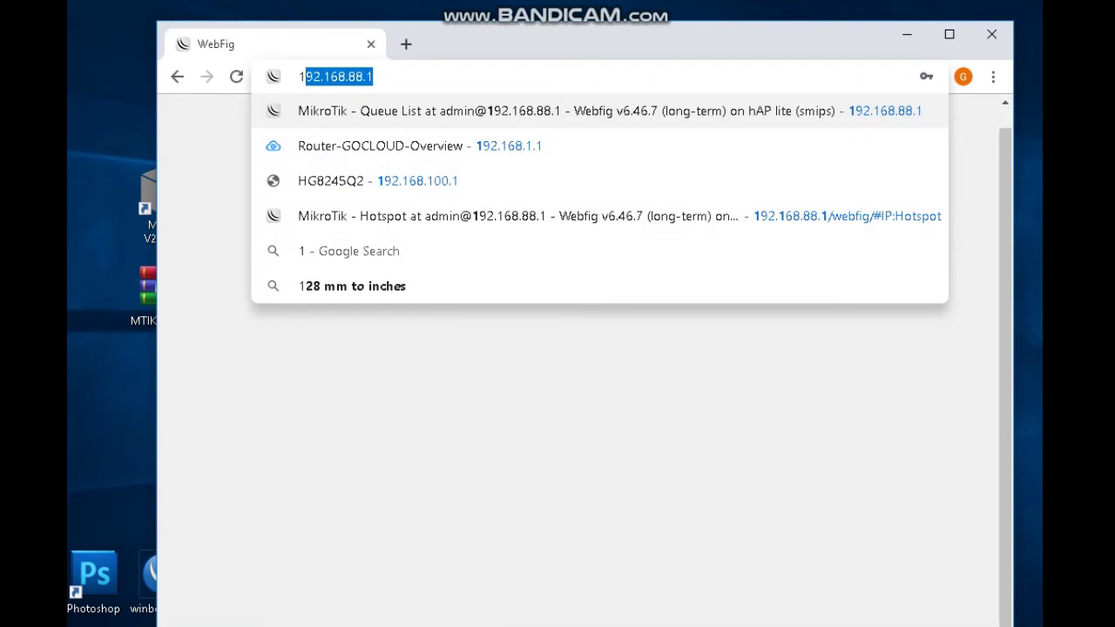
pyautogui.press('Right')
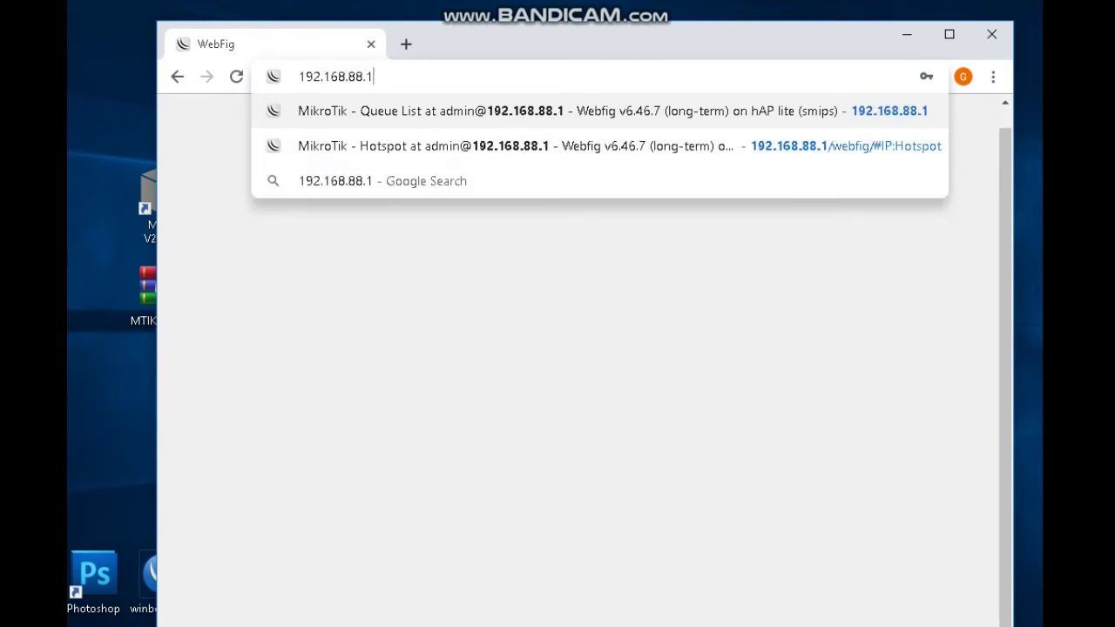
pyautogui.press('Return')
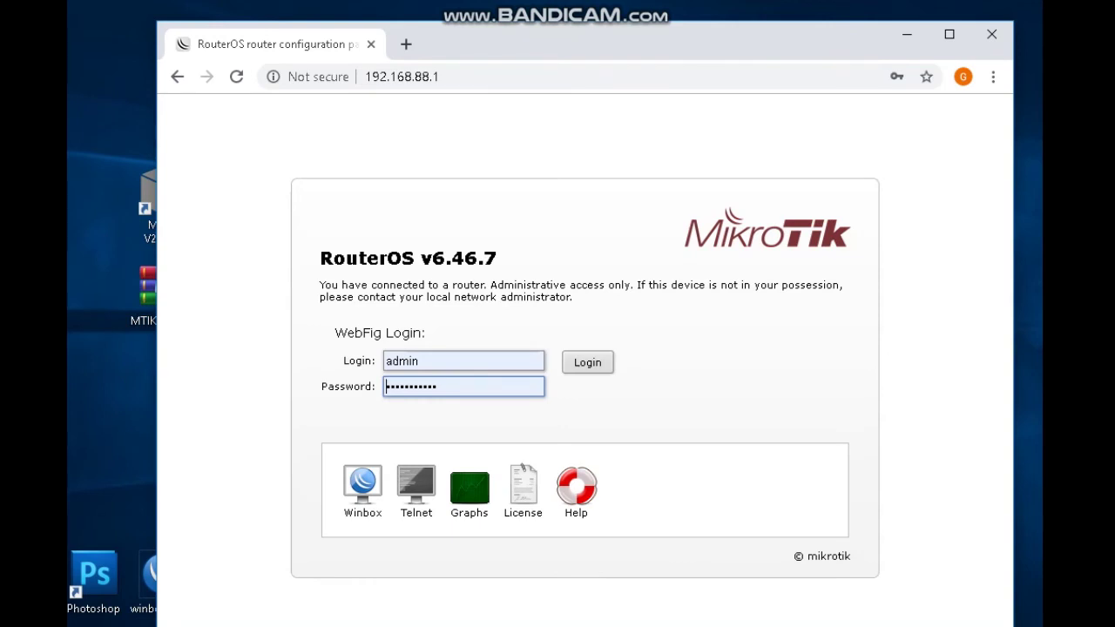
pyautogui.doubleClick(411, 386)
pyautogui.write('123')
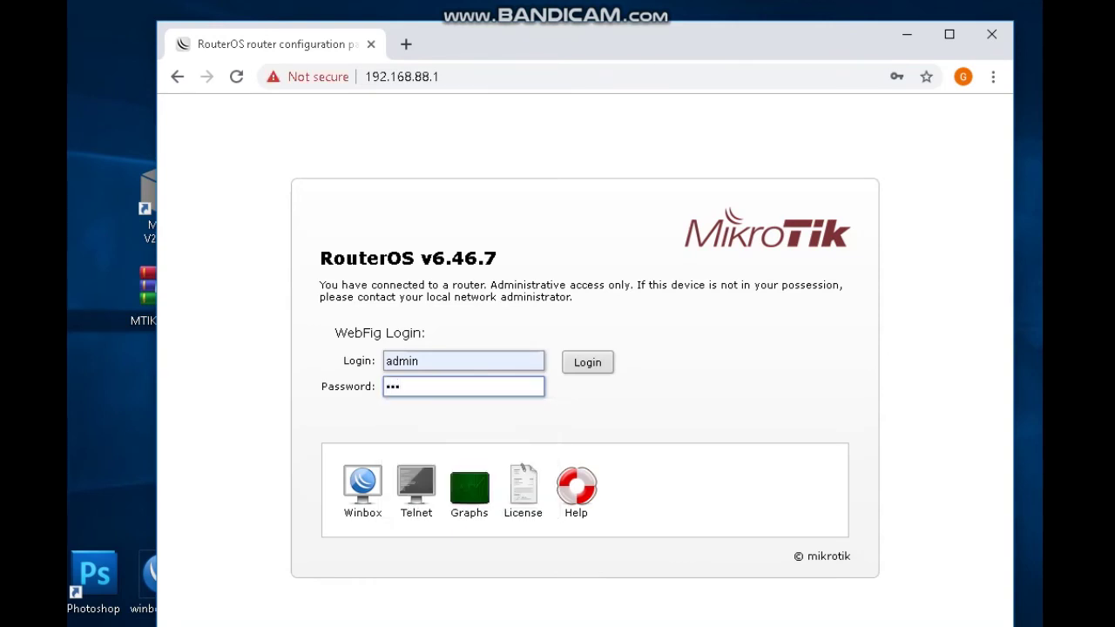
pyautogui.write('4567')
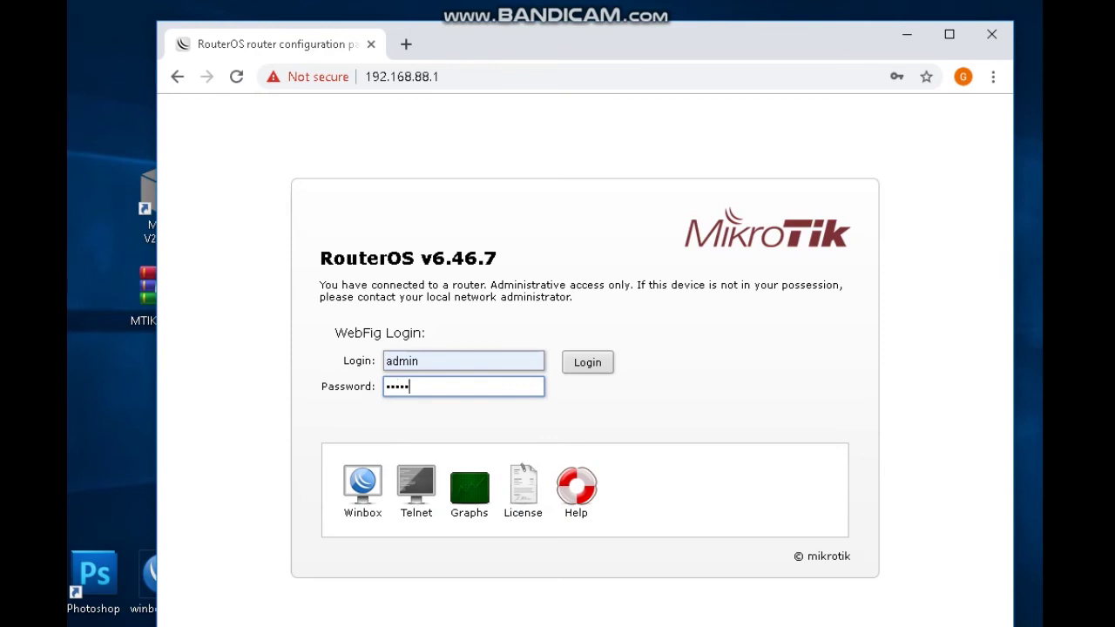
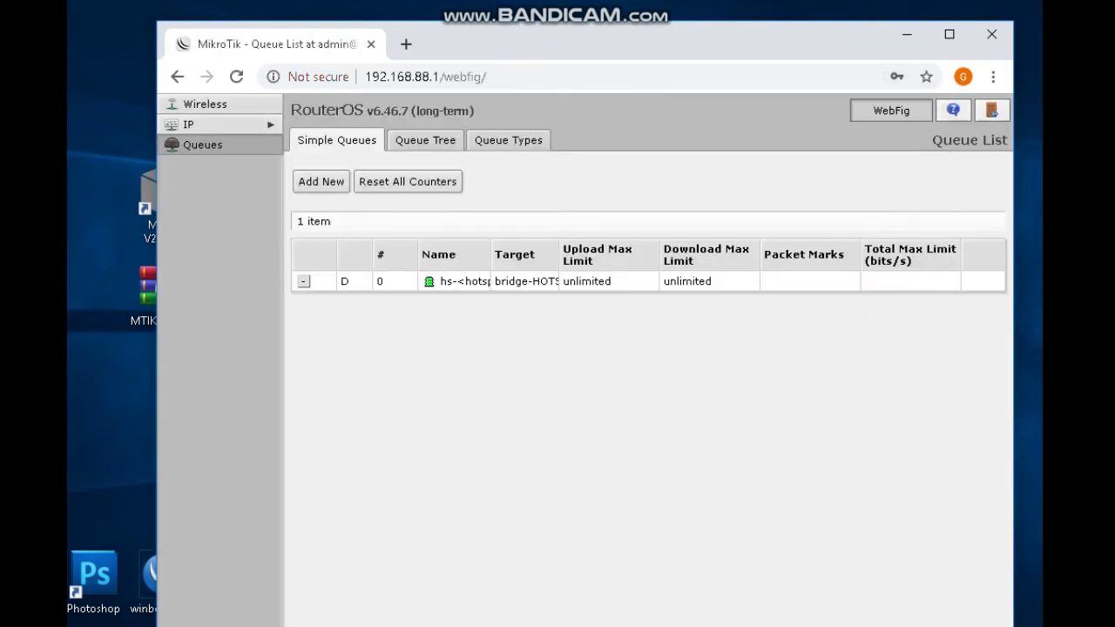
# Go to IP > Hotspot Users and start a new hotspot user.
pyautogui.click(188, 124)
pyautogui.click(189, 144)
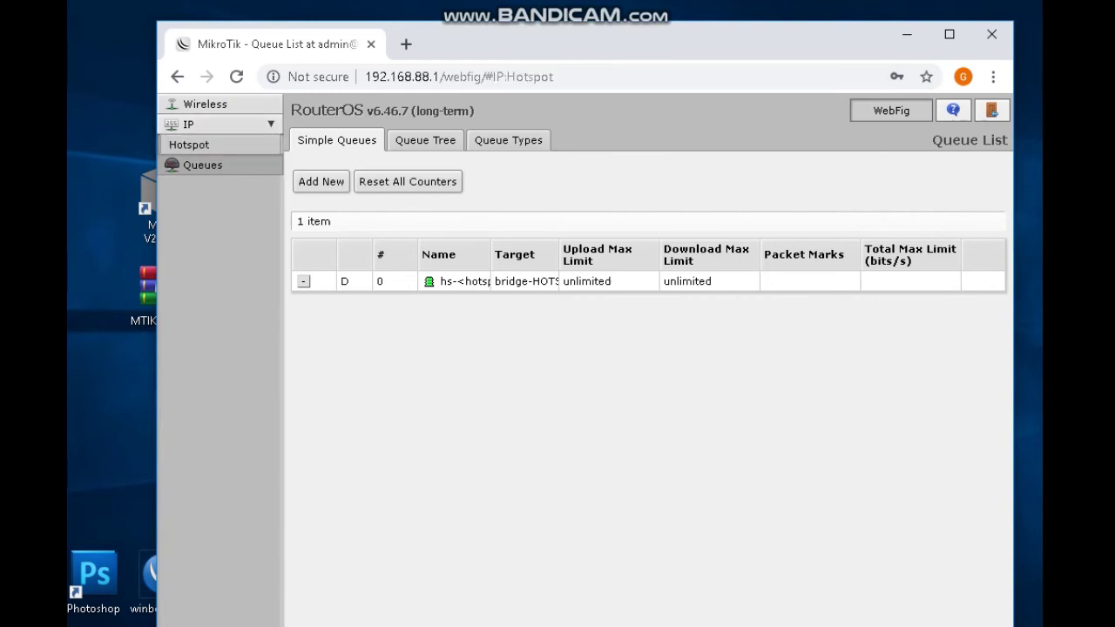
pyautogui.moveTo(609, 33); pyautogui.dragTo(549, 23)
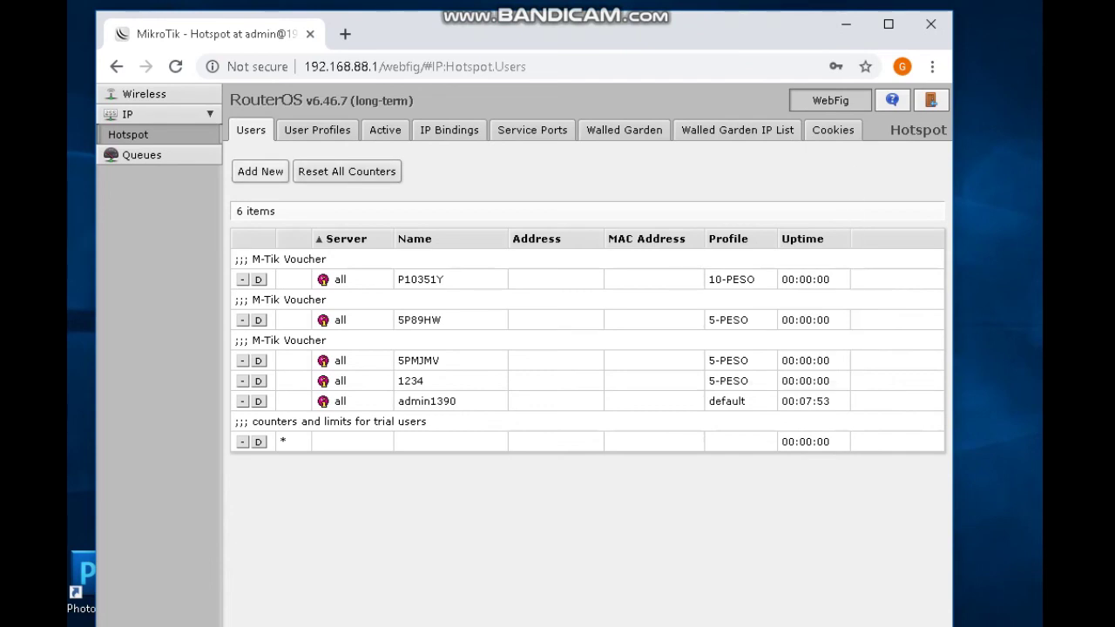
pyautogui.click(260, 170)
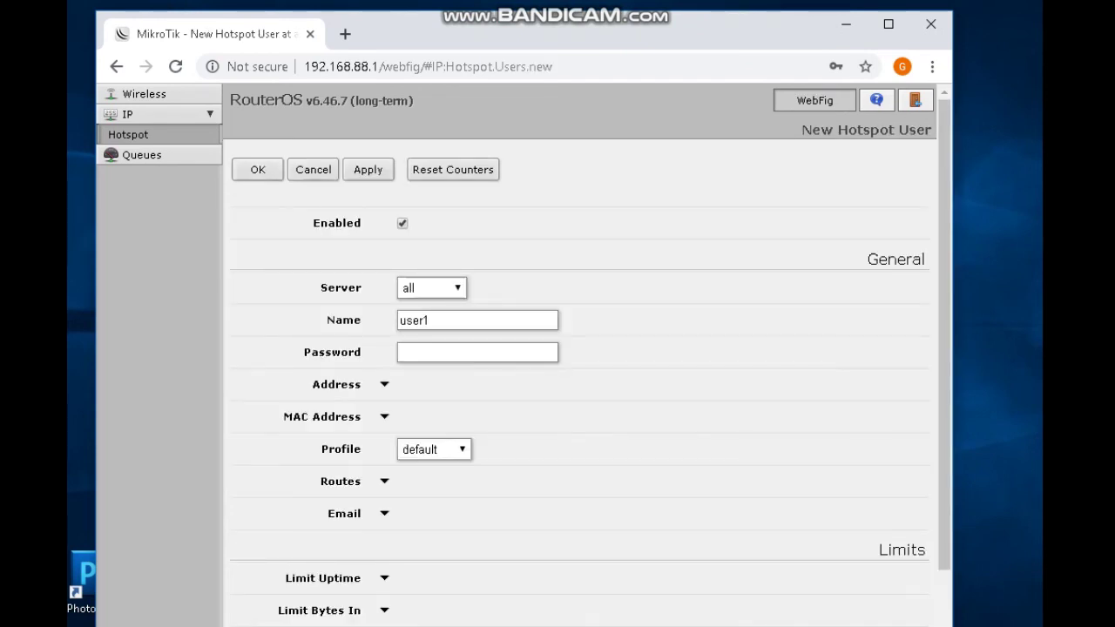
pyautogui.scroll(-2, 522, 348)
# Enter 3H890 as the new user's name.
pyautogui.doubleClick(414, 135)
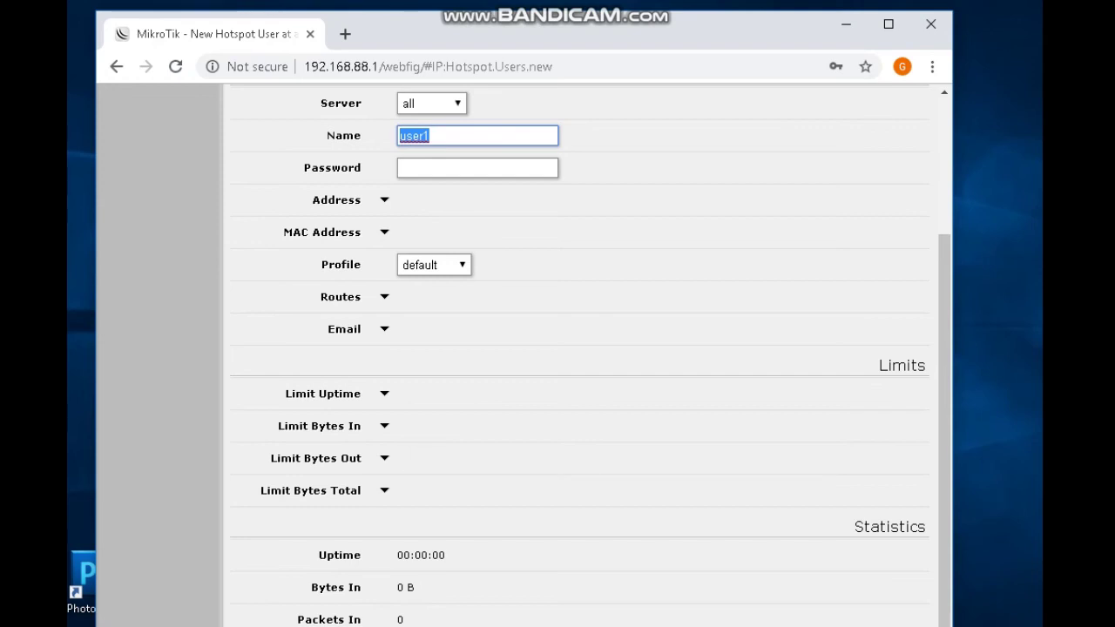
pyautogui.write('3H890')
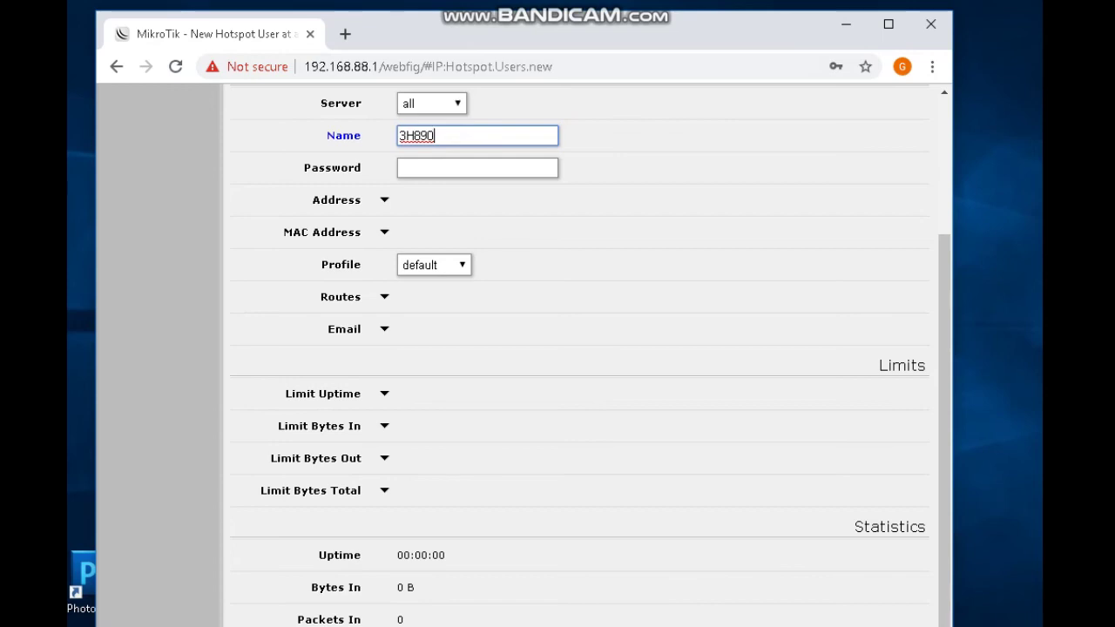
pyautogui.hotkey('ctrl', 'a')
pyautogui.hotkey('alt', 'Tab')
pyautogui.hotkey('alt', 'Tab')
pyautogui.click(434, 265)
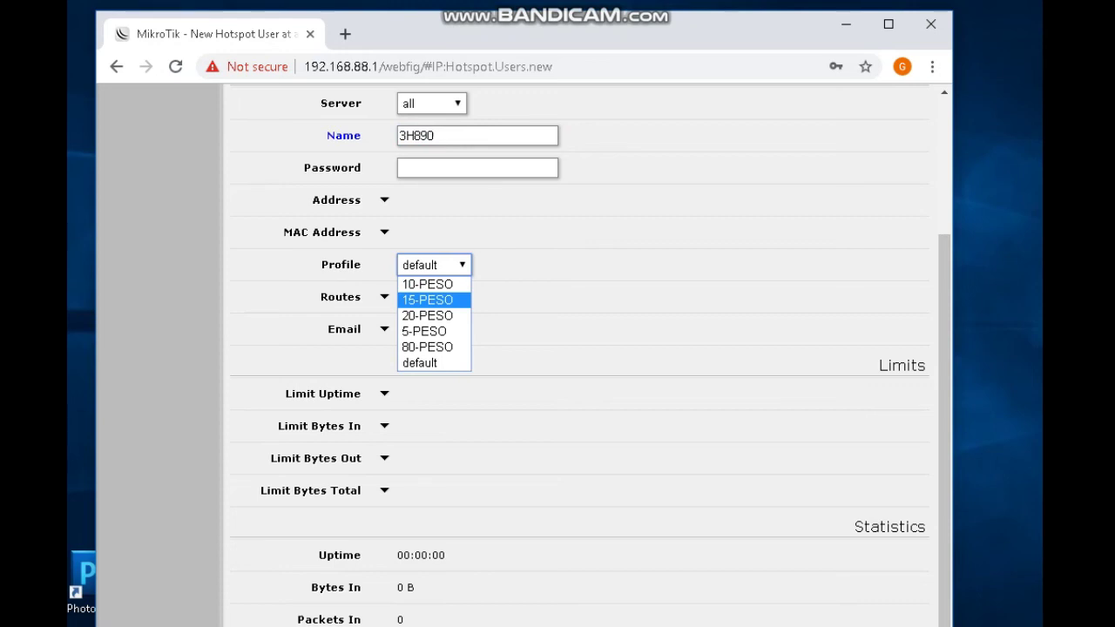
# Check the 20PESOS - 1 DAY price line and assign the 20-PESO profile.
pyautogui.hotkey('alt', 'Tab')
pyautogui.click(244, 217)
pyautogui.moveTo(237, 201); pyautogui.dragTo(80, 200)
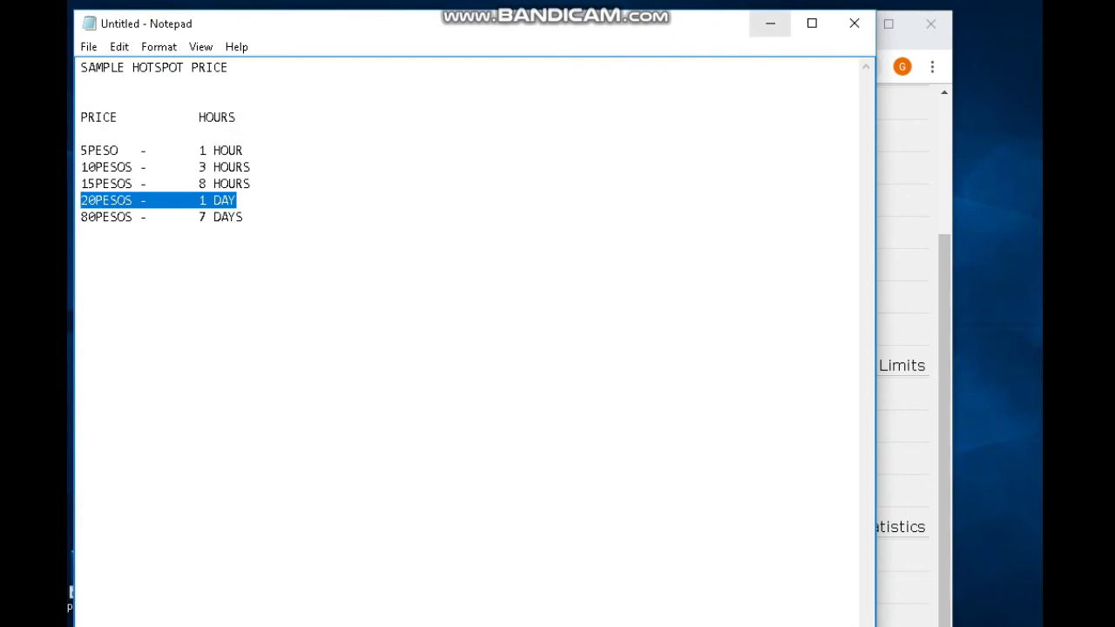
pyautogui.click(770, 23)
pyautogui.hotkey('alt', 'Down')
pyautogui.press('Up')
pyautogui.press('Up')
pyautogui.press('Up')
pyautogui.press('Up')
pyautogui.press('Up')
pyautogui.press('Up')
pyautogui.press('Up')
pyautogui.press('Up')
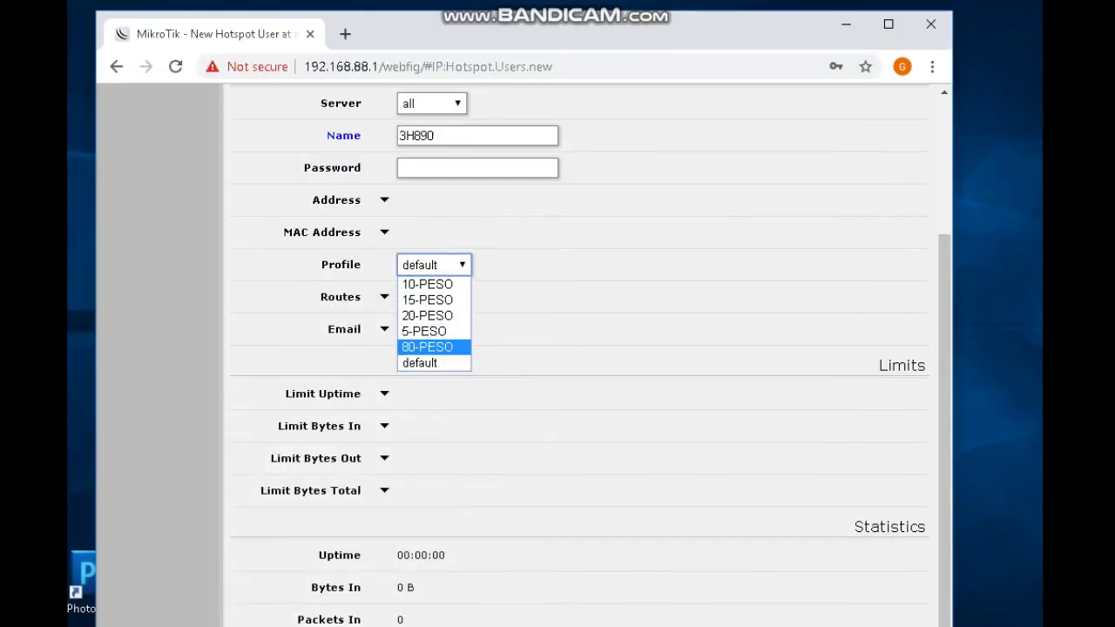
pyautogui.press('Return')
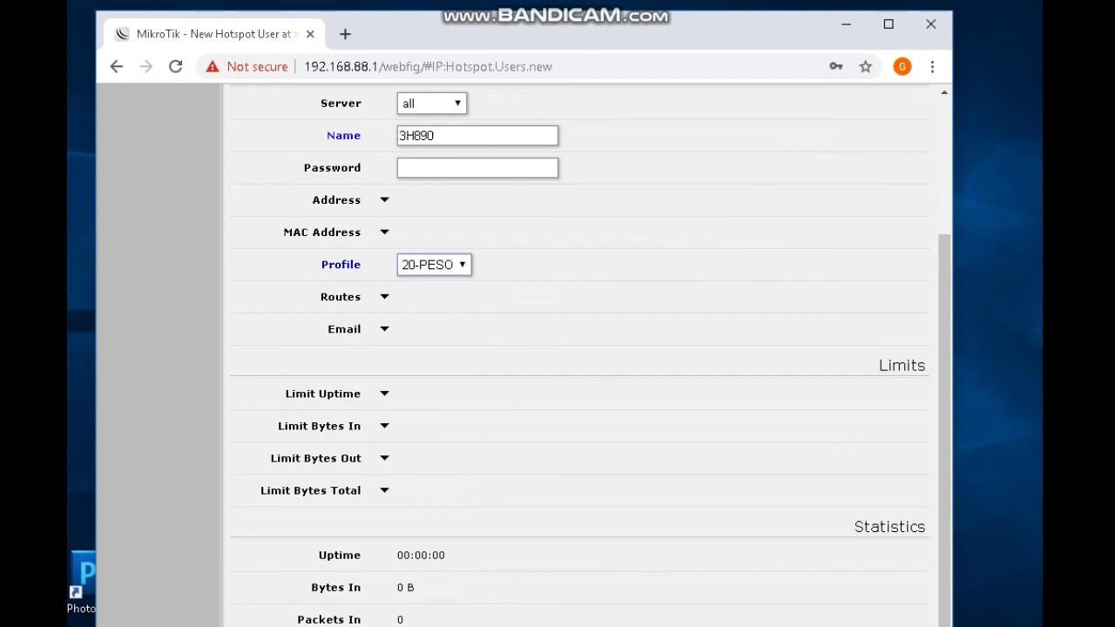
# Set Limit Uptime to 1d and save user 3H890 with Apply and OK.
pyautogui.scroll(-1, 590, 354)
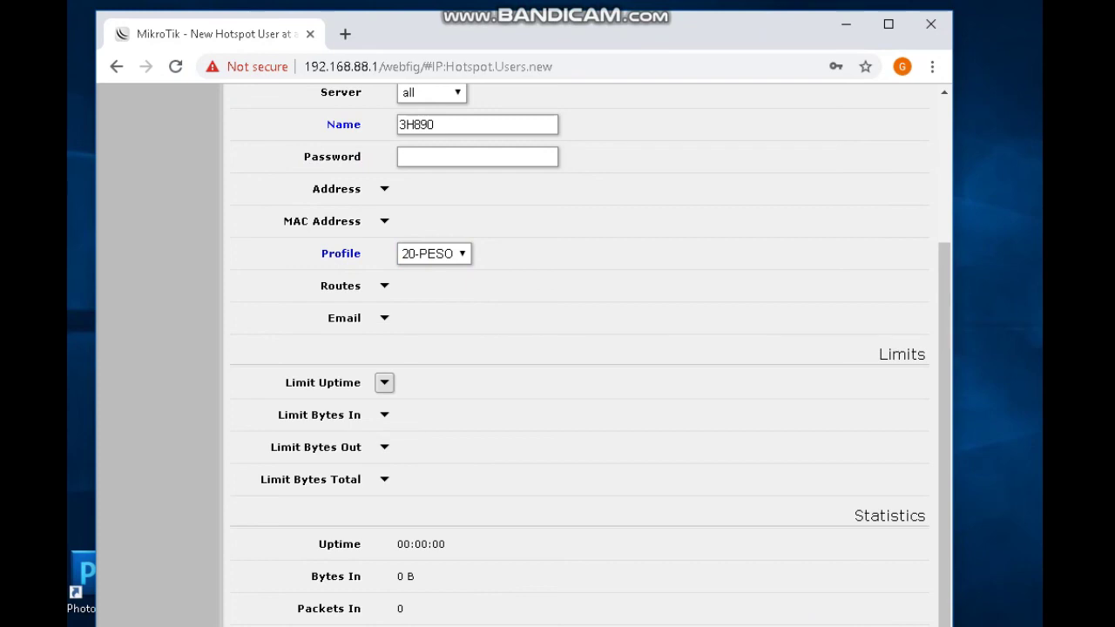
pyautogui.click(384, 382)
pyautogui.click(414, 382)
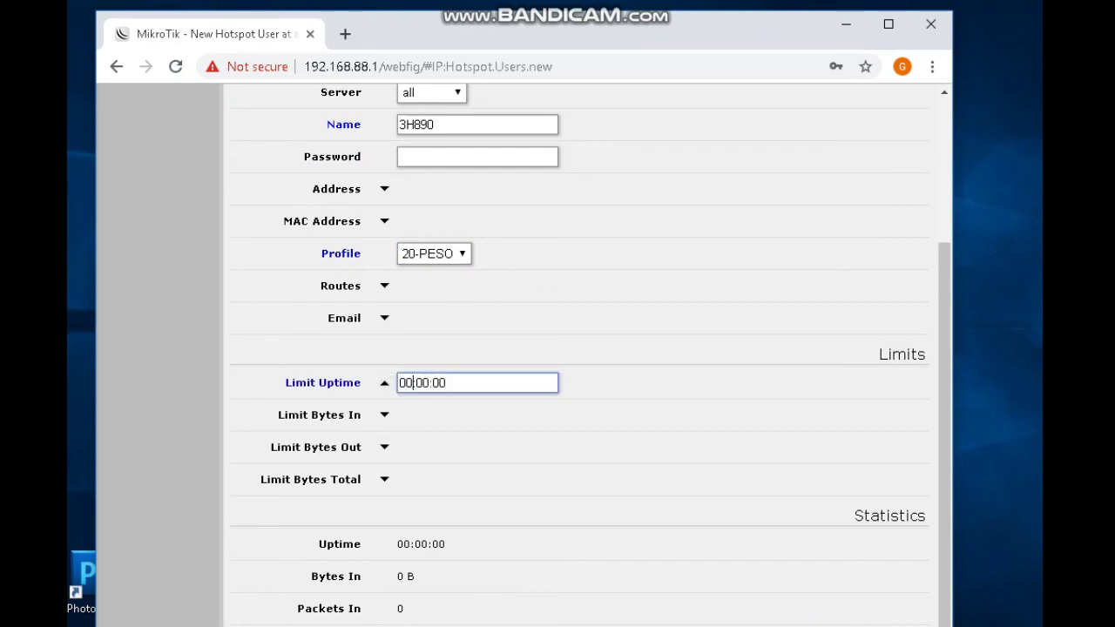
pyautogui.write('1d')
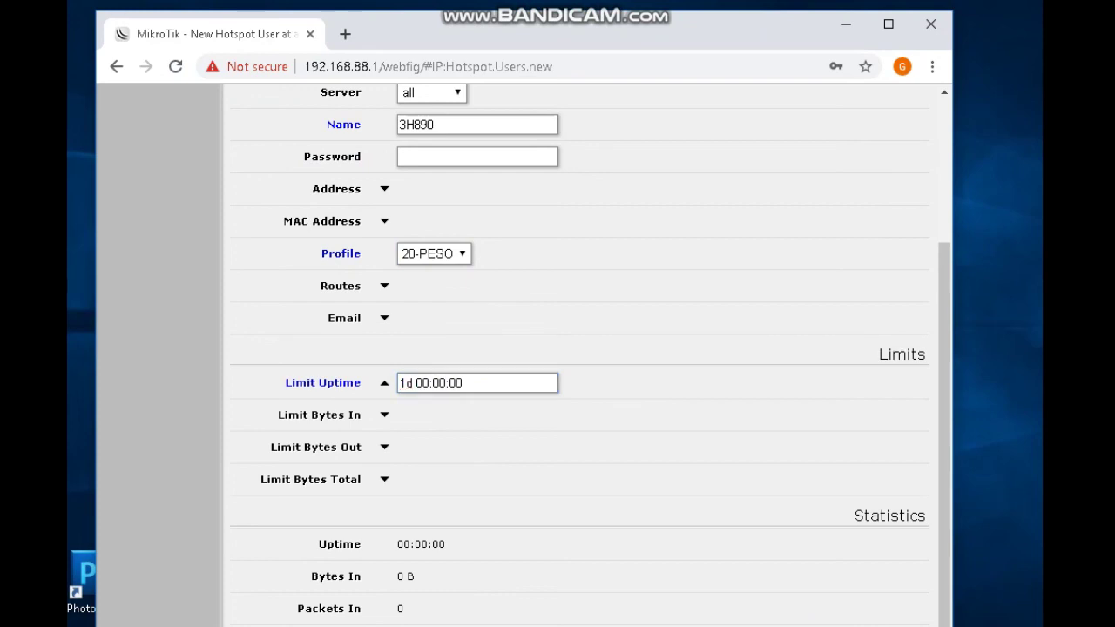
pyautogui.scroll(3, 584, 348)
pyautogui.click(368, 169)
pyautogui.click(257, 169)
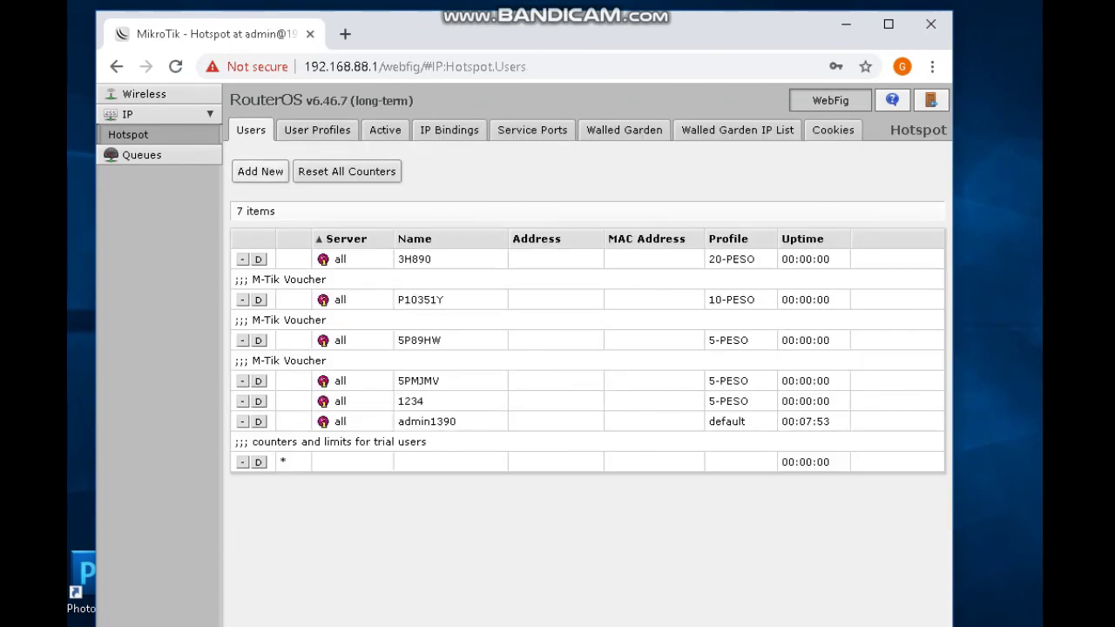
# Start another hotspot user and check the 15PESOS - 8 HOURS price line.
pyautogui.click(260, 171)
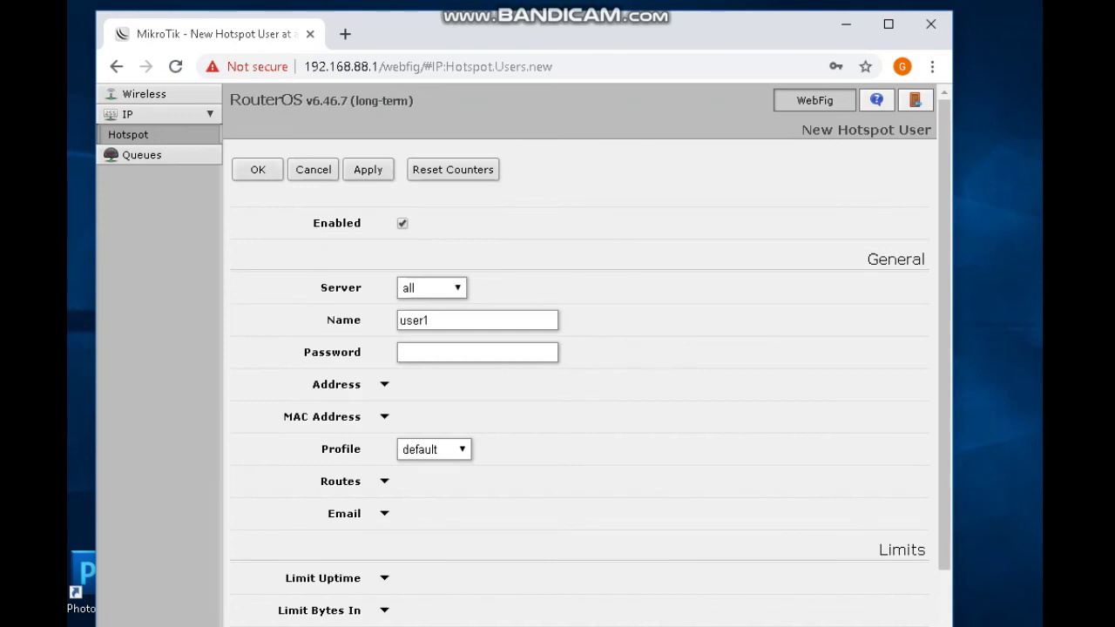
pyautogui.hotkey('alt', 'Tab')
pyautogui.click(243, 217)
pyautogui.moveTo(117, 183); pyautogui.dragTo(80, 184)
pyautogui.click(770, 23)
# Name the new user P15YUP, correcting the mistyped last letter.
pyautogui.doubleClick(414, 320)
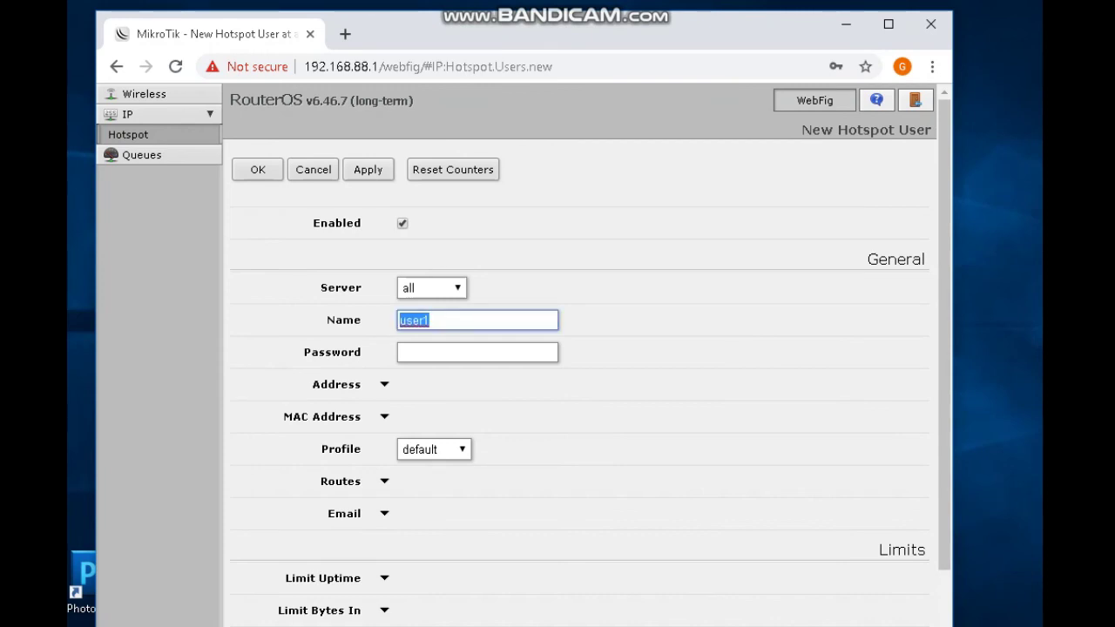
pyautogui.write('P15YUI')
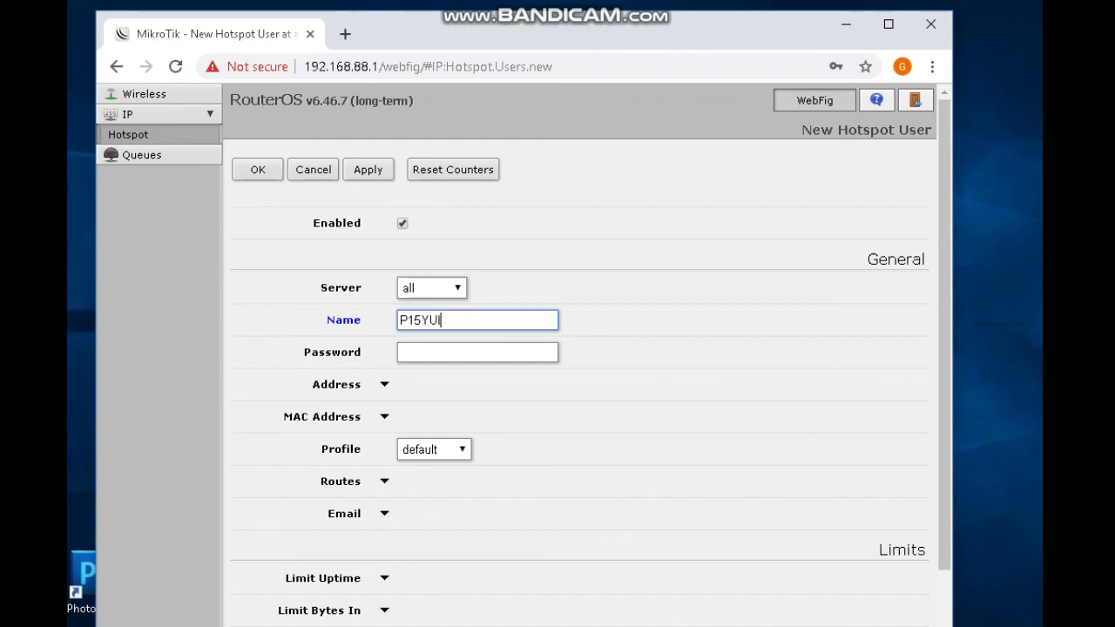
pyautogui.press('BackSpace')
pyautogui.write('P')
# Assign the 15-PESO profile, expand Limit Uptime, and bring the Notepad price list forward.
pyautogui.scroll(-2, 579, 349)
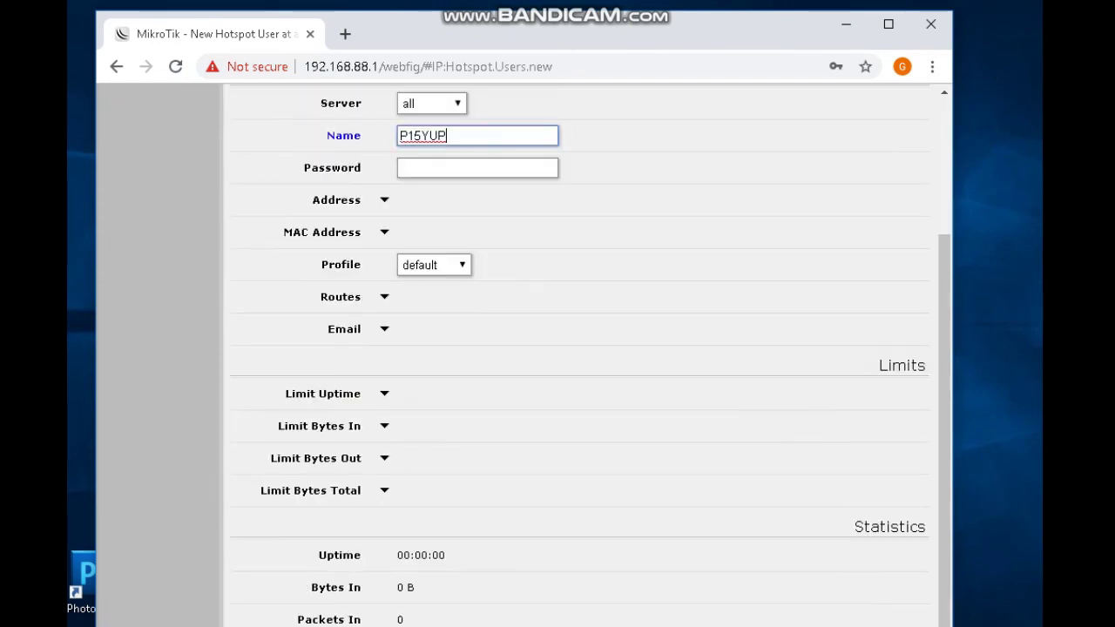
pyautogui.click(434, 265)
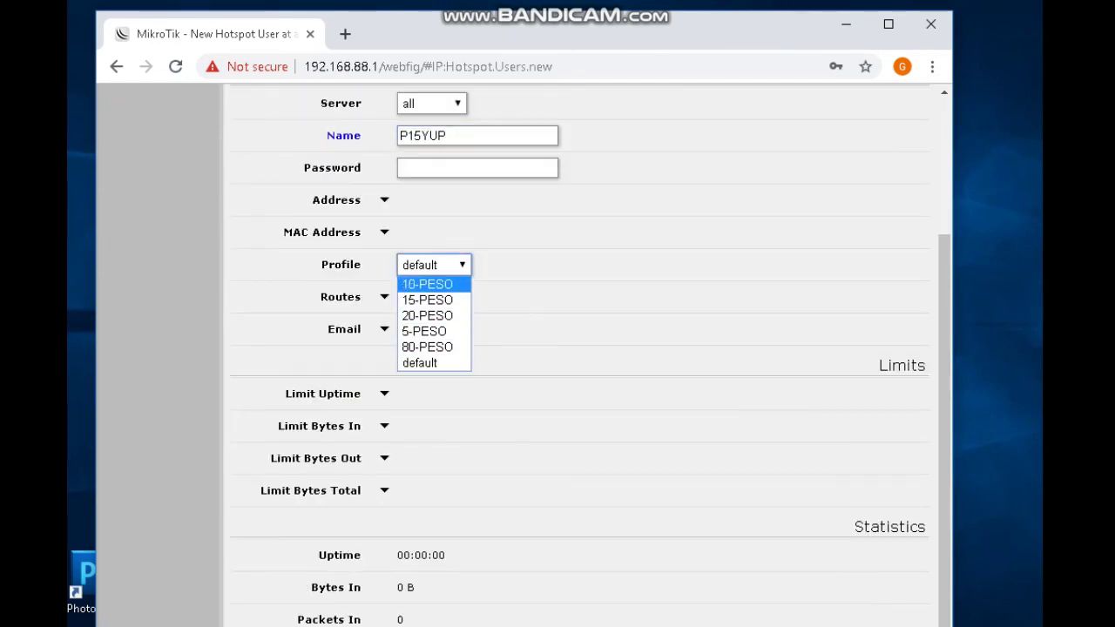
pyautogui.click(426, 300)
pyautogui.scroll(-1, 384, 392)
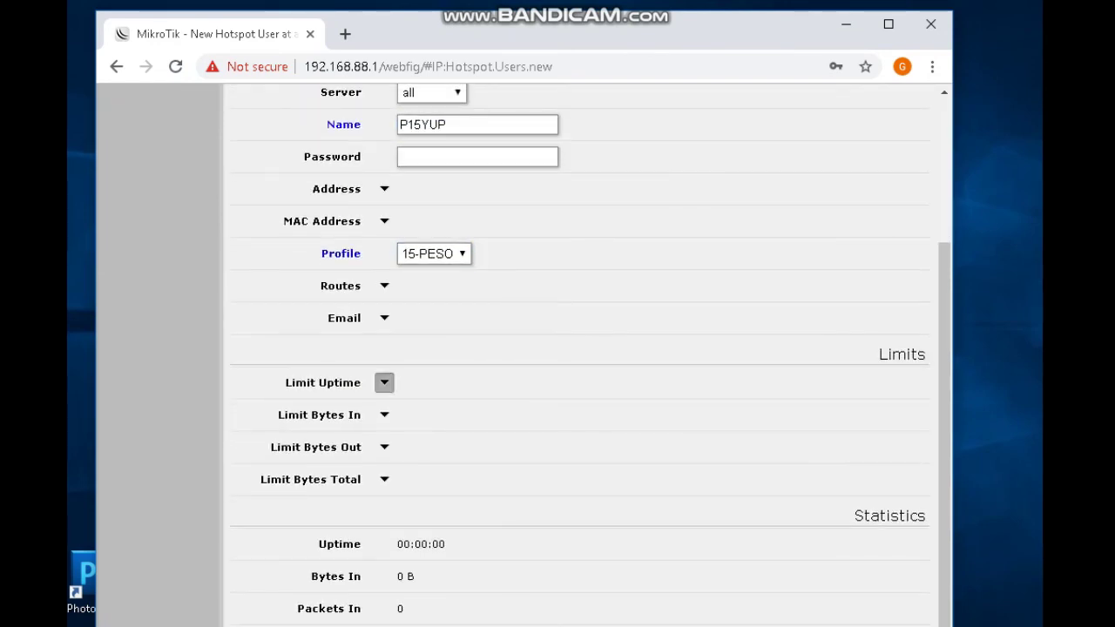
pyautogui.click(384, 382)
pyautogui.hotkey('alt', 'Tab')
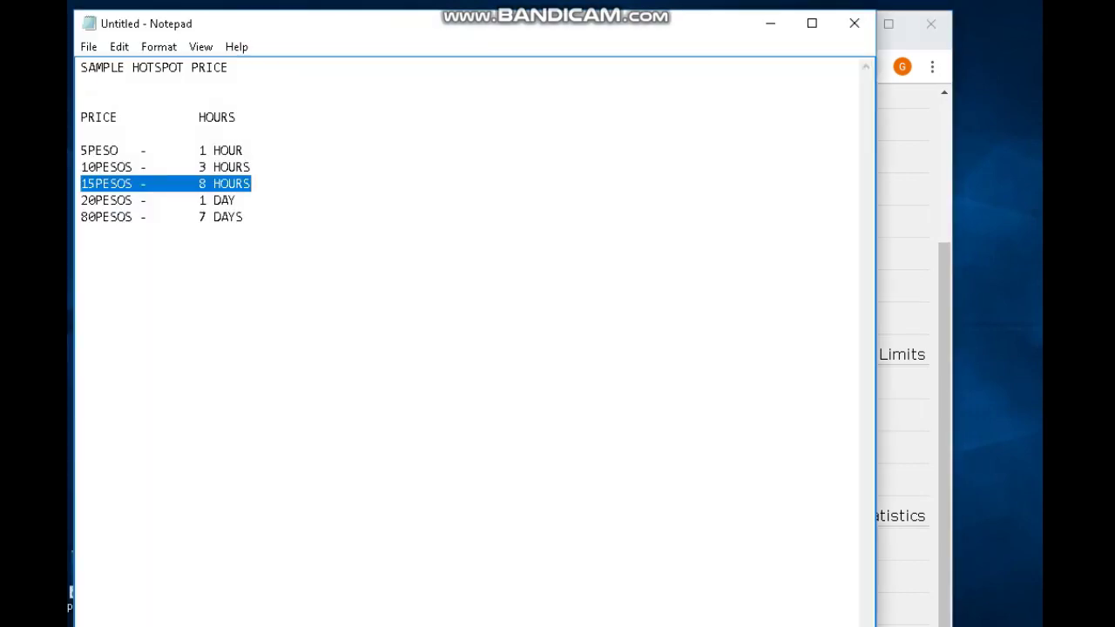
# Replace the leading digit of the uptime limit with 8 and step through its fields.
pyautogui.click(770, 23)
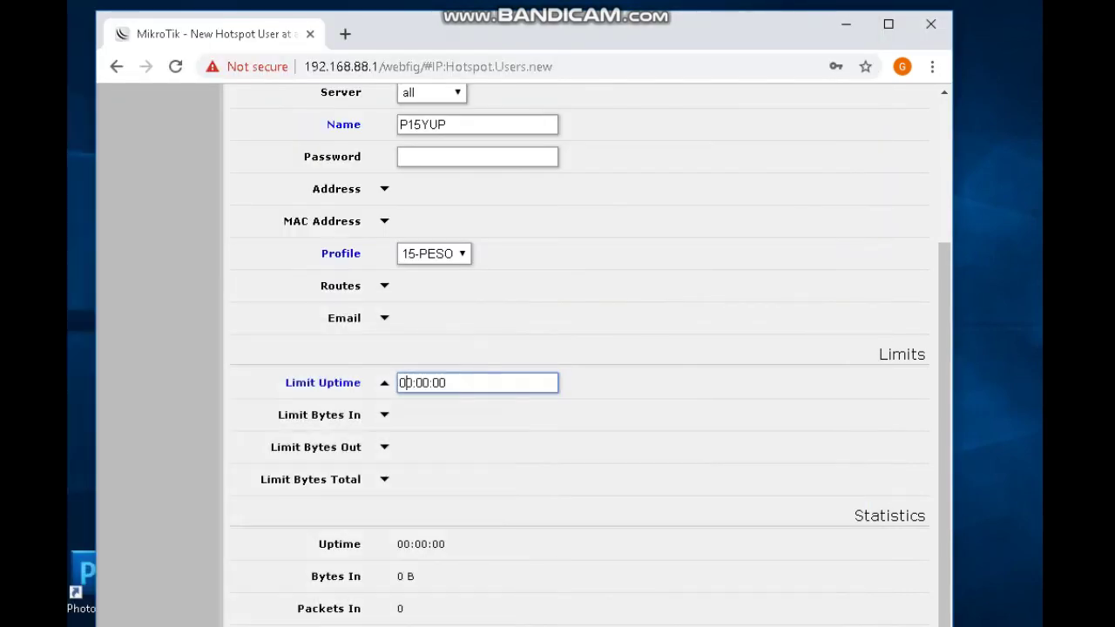
pyautogui.press('Delete')
pyautogui.write('8')
pyautogui.hotkey('ctrl', 'a')
pyautogui.press('End')
pyautogui.press('Left')
pyautogui.press('Left')
pyautogui.press('Left')
pyautogui.press('Left')
pyautogui.press('Left')
pyautogui.press('Left')
pyautogui.hotkey('shift', 'Left')
pyautogui.hotkey('shift', 'Left')
pyautogui.press('Right')
pyautogui.press('Right')
pyautogui.press('Right')
pyautogui.hotkey('shift', 'Left')
pyautogui.hotkey('shift', 'Left')
pyautogui.press('Right')
pyautogui.press('Right')
pyautogui.press('Right')
pyautogui.hotkey('shift', 'Left')
pyautogui.hotkey('shift', 'Left')
pyautogui.press('Right')
# Correct the uptime limit value until it reads 08:00:00.
pyautogui.click(398, 382)
pyautogui.write('1')
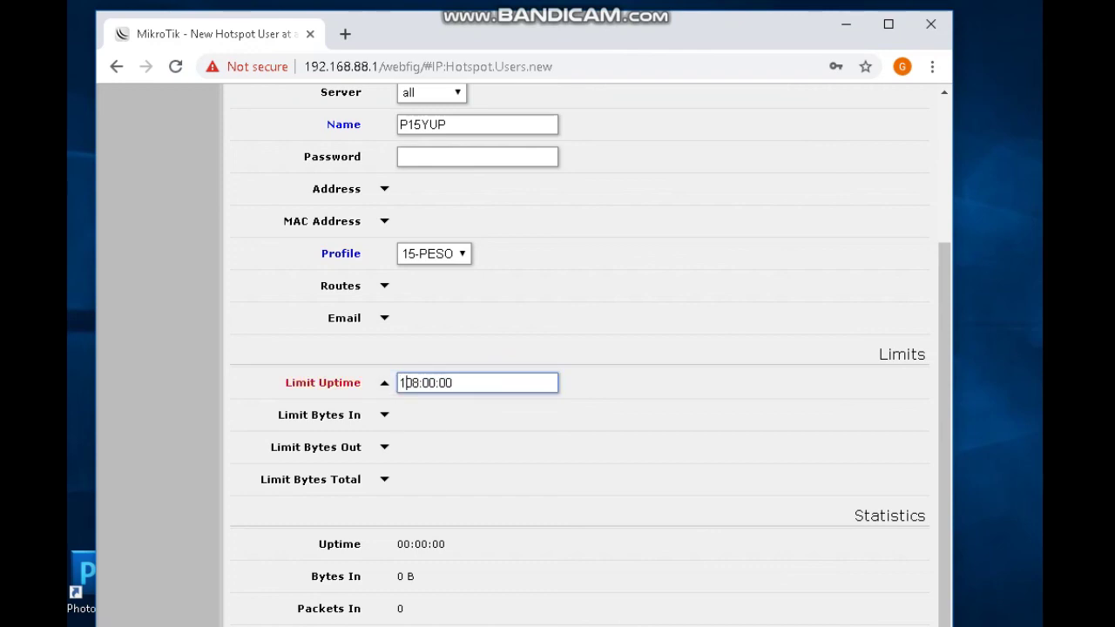
pyautogui.write('d')
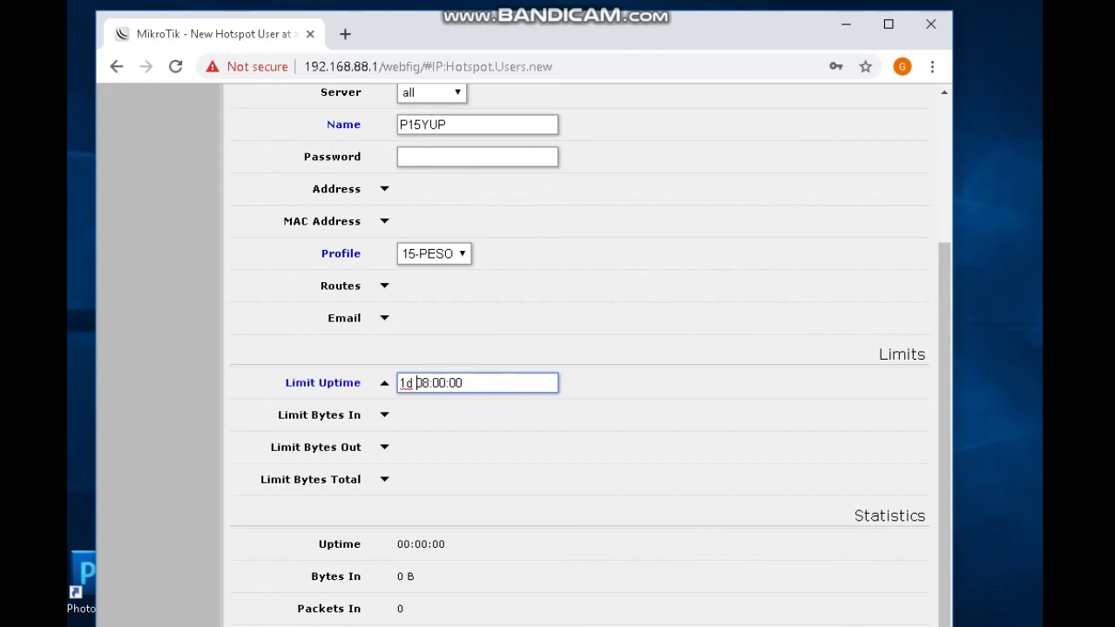
pyautogui.press('BackSpace')
pyautogui.press('BackSpace')
pyautogui.press('BackSpace')
pyautogui.write('2')
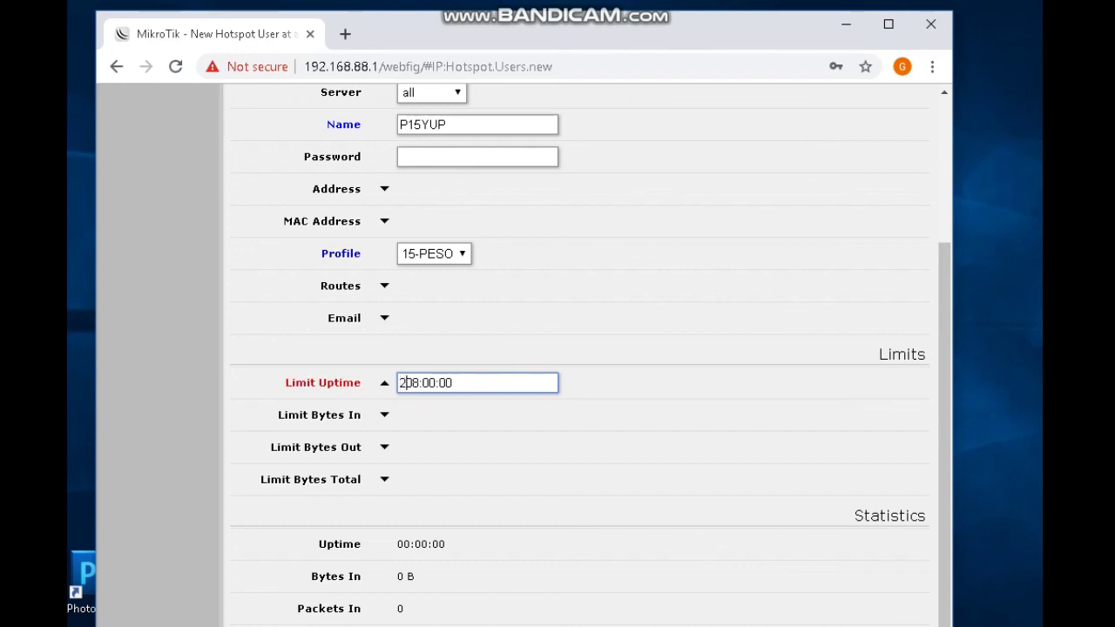
pyautogui.write('d')
pyautogui.press('BackSpace')
pyautogui.press('BackSpace')
pyautogui.press('BackSpace')
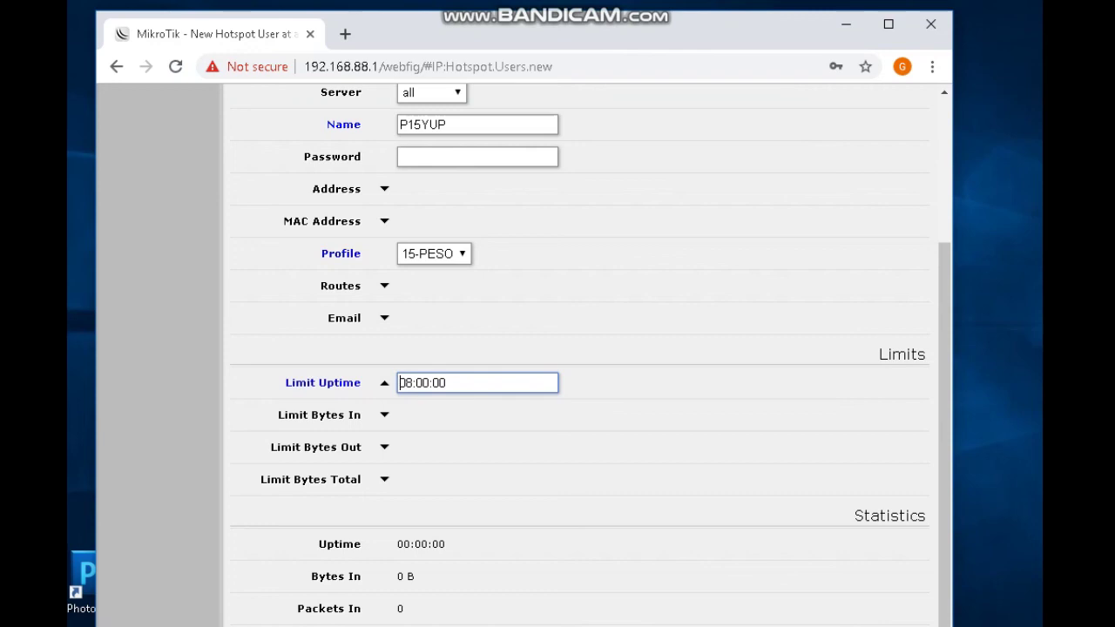
pyautogui.write('7d')
pyautogui.press('BackSpace')
pyautogui.write(')')
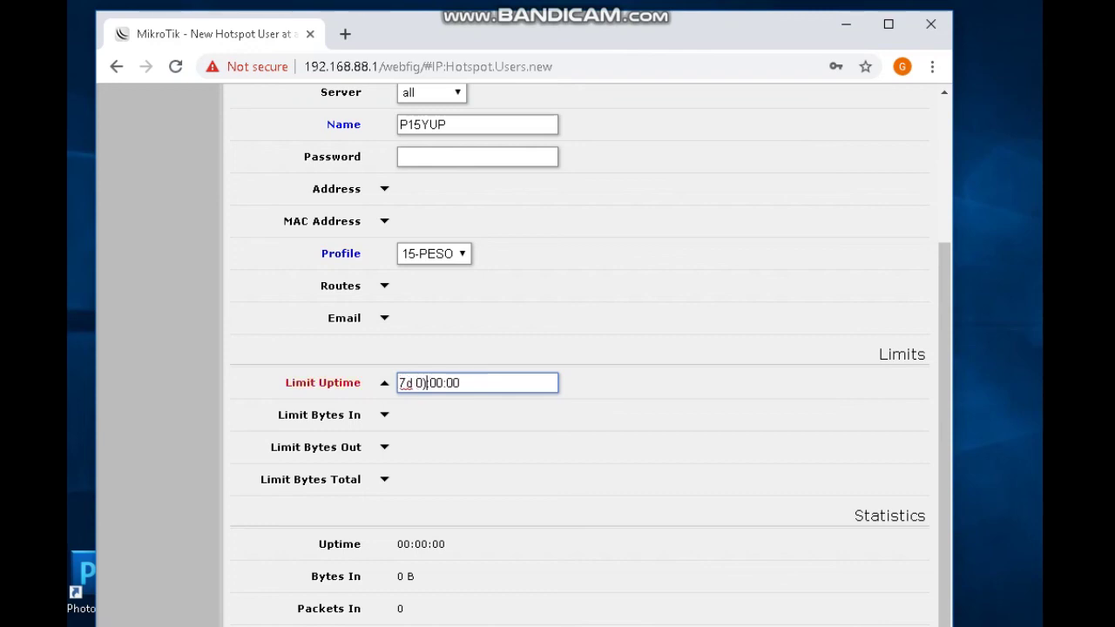
pyautogui.press('BackSpace')
pyautogui.write(')')
pyautogui.press('BackSpace')
pyautogui.write('0')
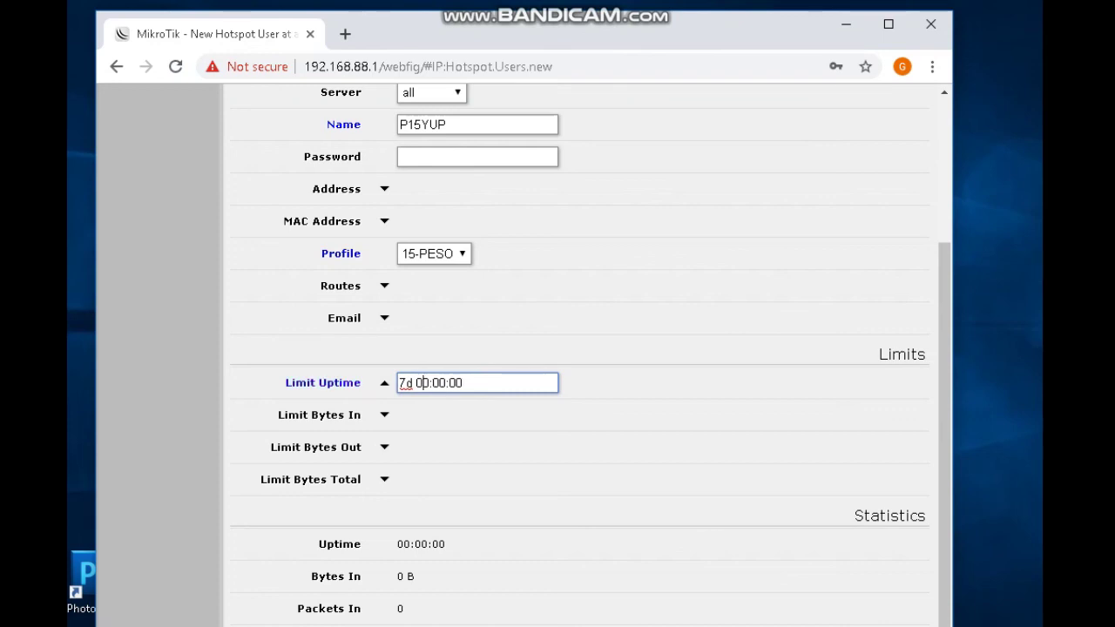
pyautogui.press('BackSpace')
pyautogui.press('BackSpace')
pyautogui.press('BackSpace')
pyautogui.press('Delete')
pyautogui.write('8')
pyautogui.hotkey('ctrl', 'a')
pyautogui.press('Tab')
pyautogui.scroll(3, 583, 348)
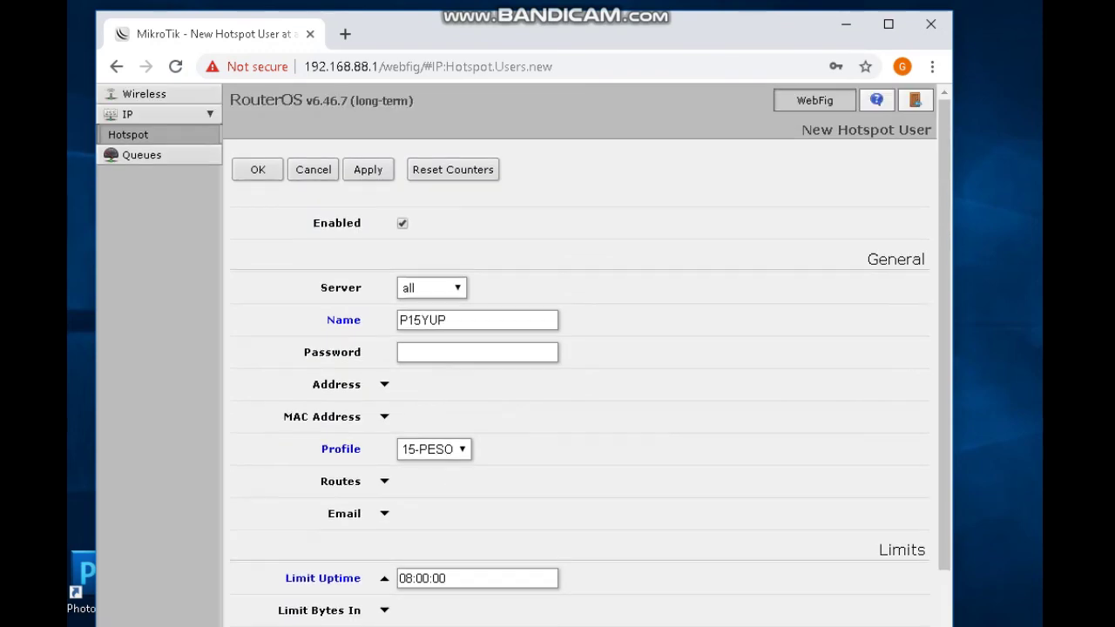
pyautogui.press('Return')
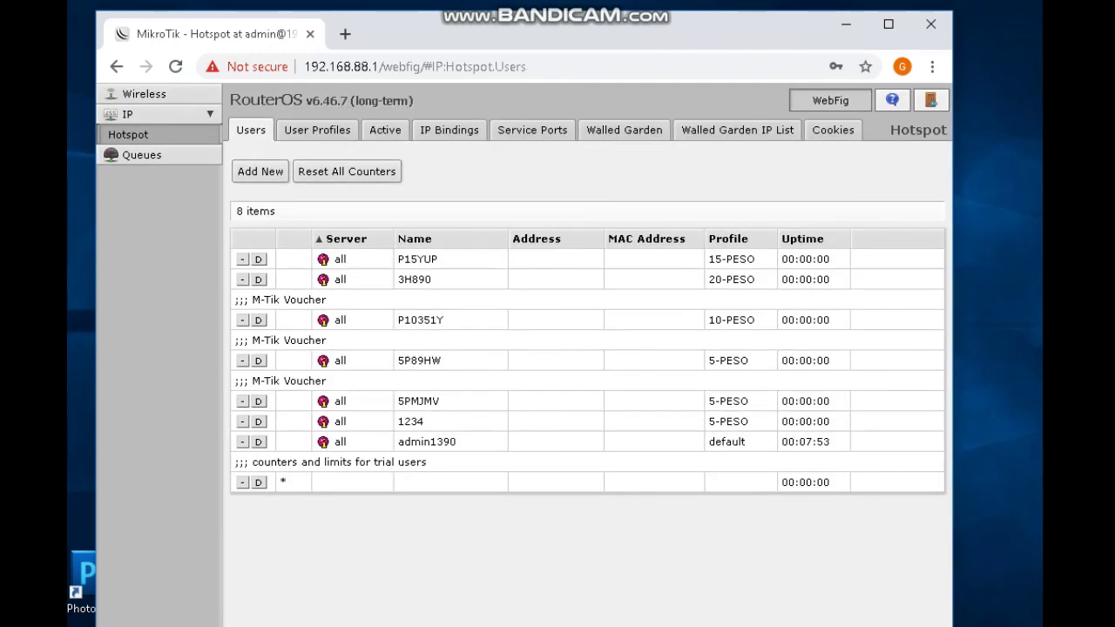
# Review P15YUP's settings, cancel, and view the empty Active sessions list.
pyautogui.hotkey('alt', 'Left')
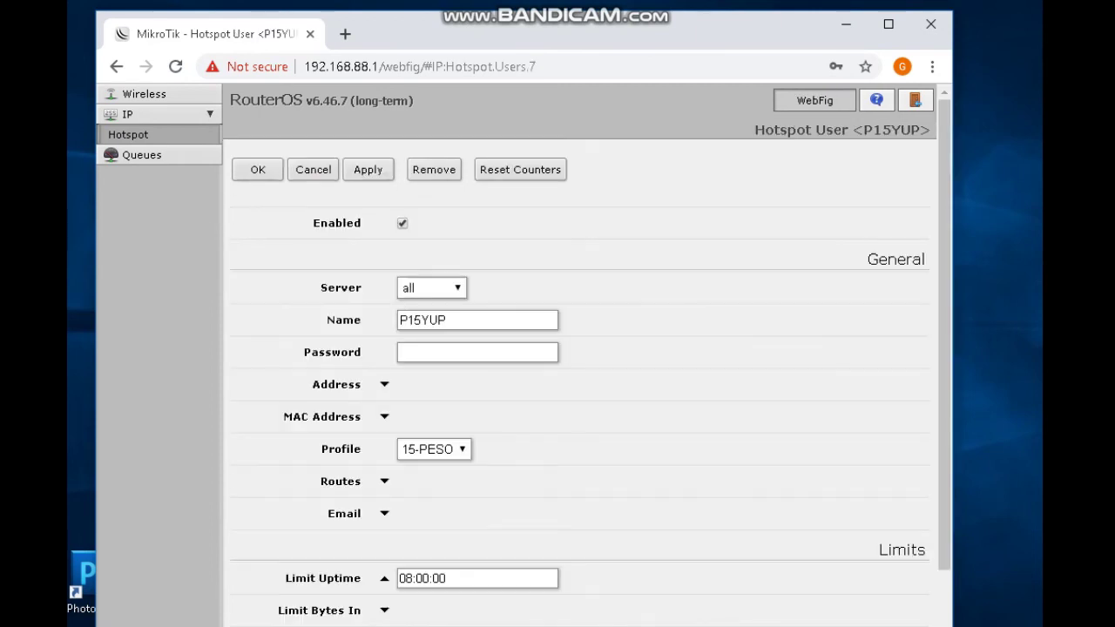
pyautogui.click(318, 170)
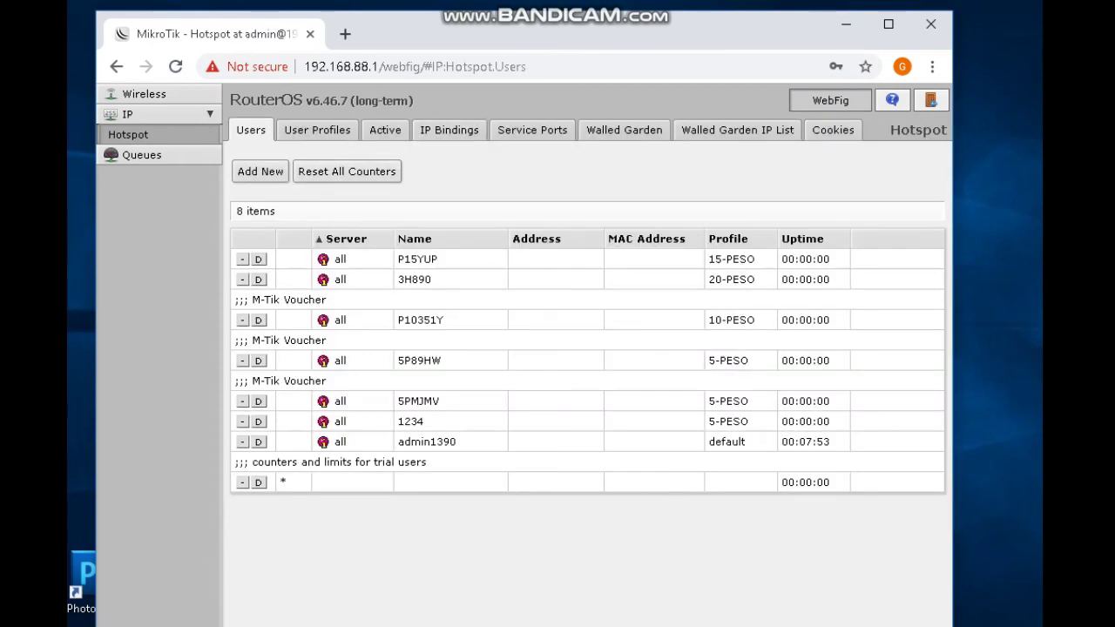
pyautogui.click(385, 130)
pyautogui.rightClick(460, 329)
pyautogui.press('Escape')
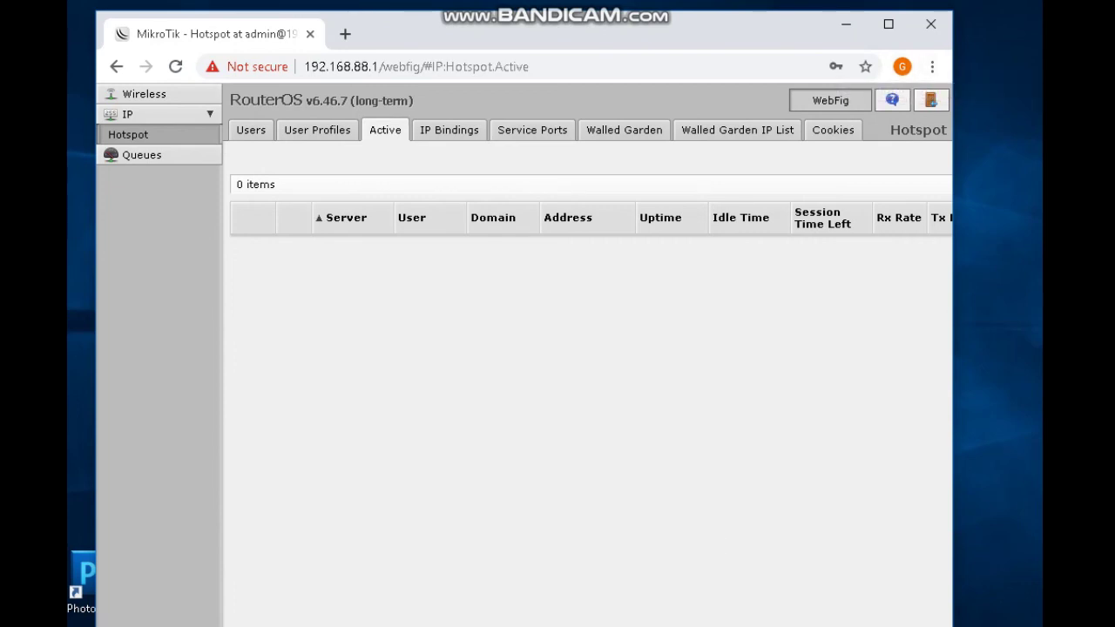
# Close the browser and refresh the Windows desktop.
pyautogui.click(930, 25)
pyautogui.rightClick(702, 103)
pyautogui.click(744, 154)
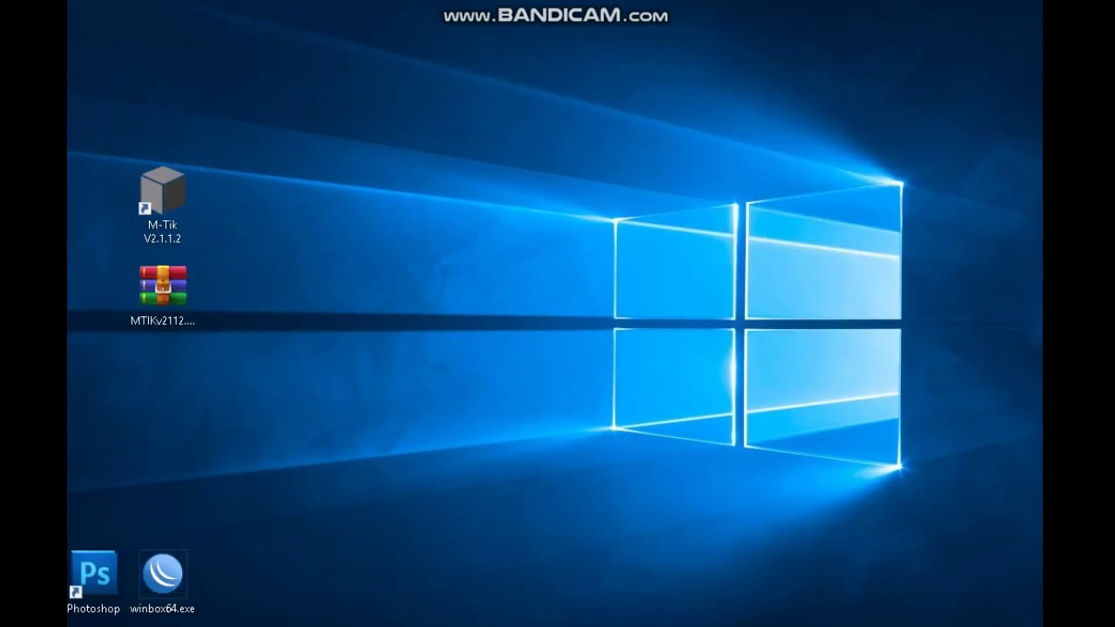